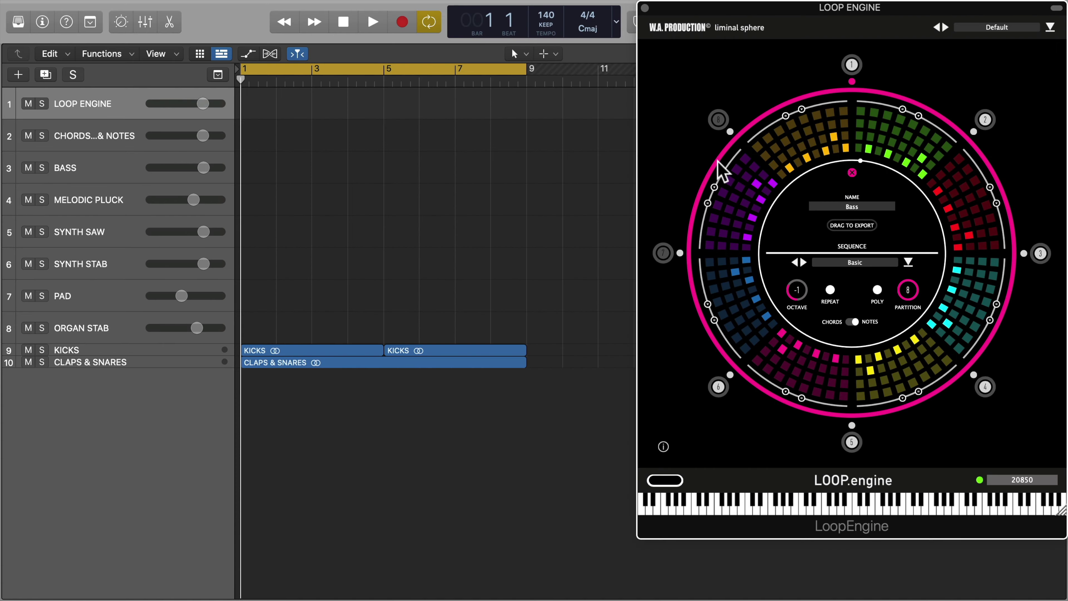
# Return from the Bass voice sequence to the chord overview and preview the first chord's settings
pyautogui.click(850, 82)
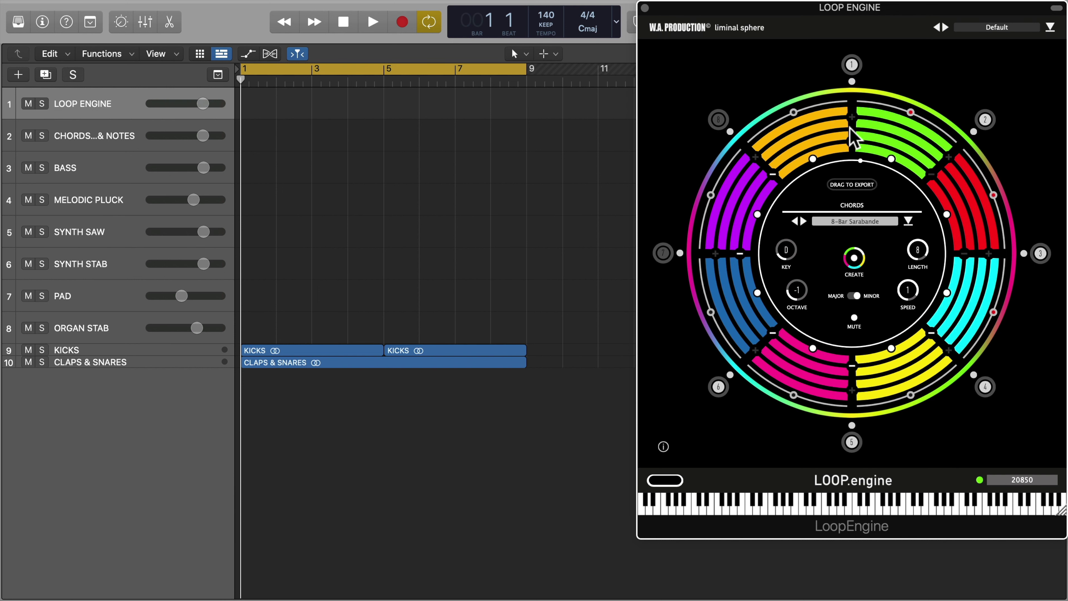
pyautogui.click(892, 160)
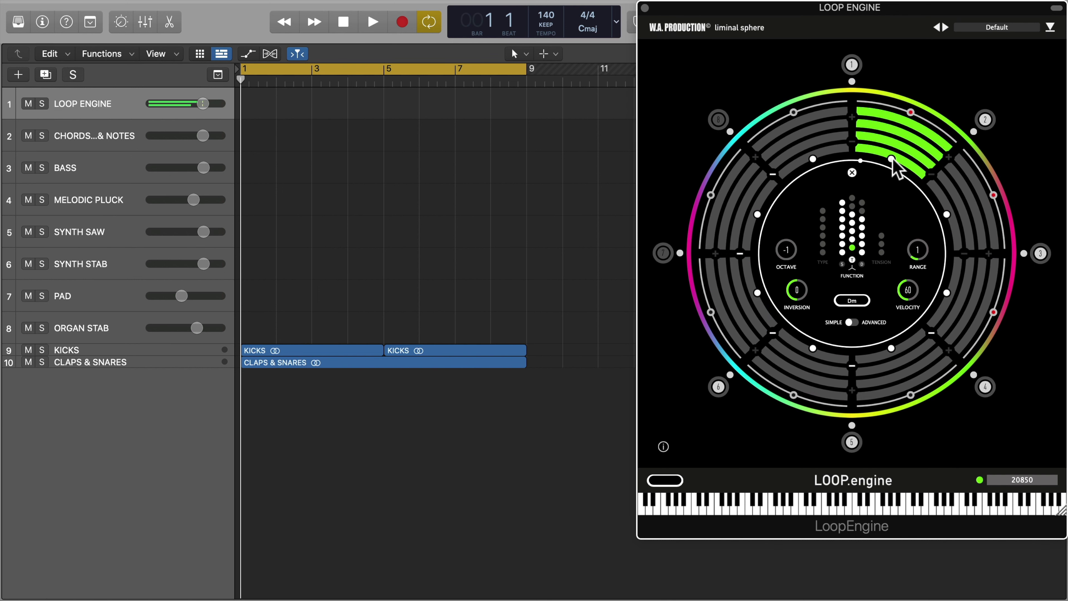
pyautogui.click(892, 160)
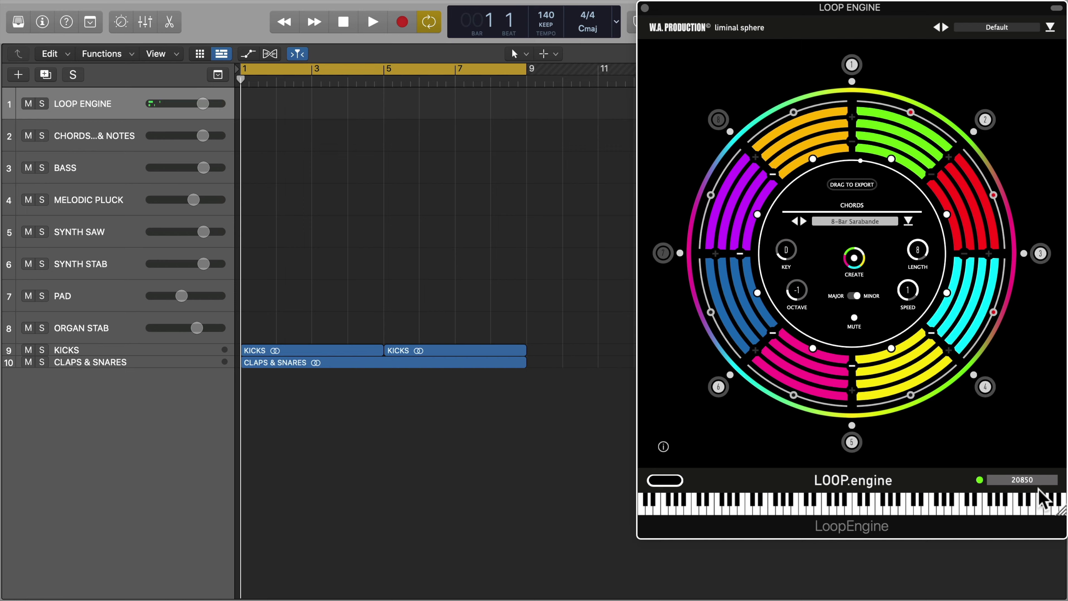
pyautogui.moveTo(1058, 507)
pyautogui.mouseDown()
pyautogui.moveTo(1042, 500)
pyautogui.moveTo(997, 420)
pyautogui.moveTo(1028, 507)
pyautogui.moveTo(977, 433)
pyautogui.moveTo(1057, 524)
pyautogui.moveTo(1052, 515)
pyautogui.mouseUp()
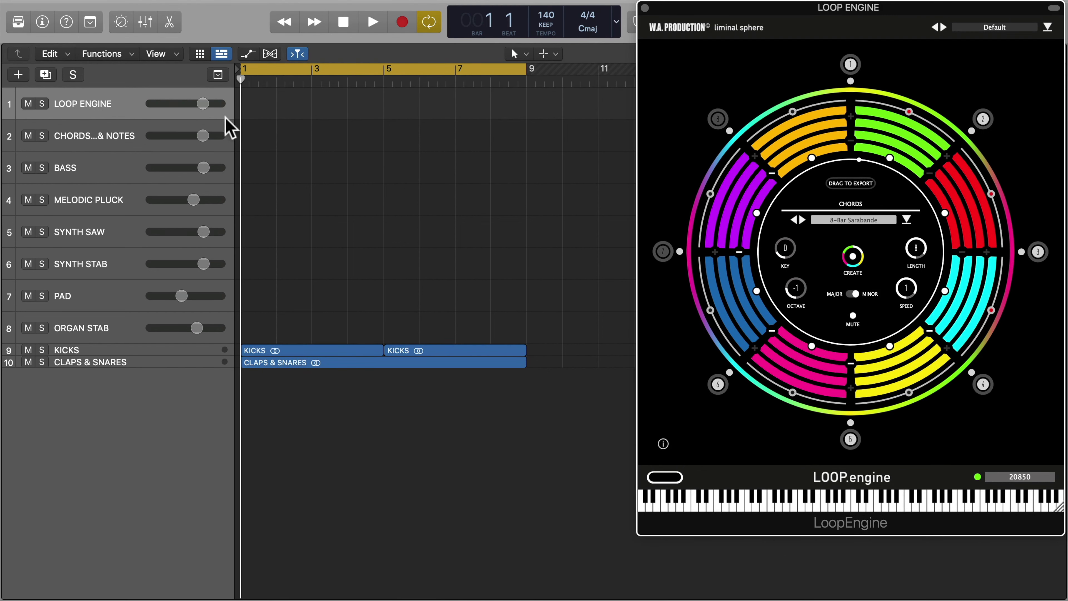
# View the CHORDS & NOTES track's chord overview for comparison and return to the LOOP ENGINE track
pyautogui.click(119, 128)
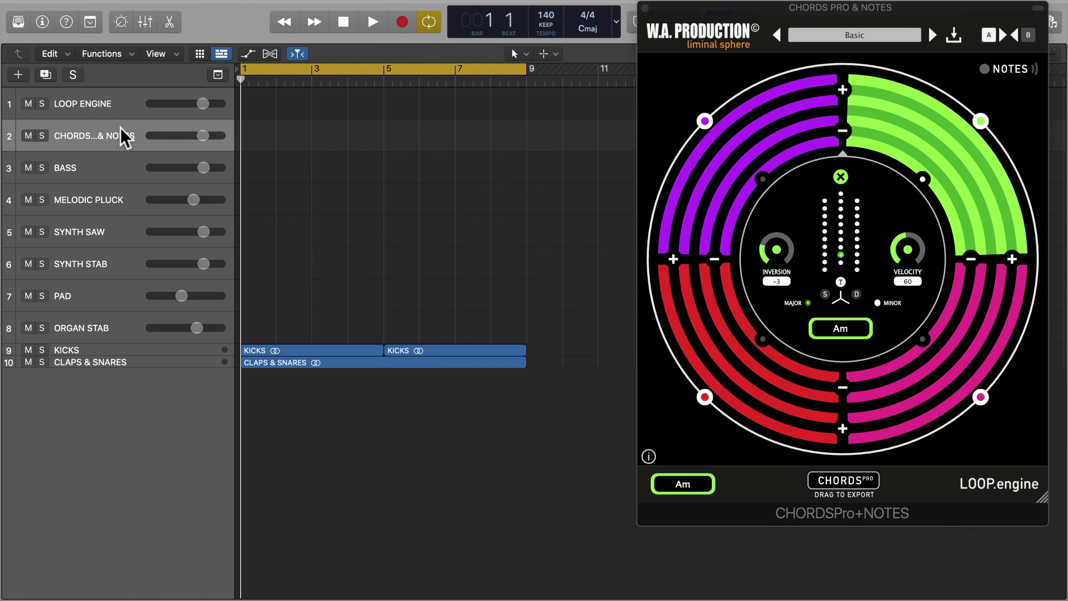
pyautogui.click(840, 176)
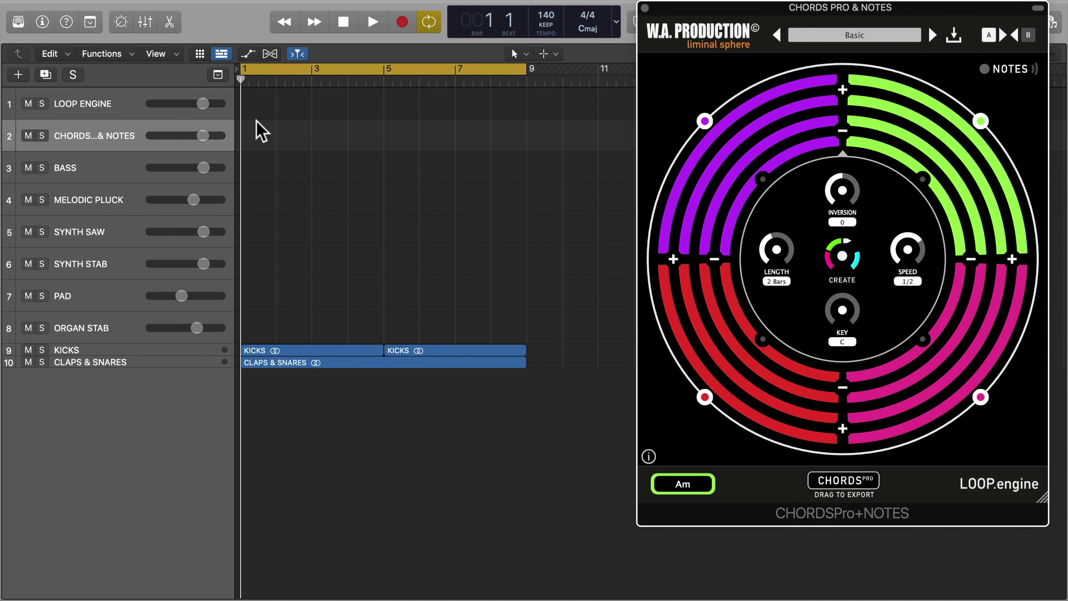
pyautogui.click(131, 111)
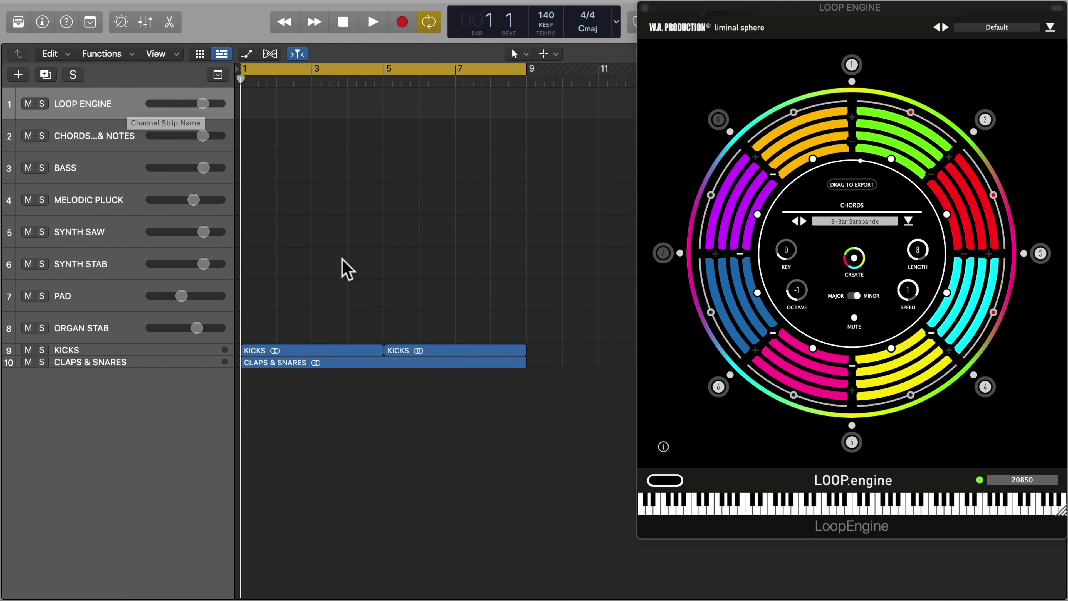
# Look through the note sequences of voices 1 to 4 and return to the chord overview
pyautogui.click(851, 80)
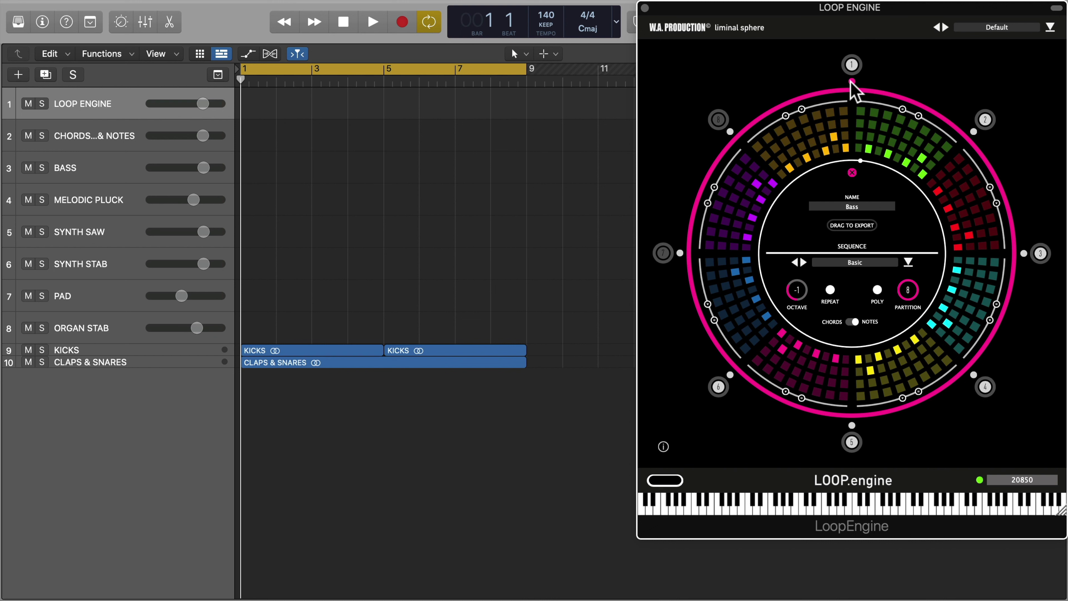
pyautogui.click(973, 131)
pyautogui.click(1024, 253)
pyautogui.click(973, 374)
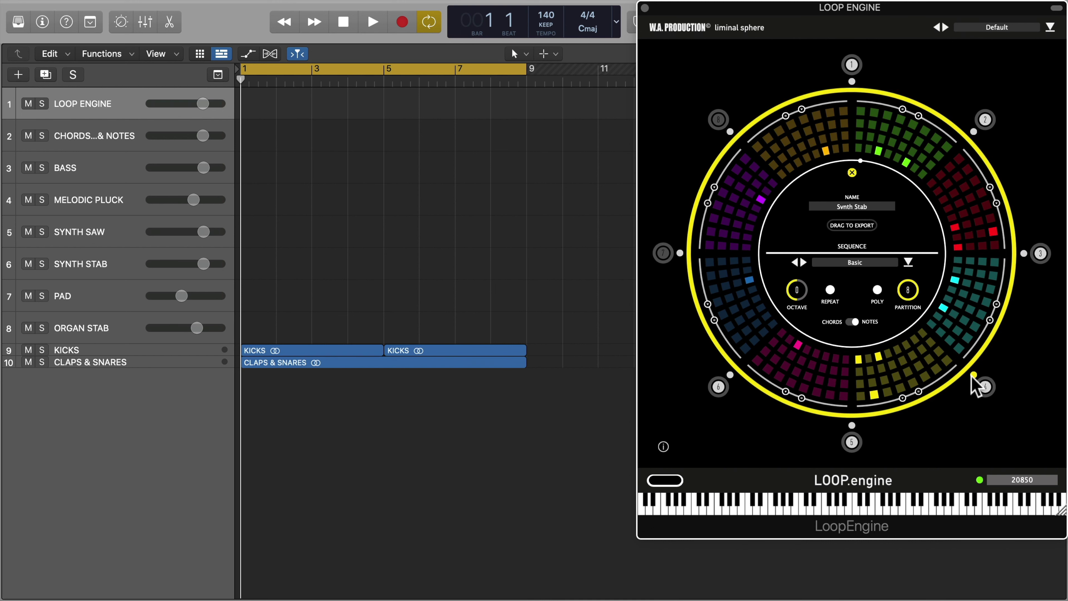
pyautogui.click(852, 175)
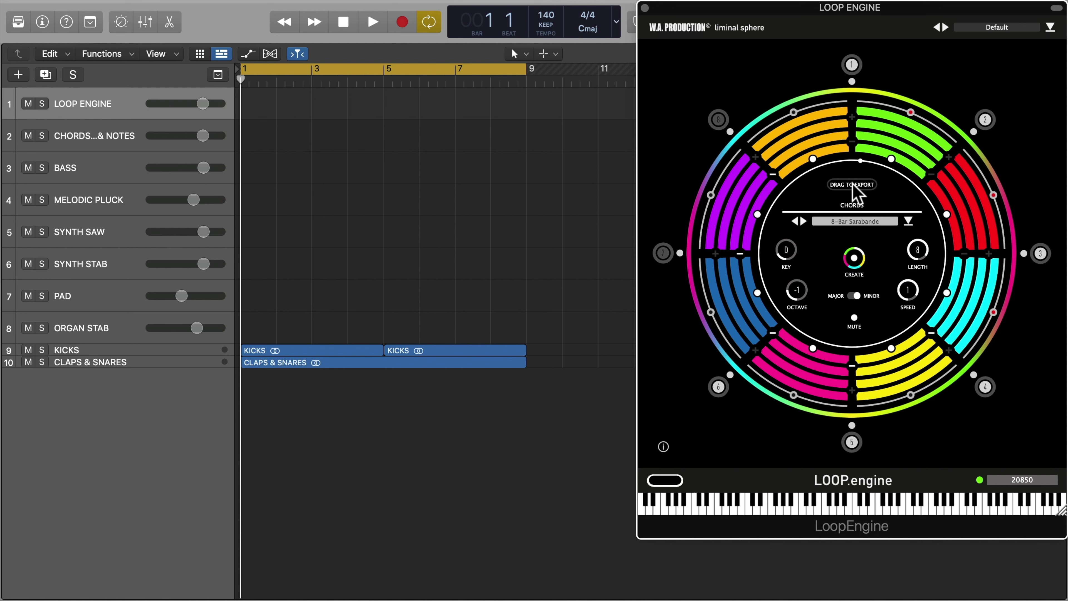
# Switch the first chord to Advanced mode and set its inversion to 2 and range to 2
pyautogui.click(890, 159)
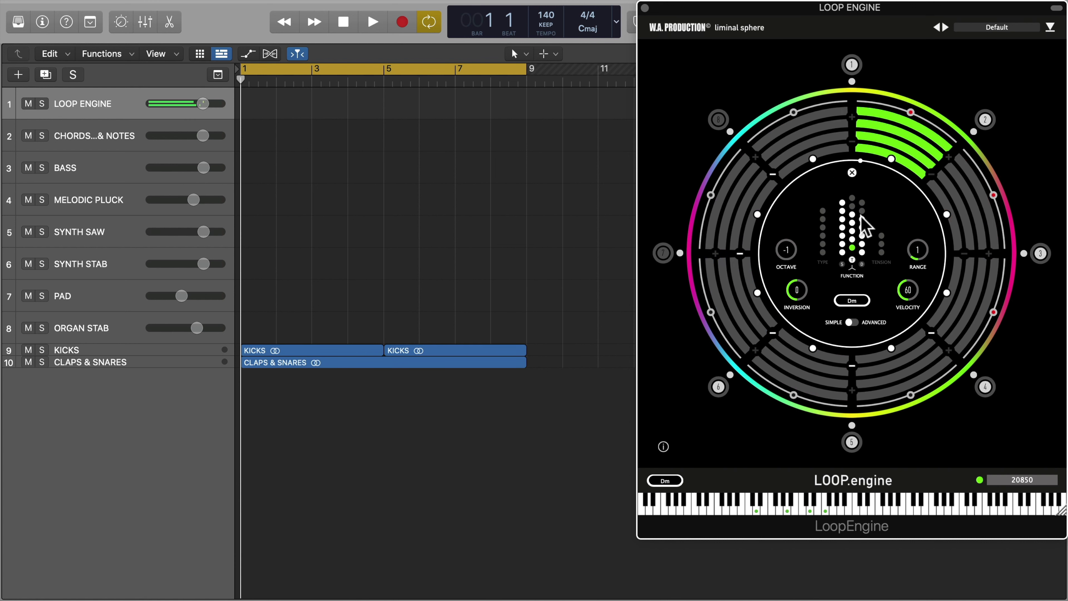
pyautogui.click(853, 322)
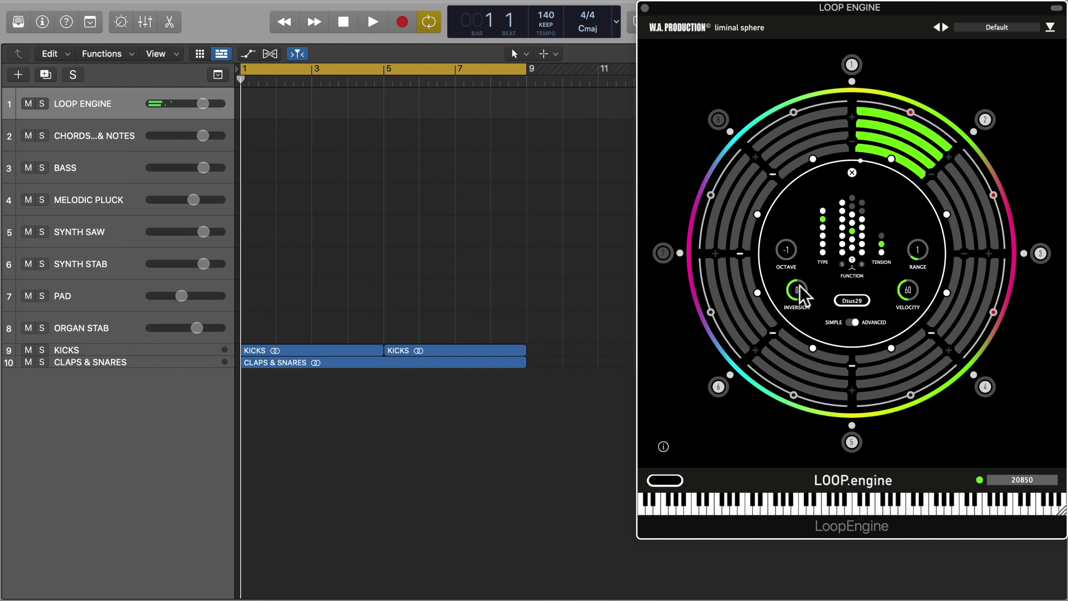
pyautogui.moveTo(798, 290); pyautogui.dragTo(805, 259)
pyautogui.moveTo(913, 249); pyautogui.dragTo(915, 188)
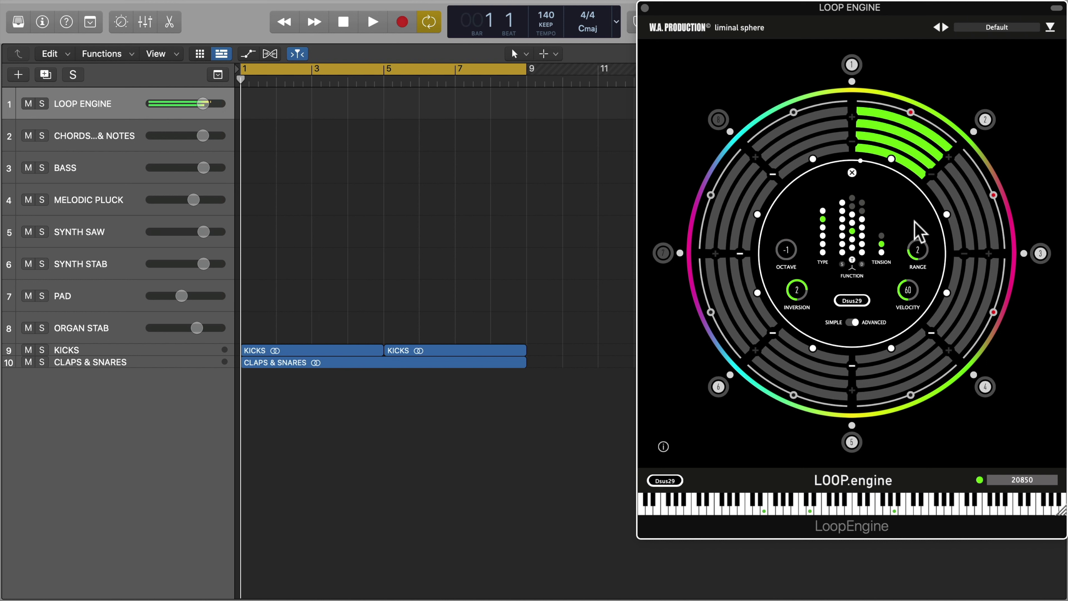
pyautogui.click(861, 251)
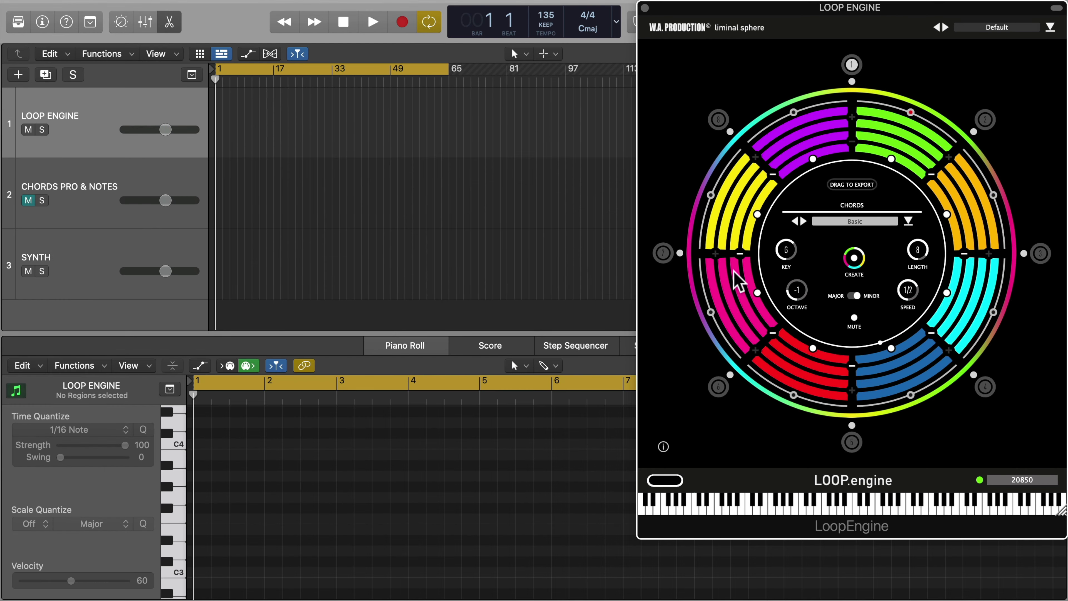
# Compare the CHORDS PRO & NOTES plugin with LOOP ENGINE and inspect the note sequences of LOOP ENGINE's voices
pyautogui.click(182, 171)
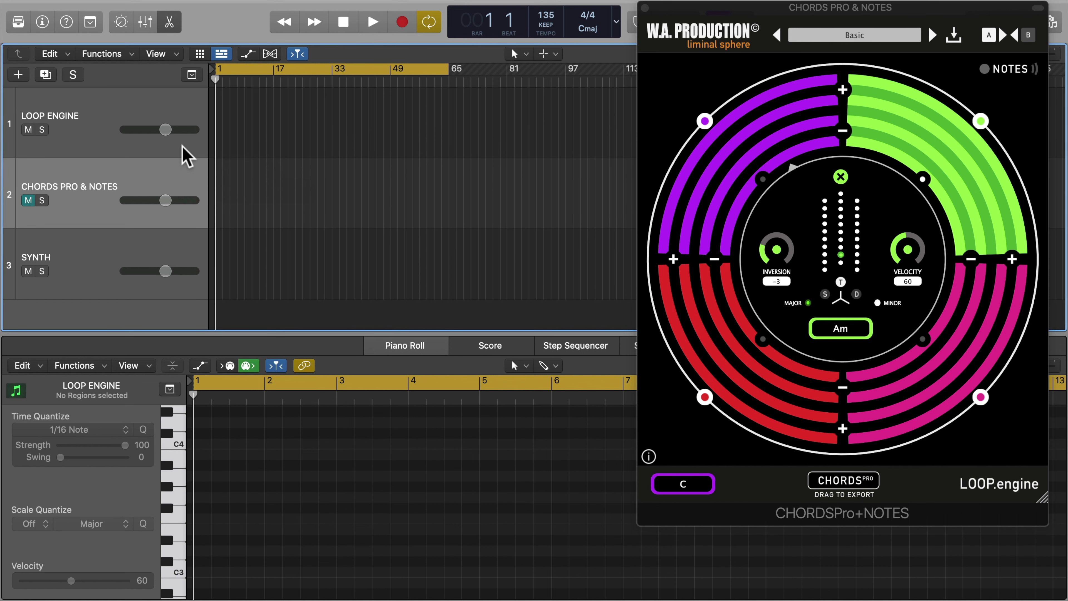
pyautogui.click(184, 153)
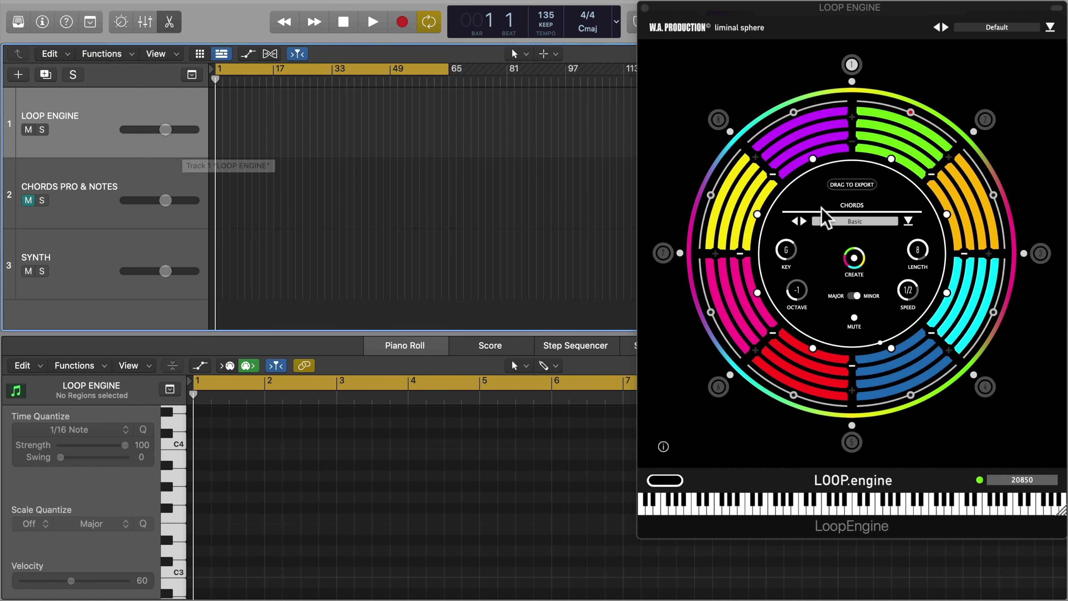
pyautogui.click(851, 81)
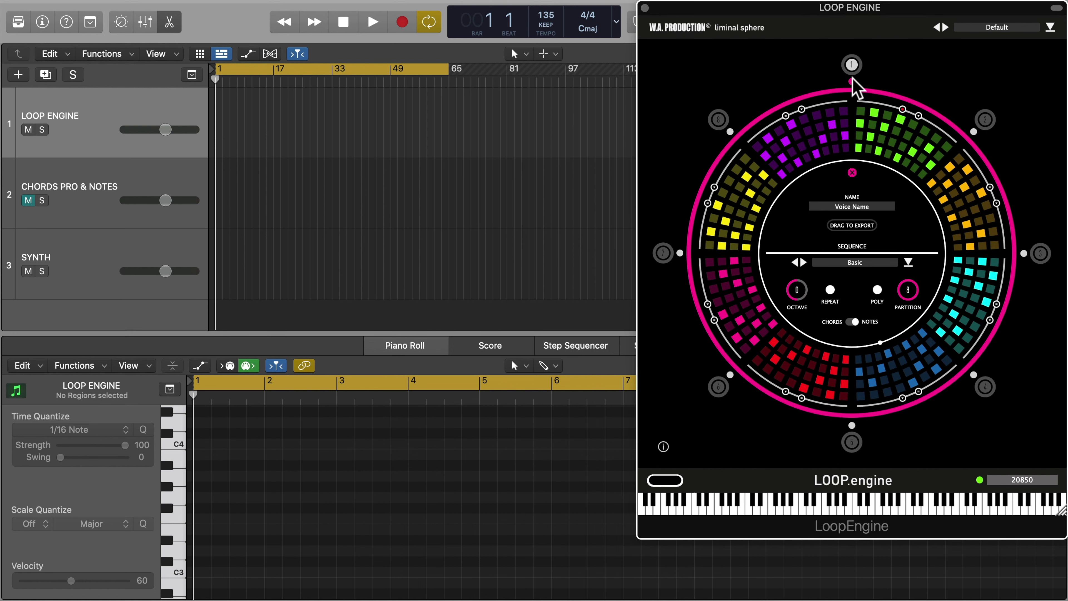
pyautogui.click(973, 131)
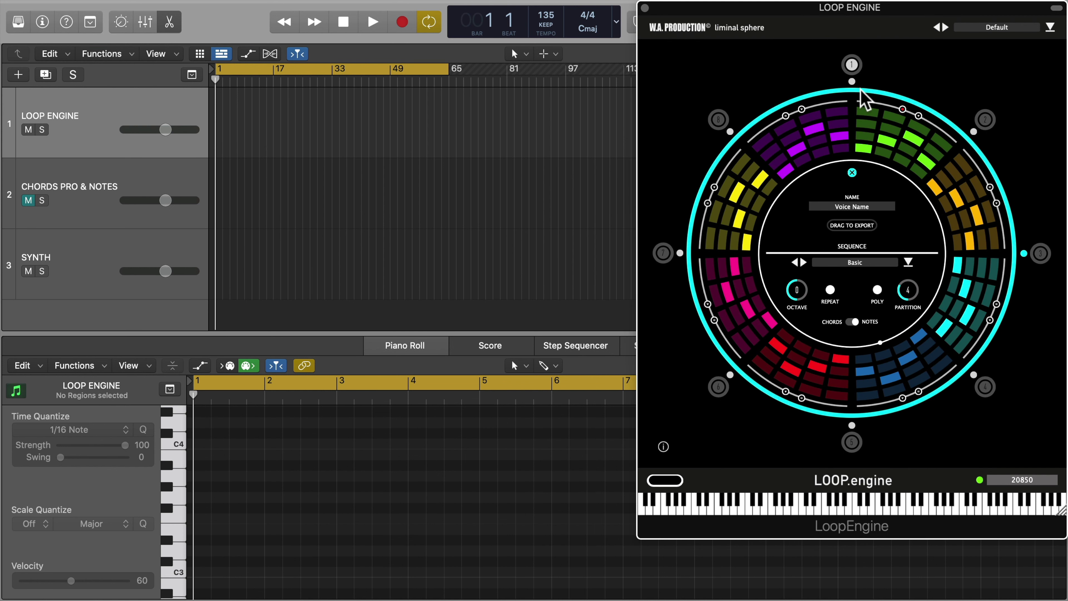
pyautogui.click(852, 84)
pyautogui.click(851, 81)
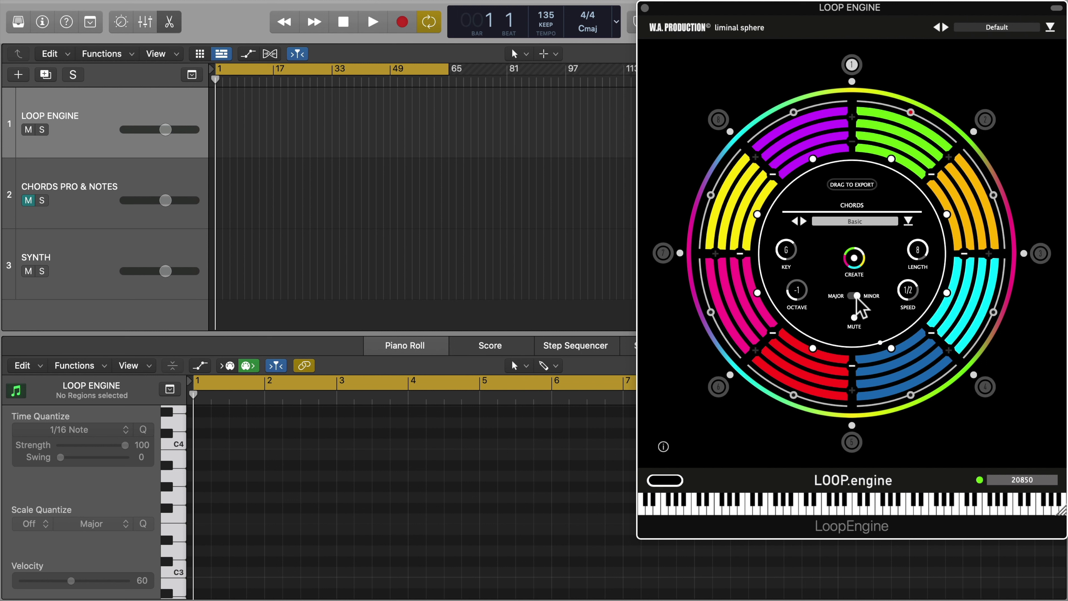
# Play the chord progression while setting the key to Eb, and try speed 1/2T before restoring 1/2
pyautogui.press('space')
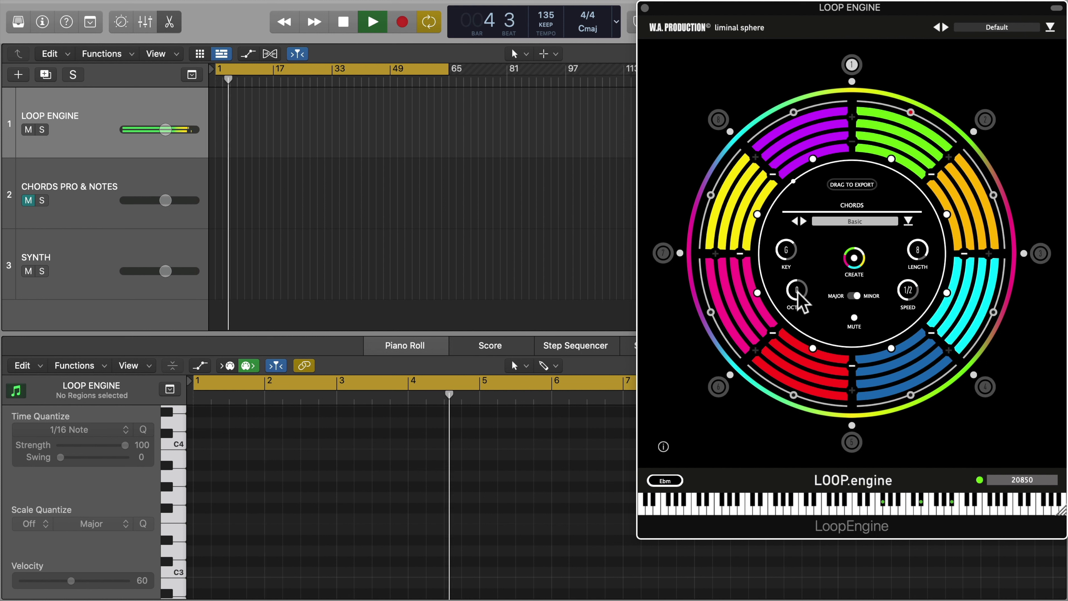
pyautogui.moveTo(787, 252); pyautogui.dragTo(791, 321)
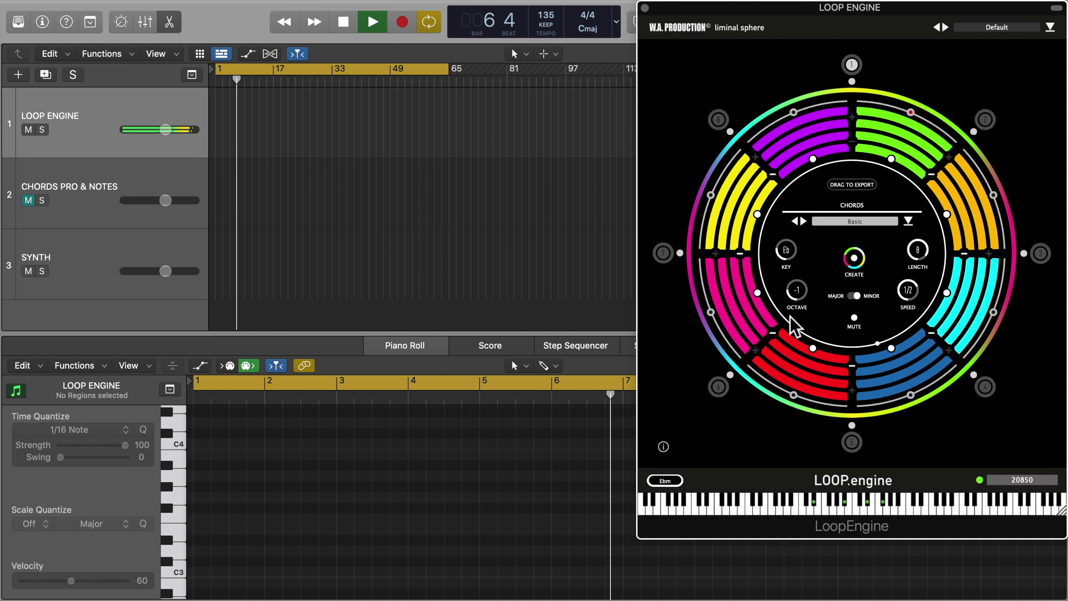
pyautogui.moveTo(908, 287); pyautogui.dragTo(907, 314)
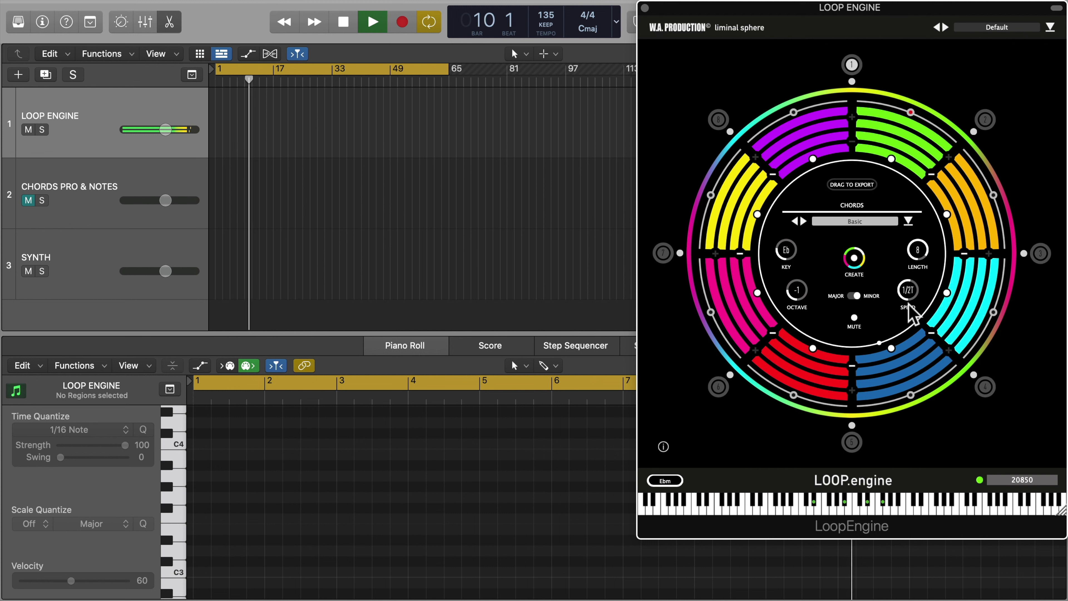
pyautogui.moveTo(911, 295); pyautogui.dragTo(908, 266)
pyautogui.press('space')
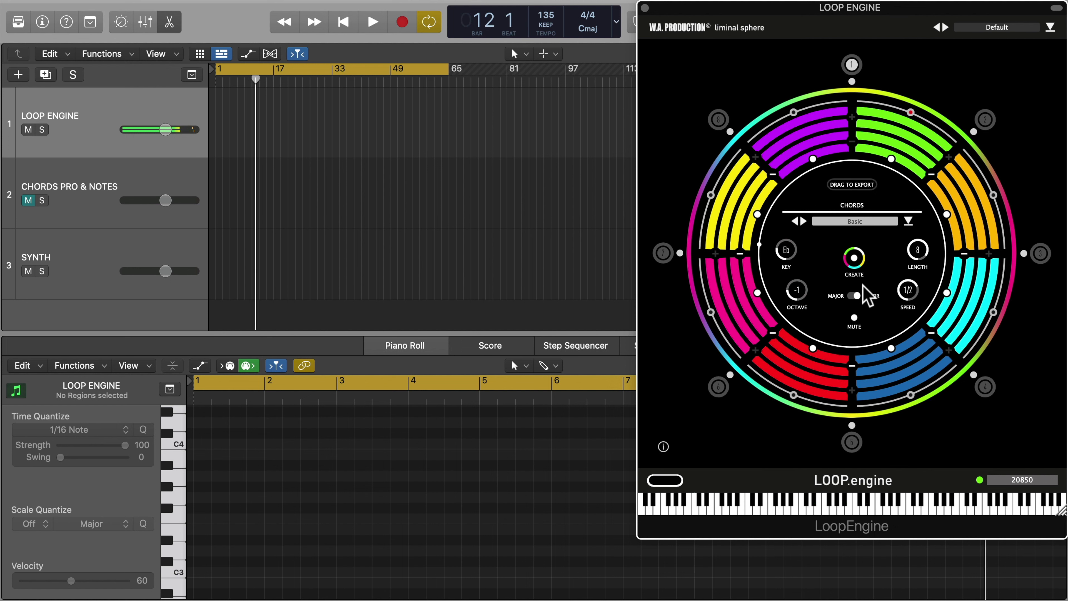
# Generate random chord progressions, including one in minor, and audition each of them
pyautogui.click(855, 258)
pyautogui.press('space')
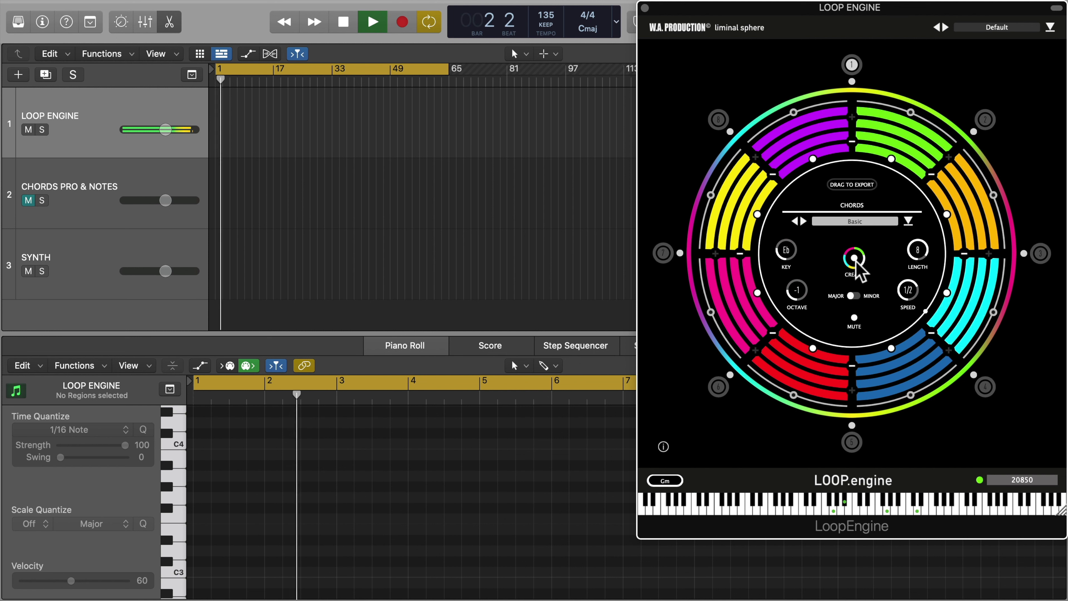
pyautogui.press('space')
pyautogui.click(853, 296)
pyautogui.click(855, 259)
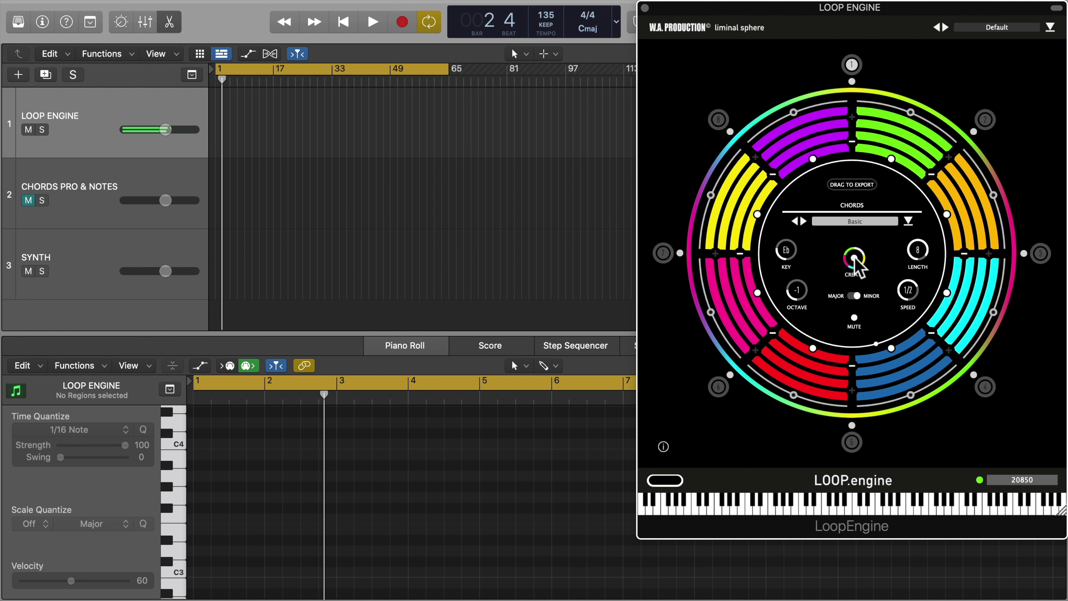
pyautogui.press('space')
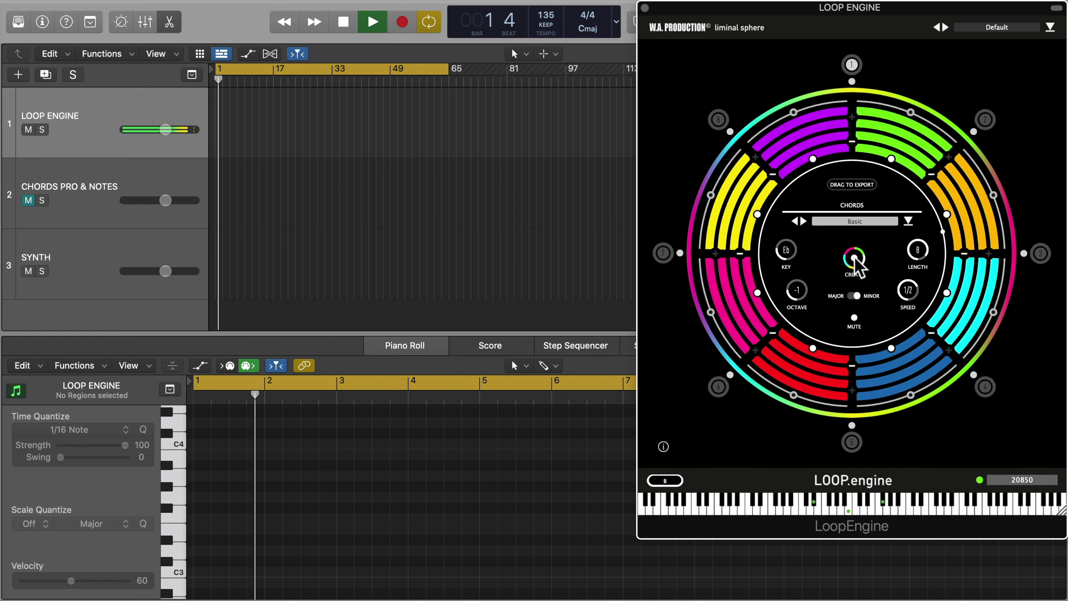
pyautogui.press('space')
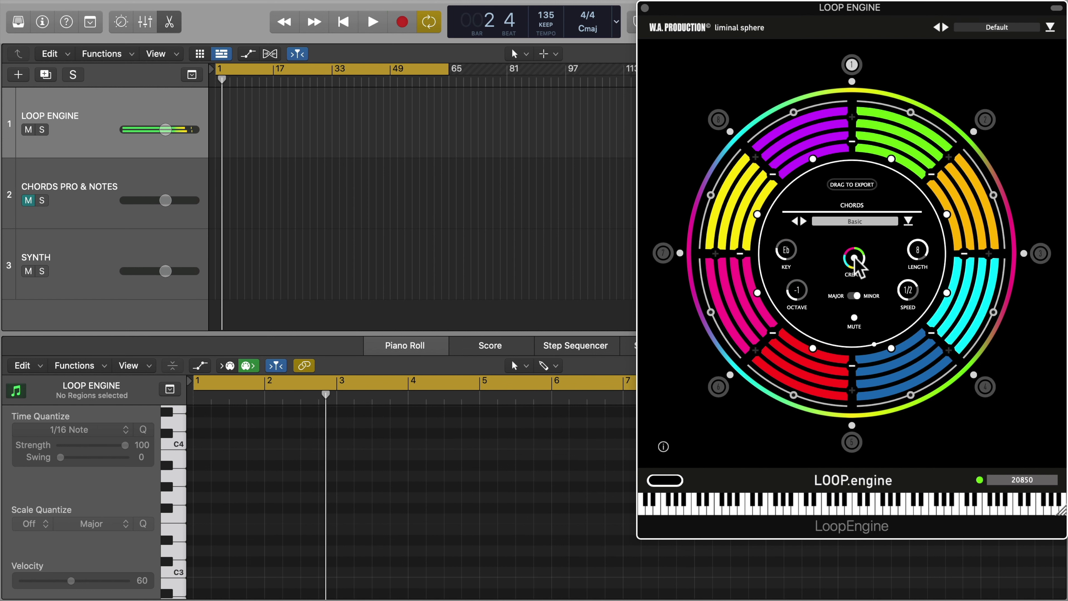
# Load the 8-Bar Aeolian Mood chord preset and audition its progression
pyautogui.click(868, 222)
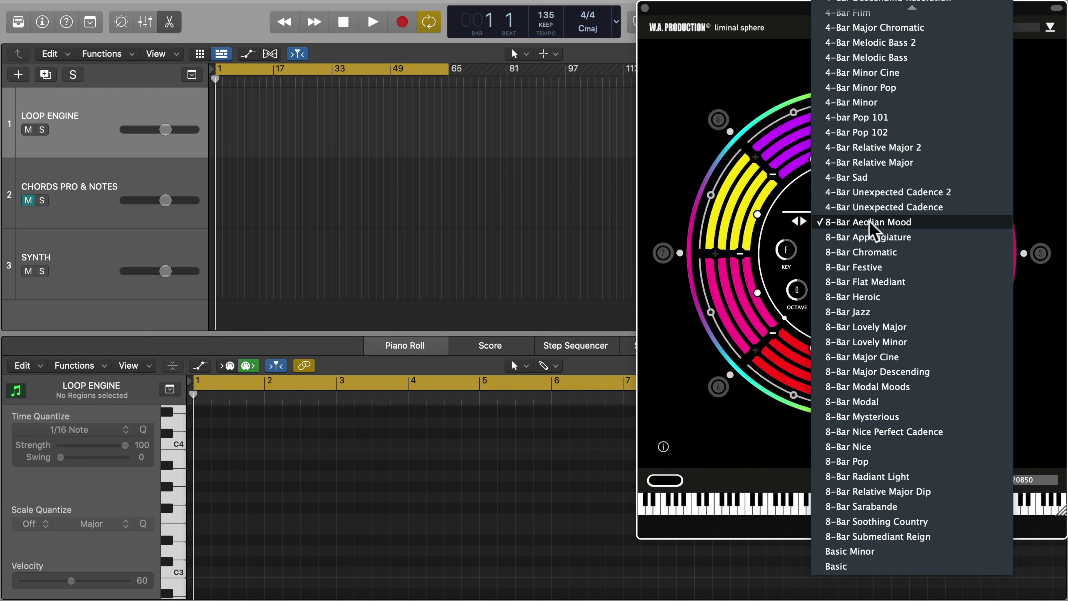
pyautogui.click(868, 221)
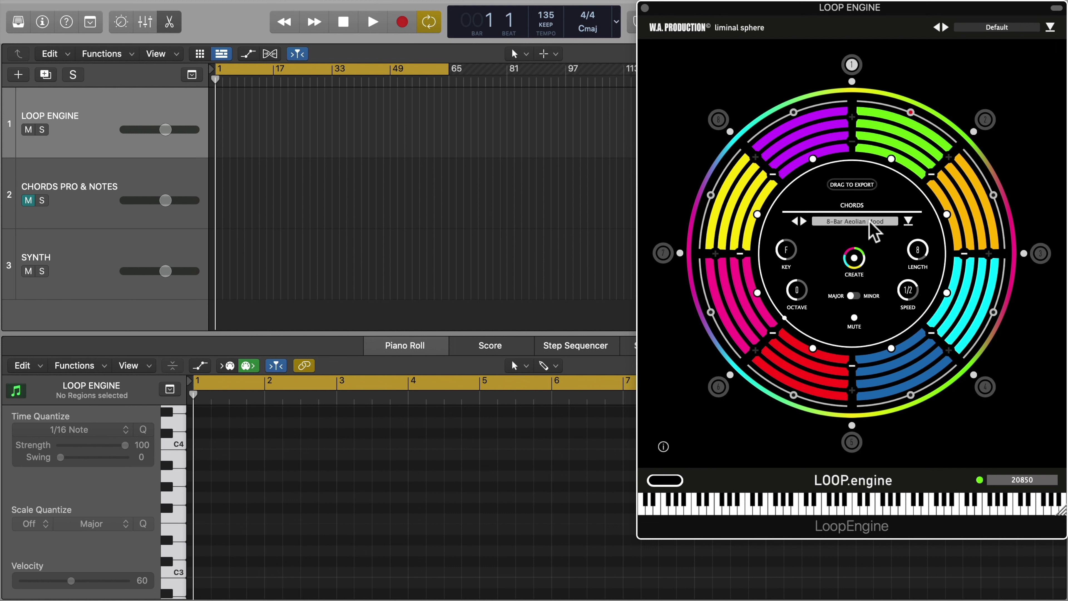
pyautogui.press('space')
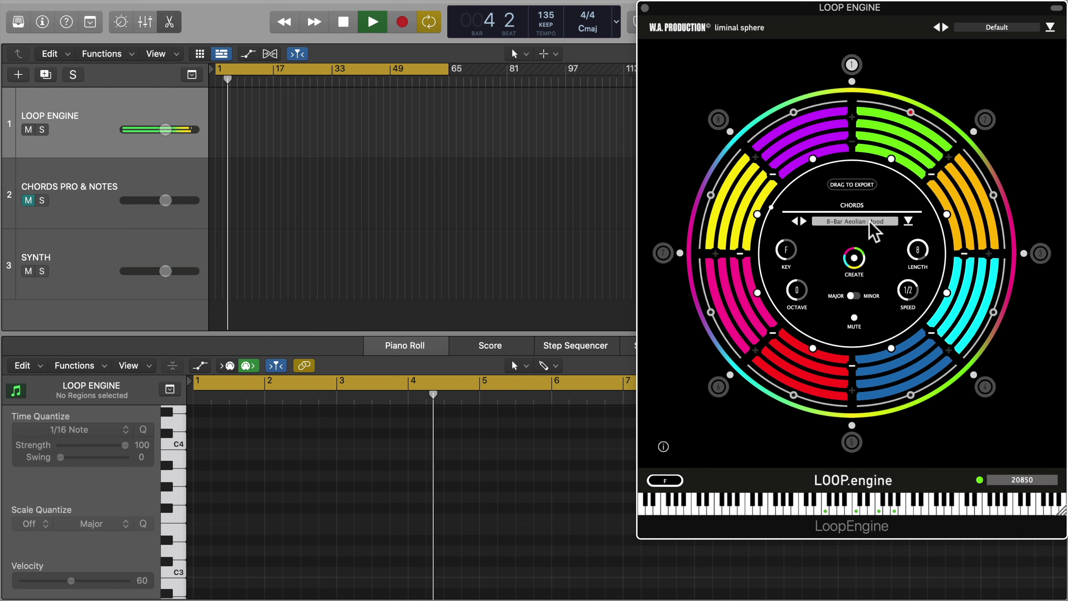
pyautogui.press('space')
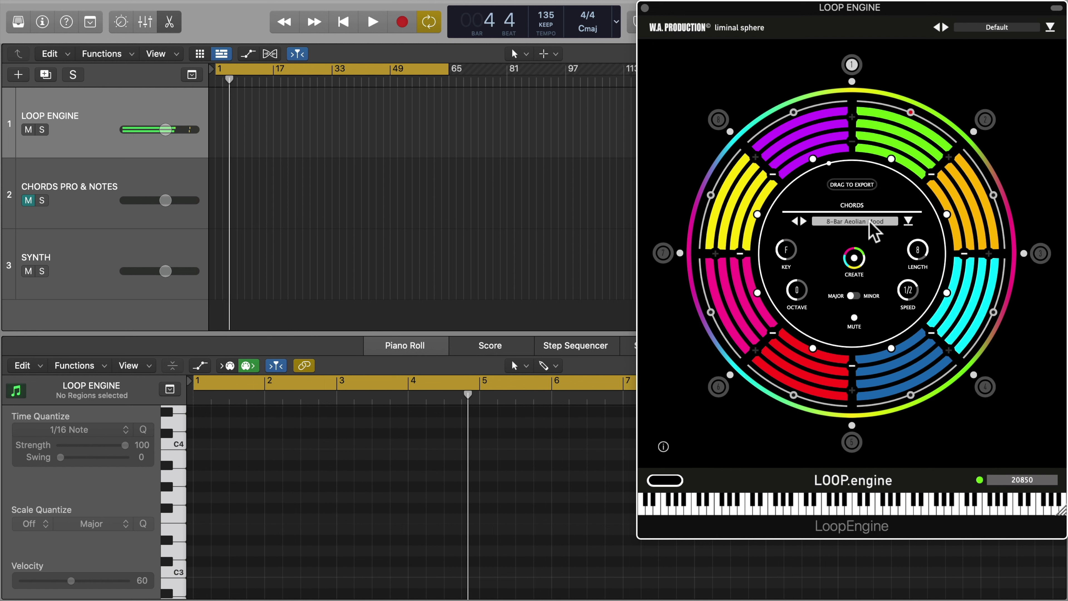
# View the dialog for saving a chord preset and close it without saving
pyautogui.click(907, 223)
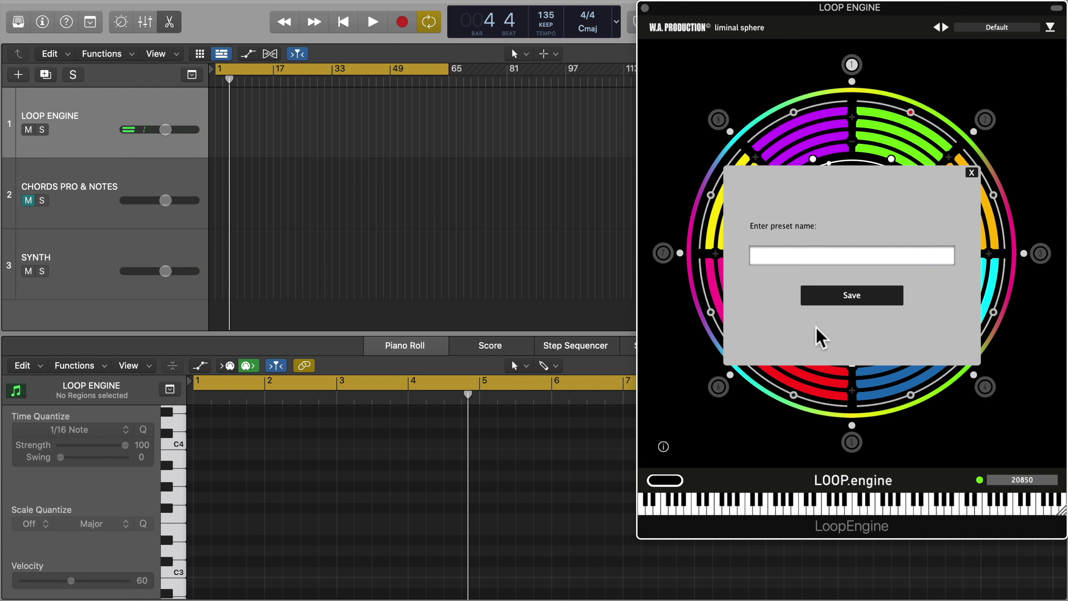
pyautogui.click(971, 172)
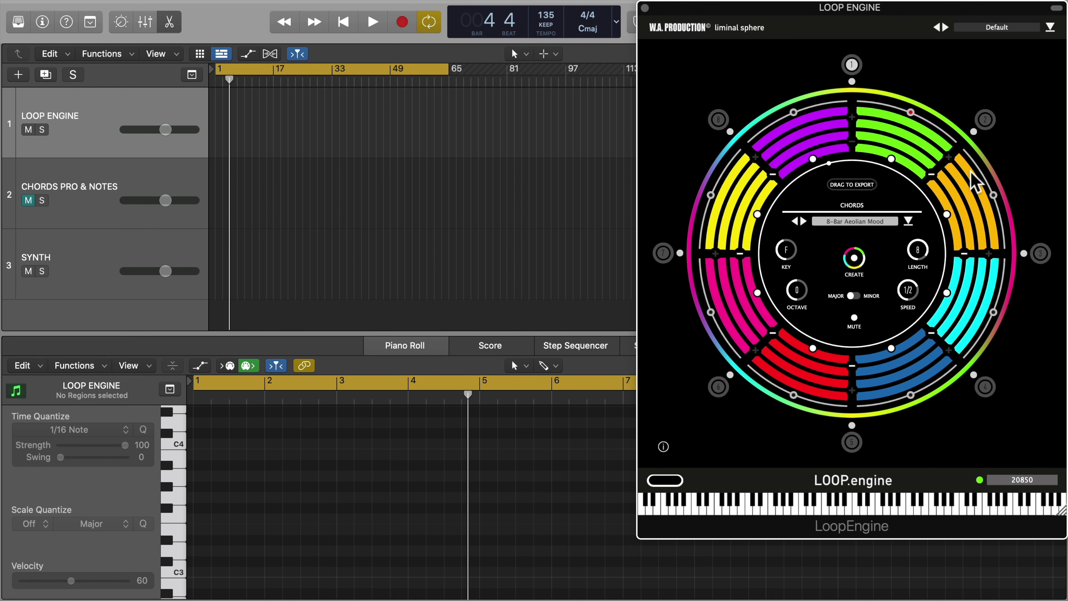
# Generate a new random chord progression over the loaded preset and play it
pyautogui.click(854, 258)
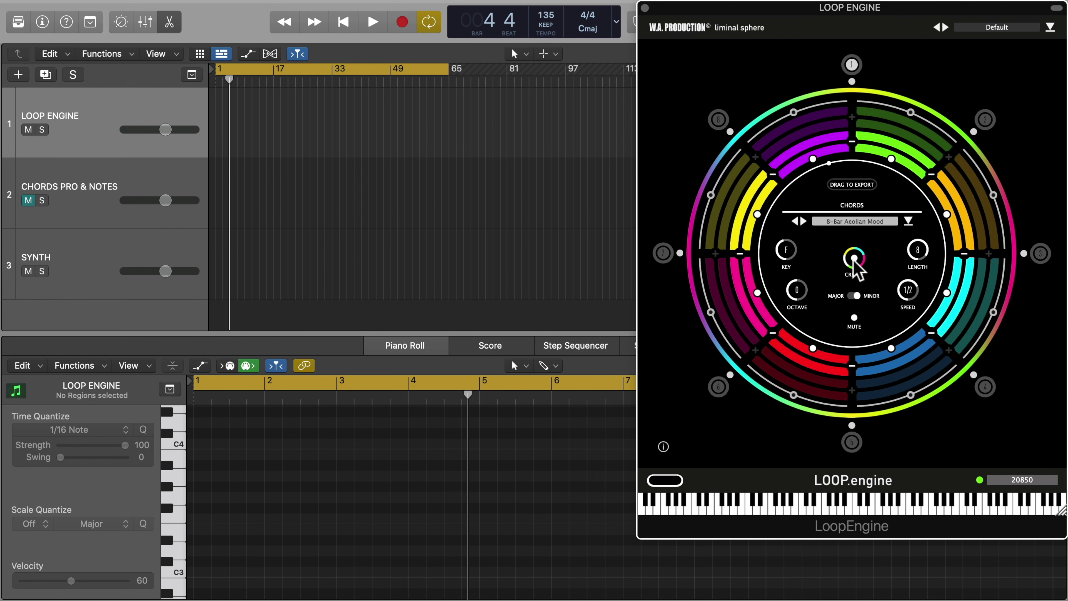
pyautogui.press('space')
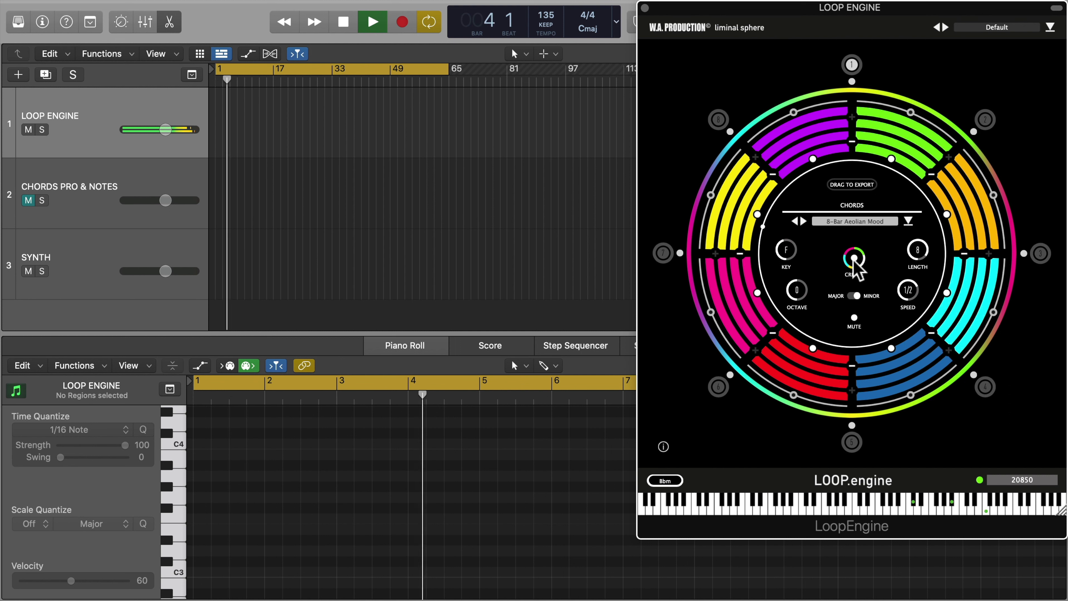
# Switch the chords to Major with octave -1, generate a new progression, and audition it
pyautogui.press('space')
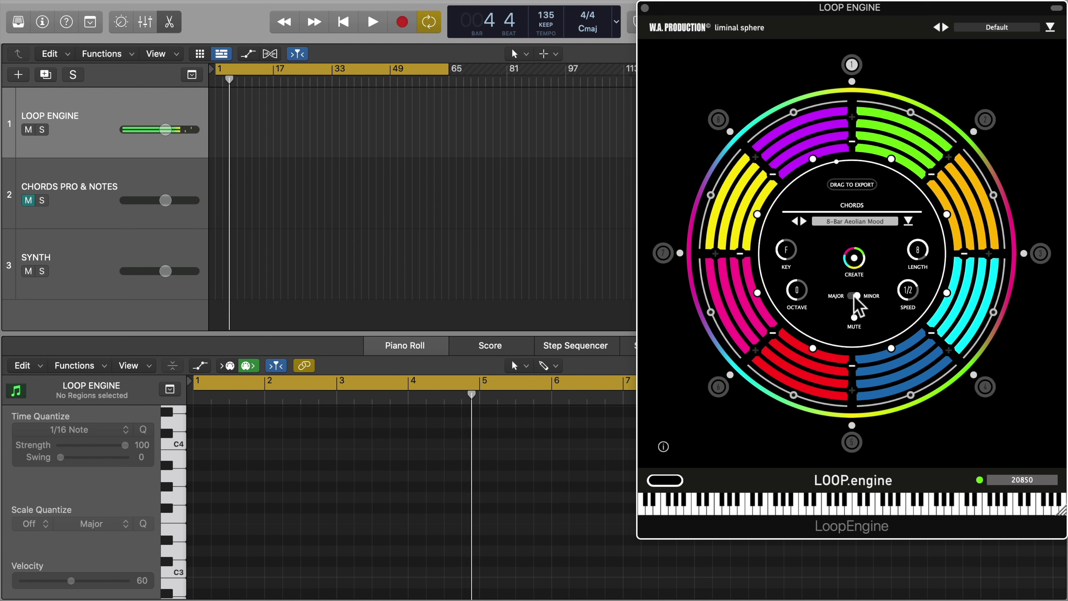
pyautogui.click(854, 296)
pyautogui.click(853, 257)
pyautogui.press('space')
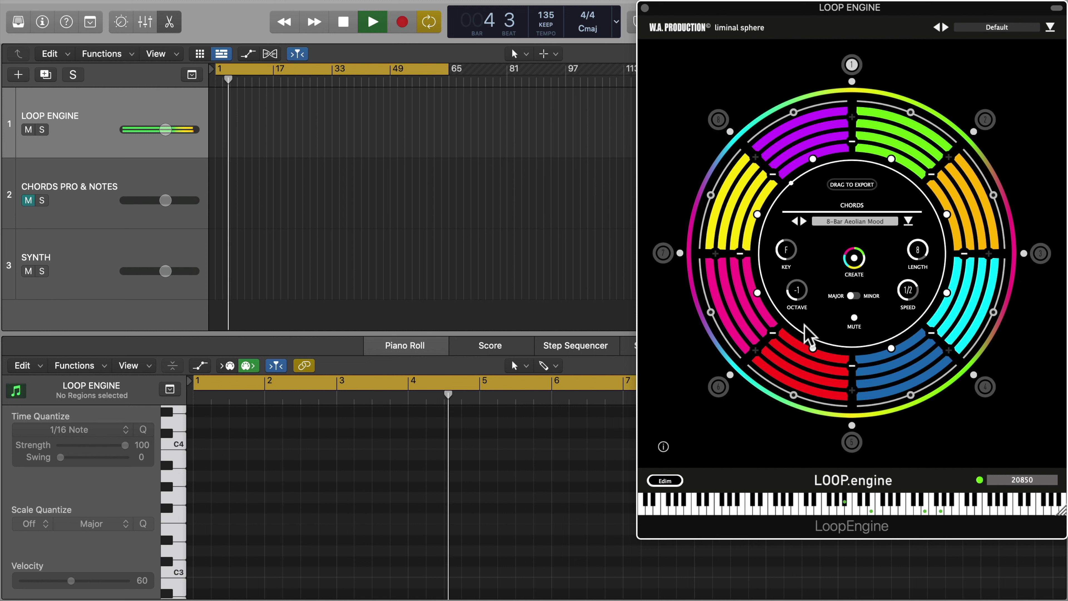
pyautogui.press('space')
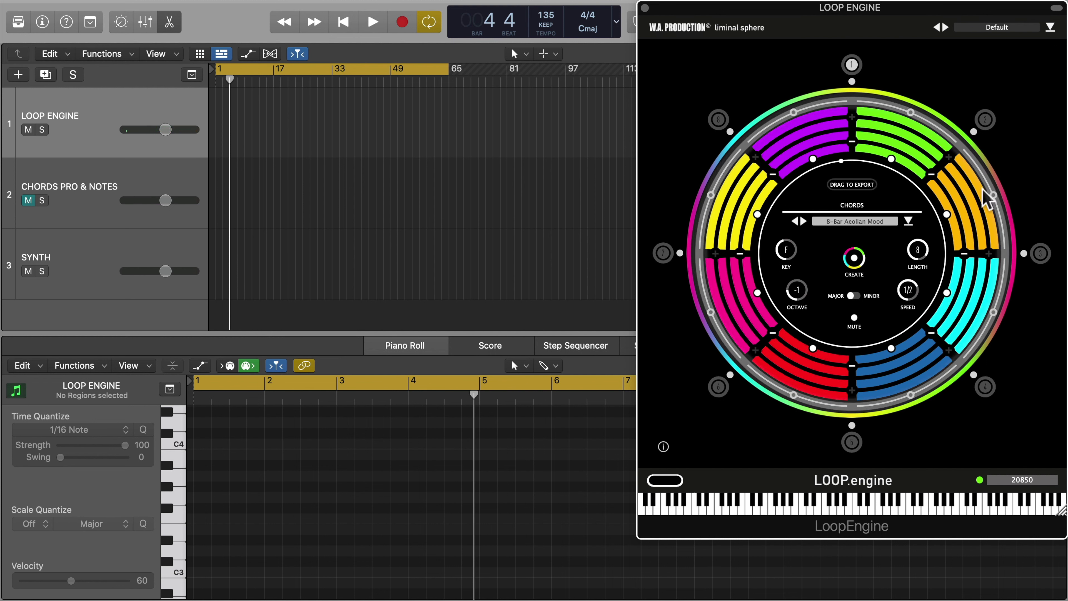
# Lock the first five chords of the wheel, generate new chords around the locked ones, and audition the progression
pyautogui.click(911, 112)
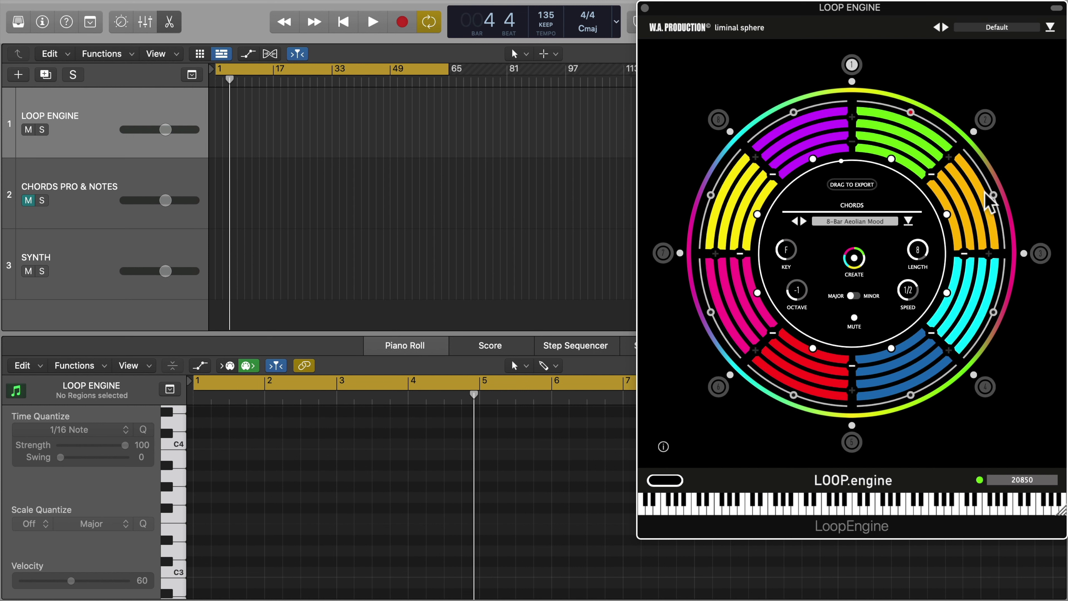
pyautogui.click(993, 195)
pyautogui.press('space')
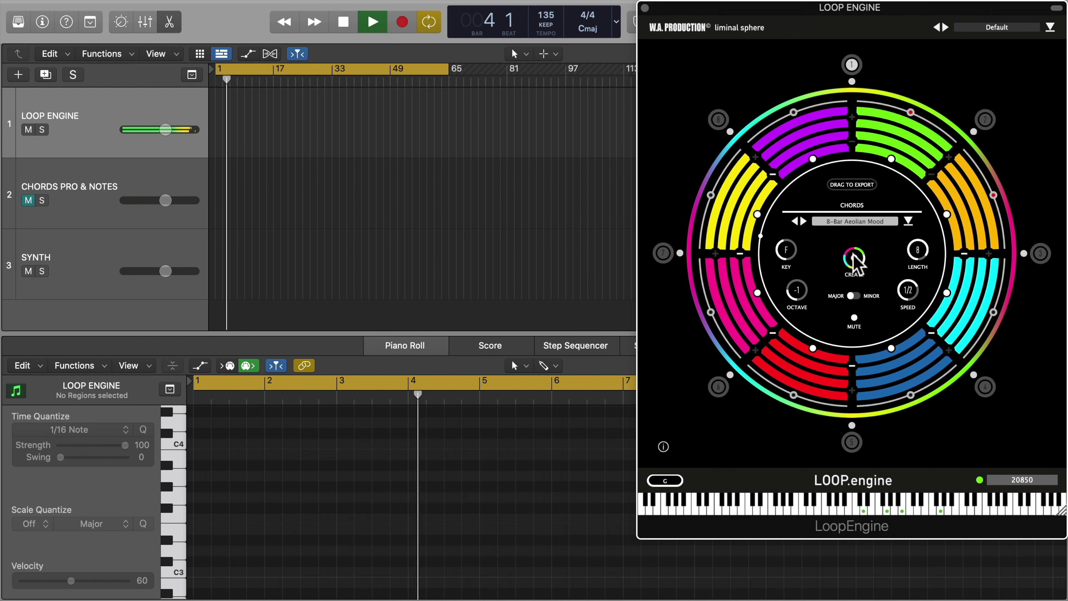
pyautogui.press('space')
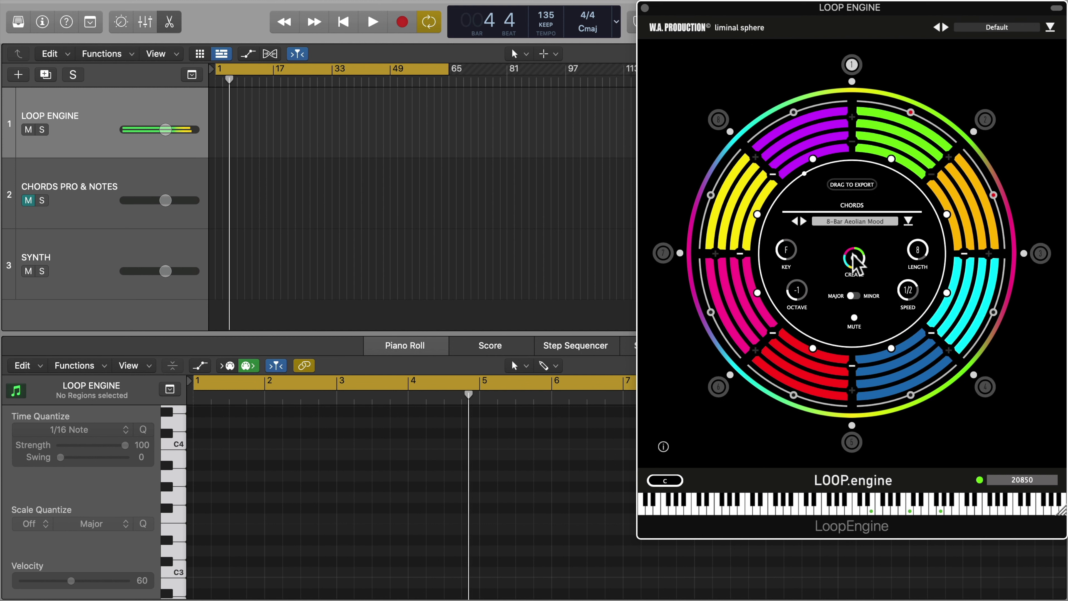
pyautogui.press('space')
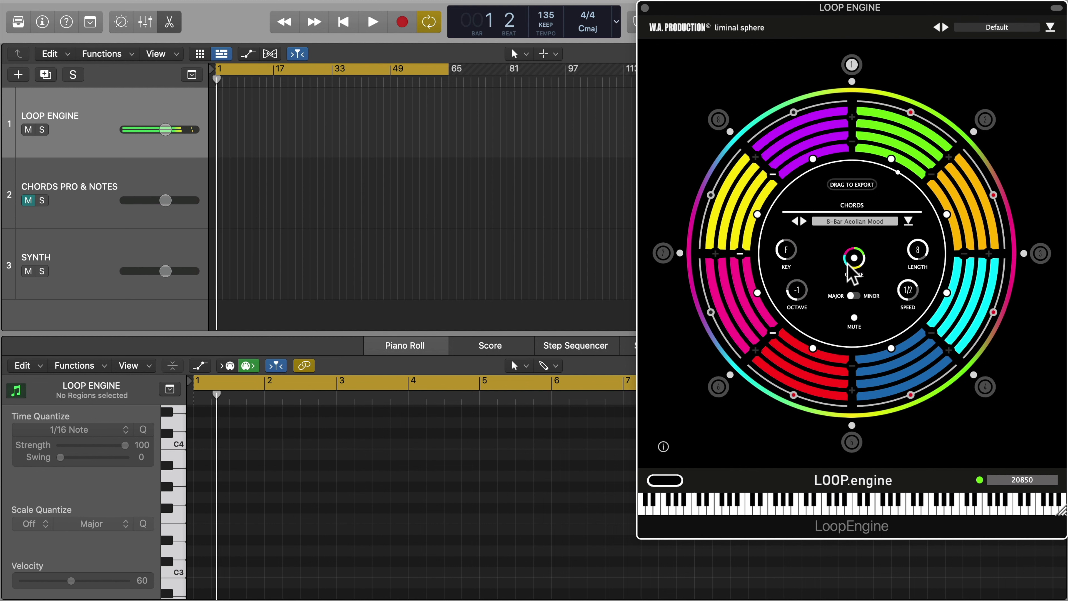
pyautogui.click(854, 259)
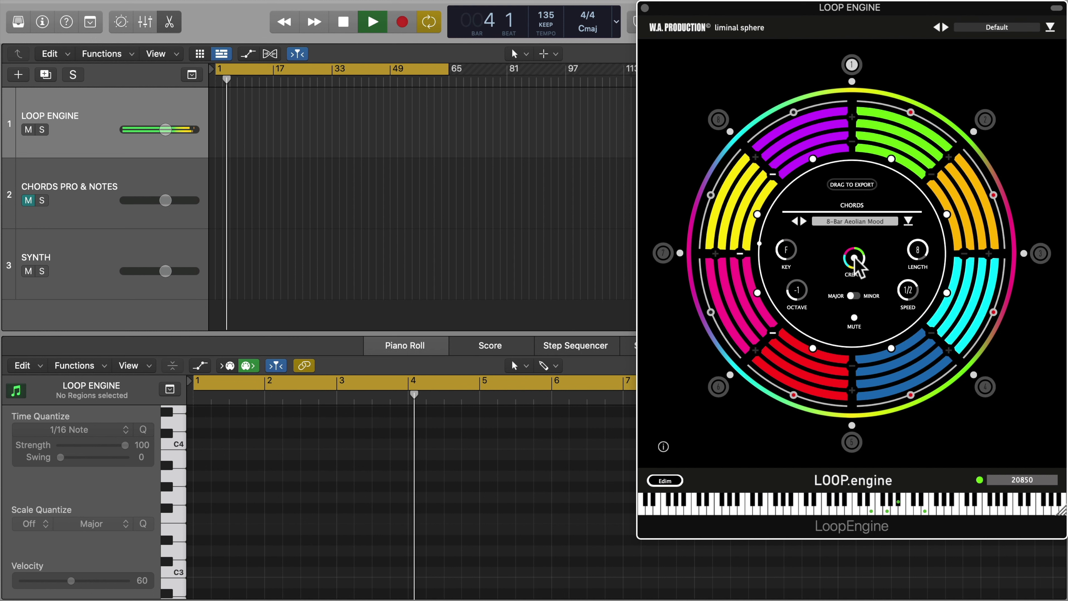
pyautogui.press('space')
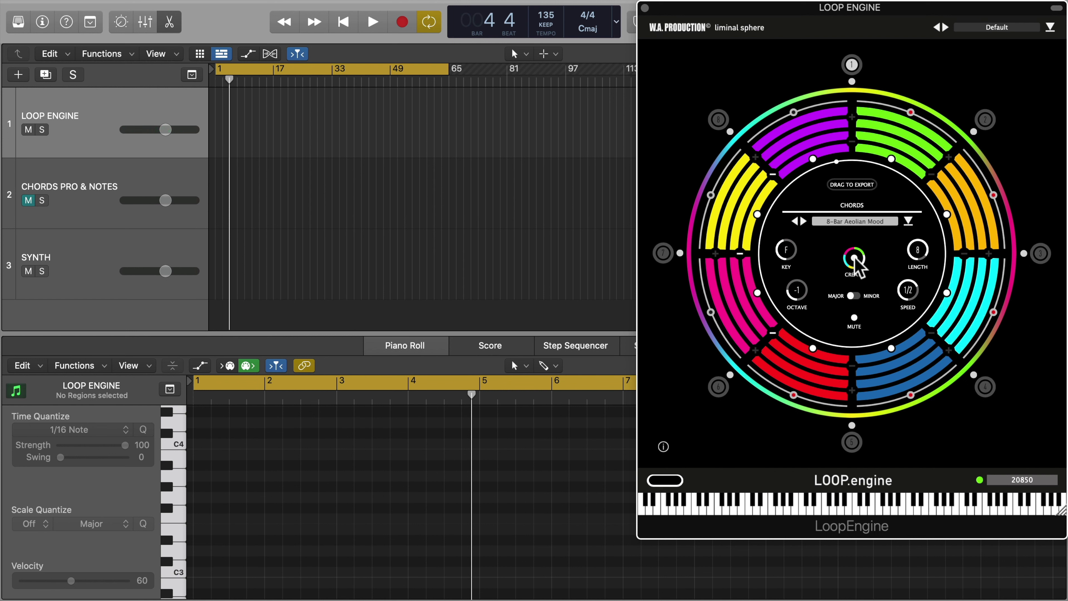
# Remove chords from the wheel until only two remain and audition the shortened progression
pyautogui.click(853, 258)
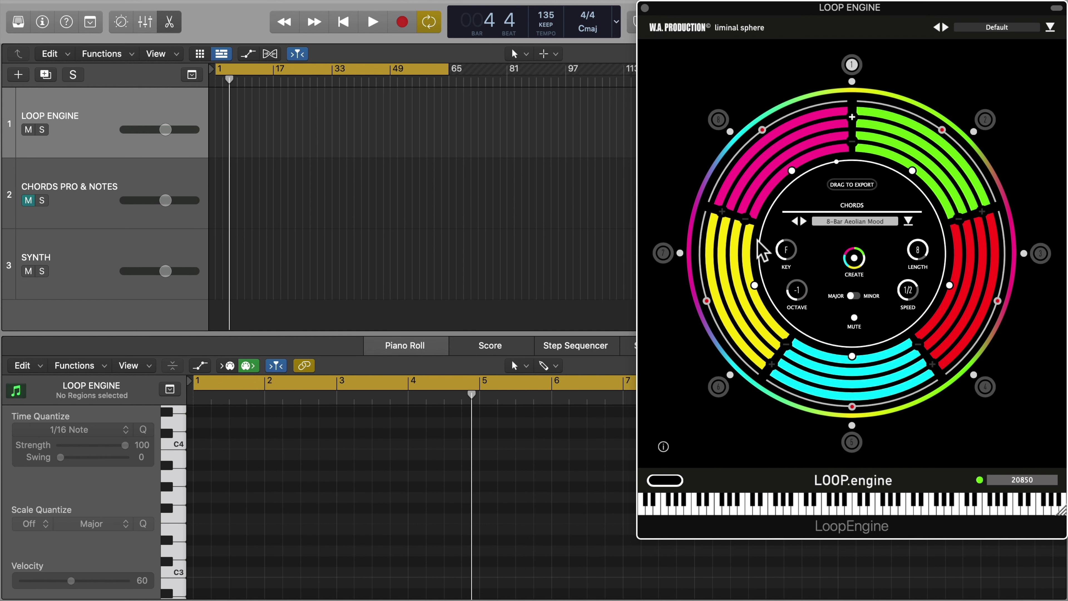
pyautogui.click(961, 221)
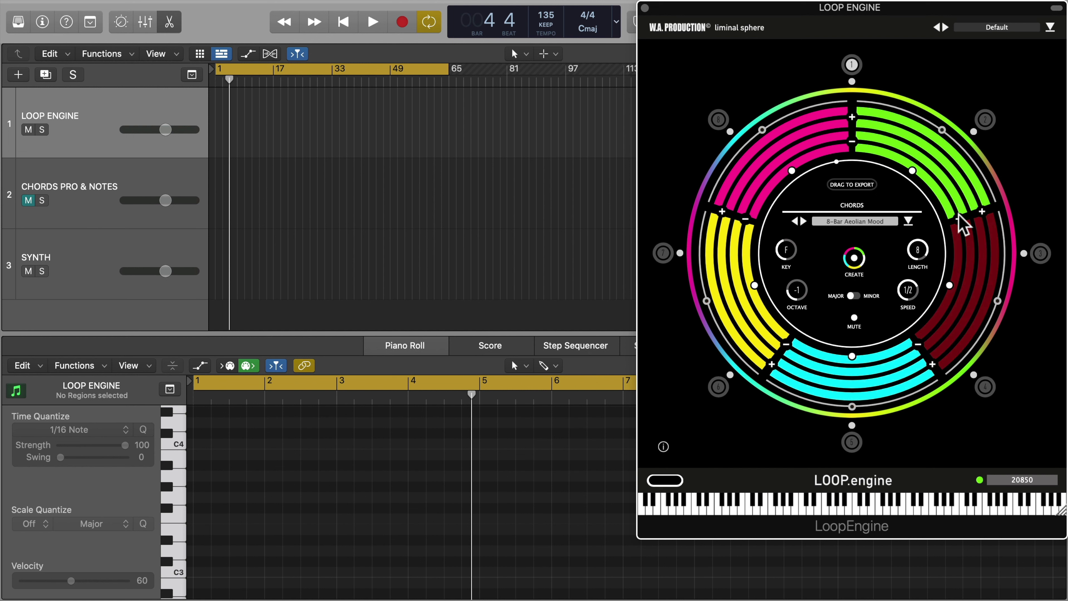
pyautogui.click(851, 143)
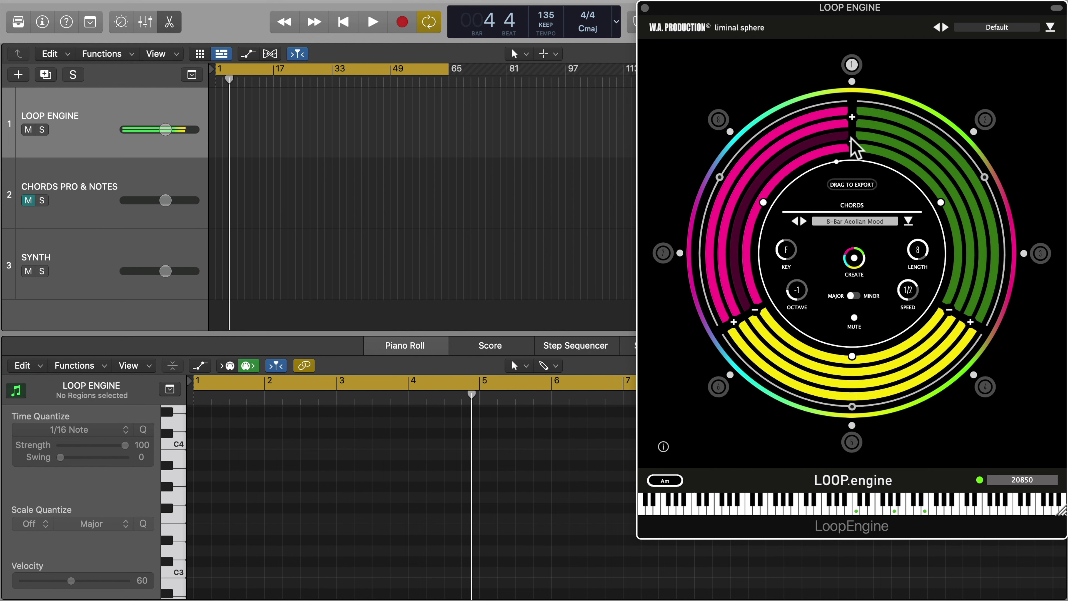
pyautogui.click(852, 145)
pyautogui.press('space')
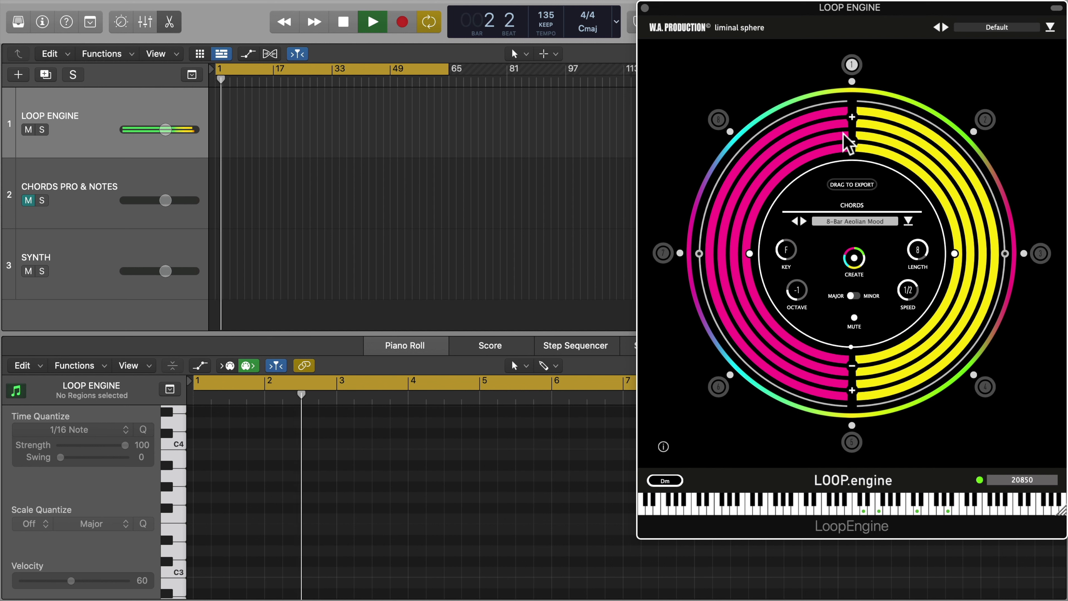
pyautogui.press('space')
# Add chords until the wheel holds eight, leave the single-chord settings, and audition the full progression
pyautogui.click(851, 122)
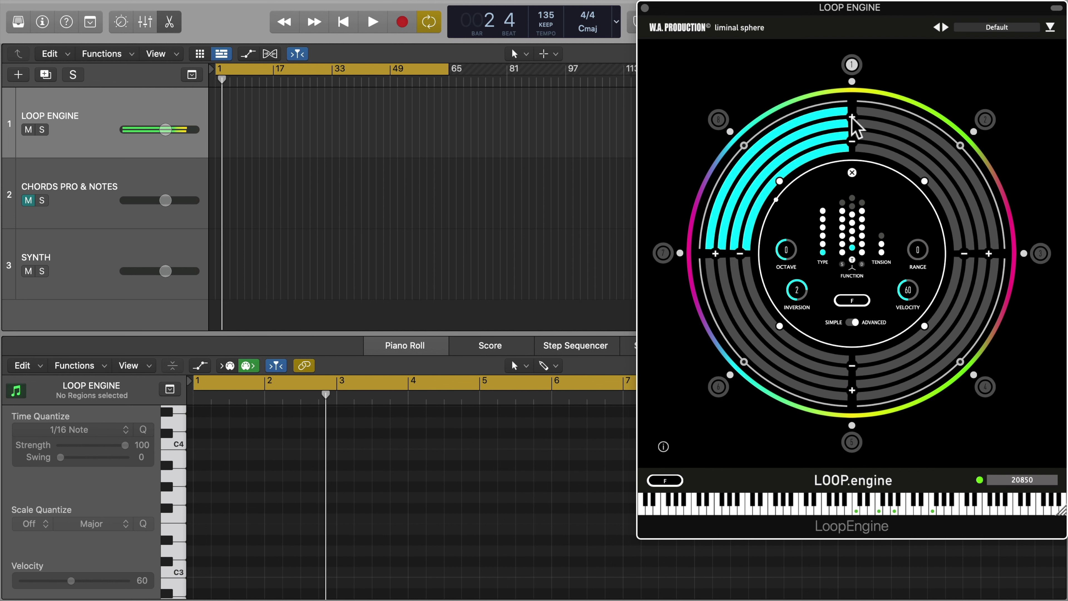
pyautogui.click(851, 118)
pyautogui.press('space')
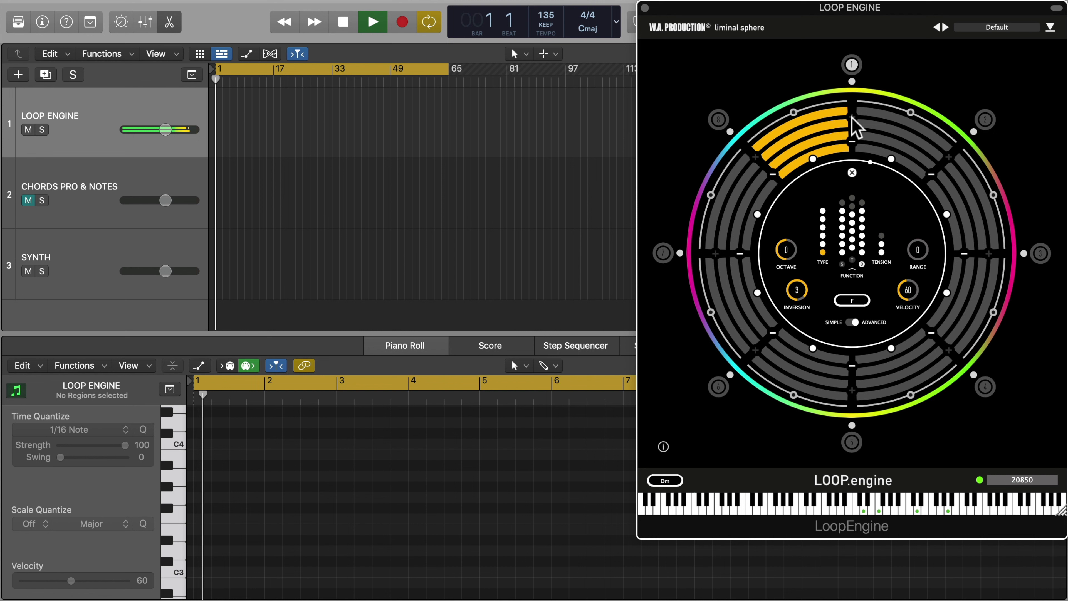
pyautogui.click(852, 173)
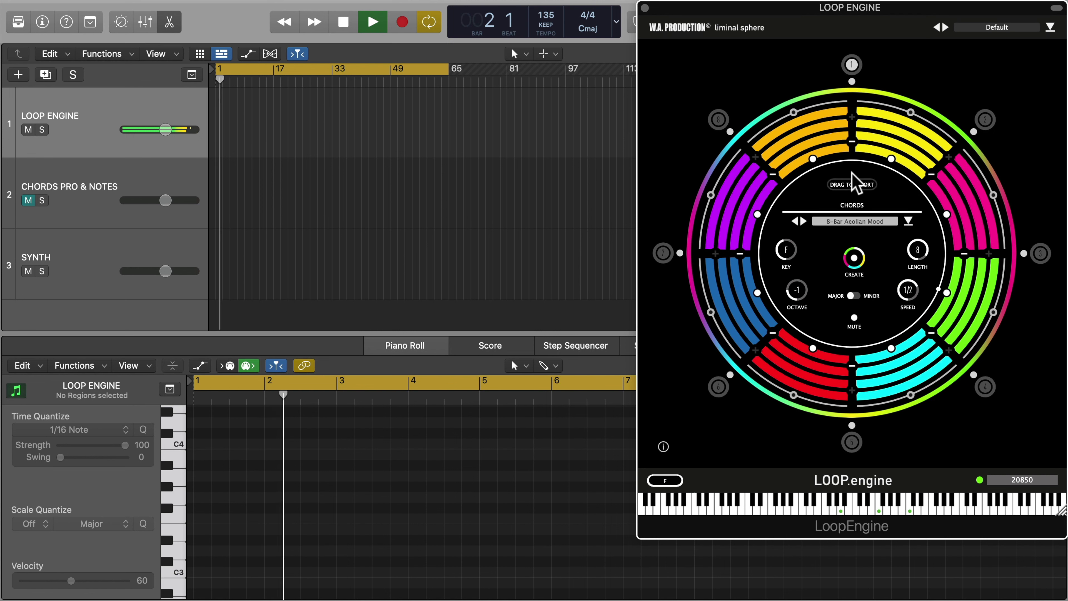
pyautogui.press('space')
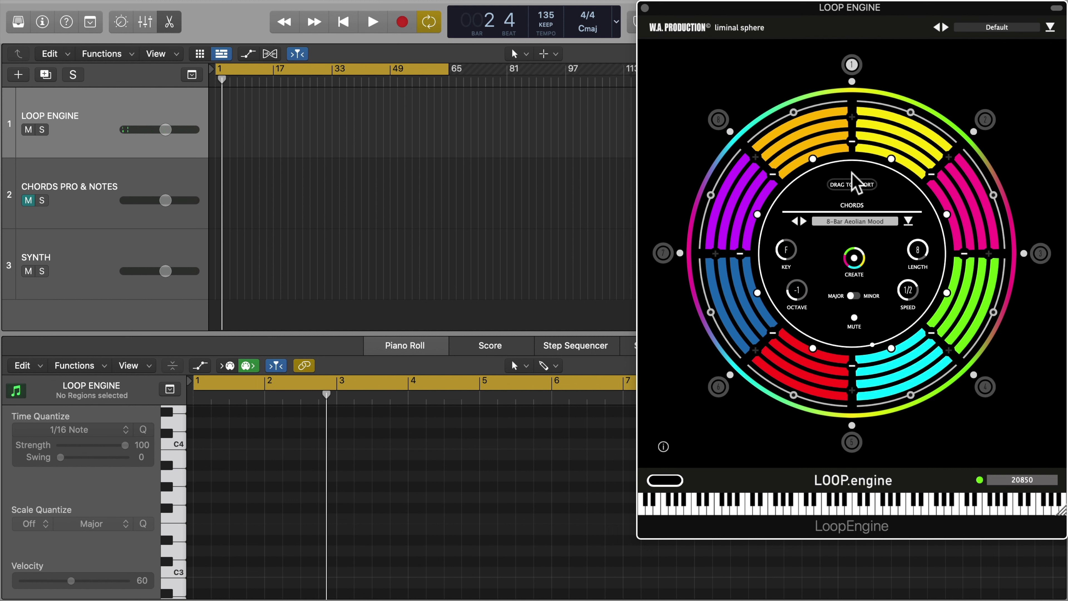
# Mute two notes in the yellow first chord and two notes in the pink second chord
pyautogui.click(916, 138)
pyautogui.click(925, 129)
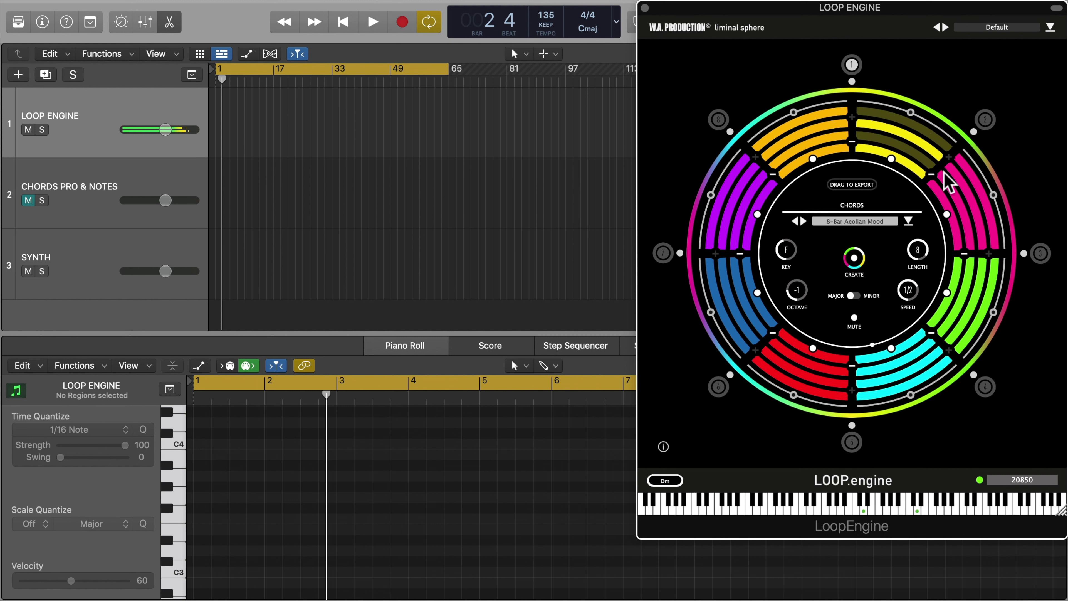
pyautogui.click(943, 188)
pyautogui.click(961, 181)
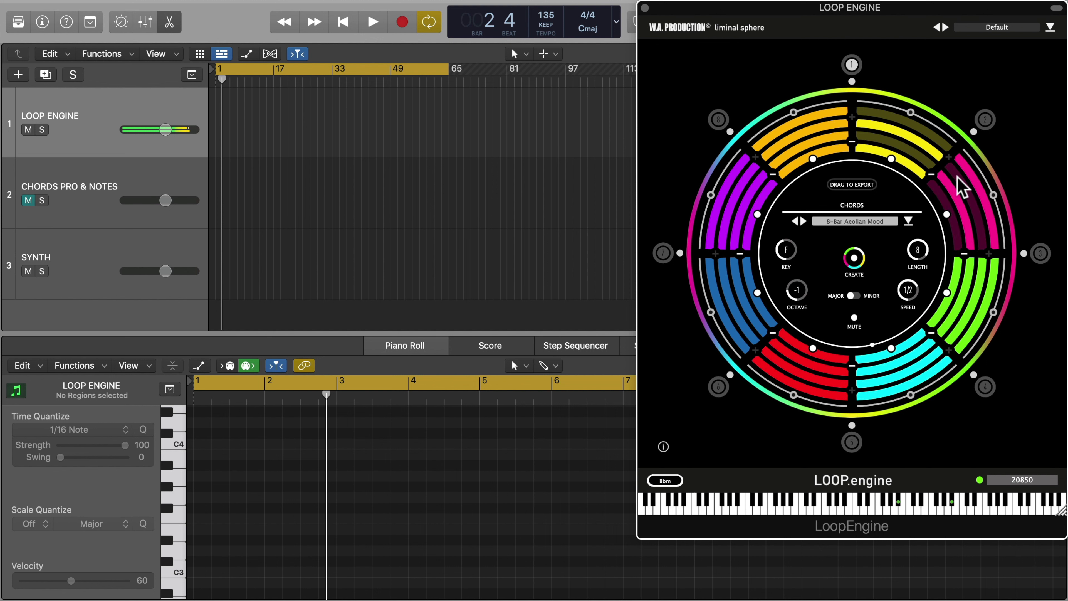
# Mute three notes each in the green third and cyan fourth chords, and audition the progression
pyautogui.click(965, 296)
pyautogui.click(968, 310)
pyautogui.click(983, 324)
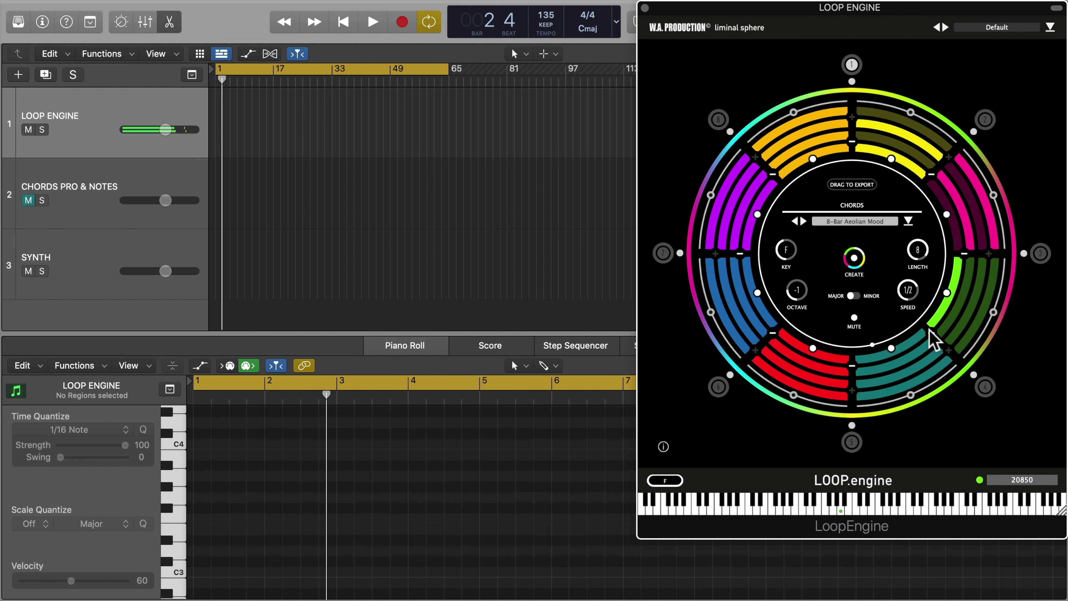
pyautogui.click(914, 341)
pyautogui.click(927, 361)
pyautogui.click(932, 370)
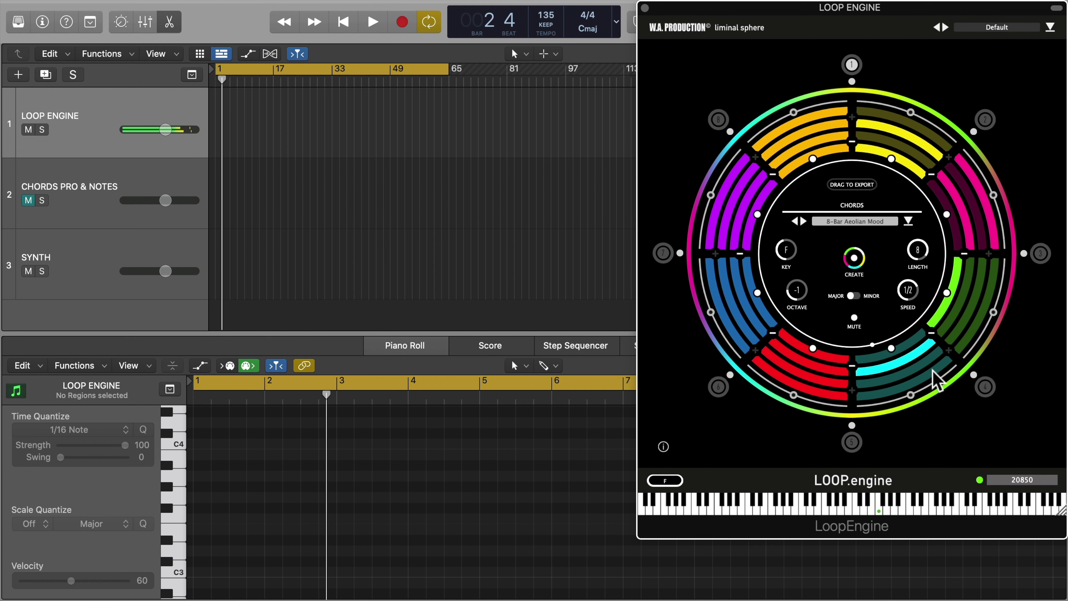
pyautogui.press('space')
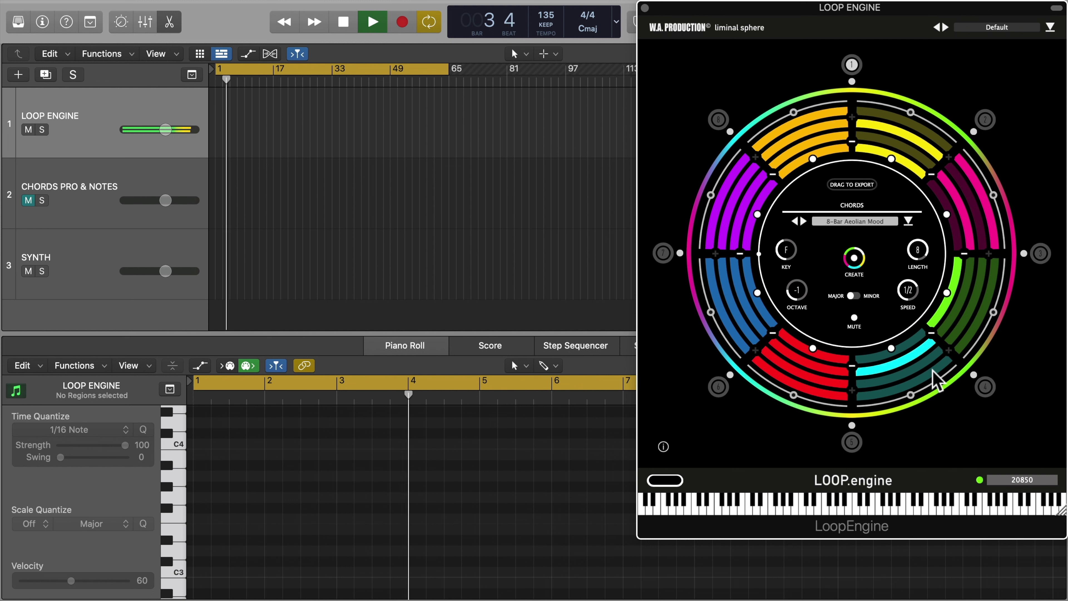
pyautogui.press('space')
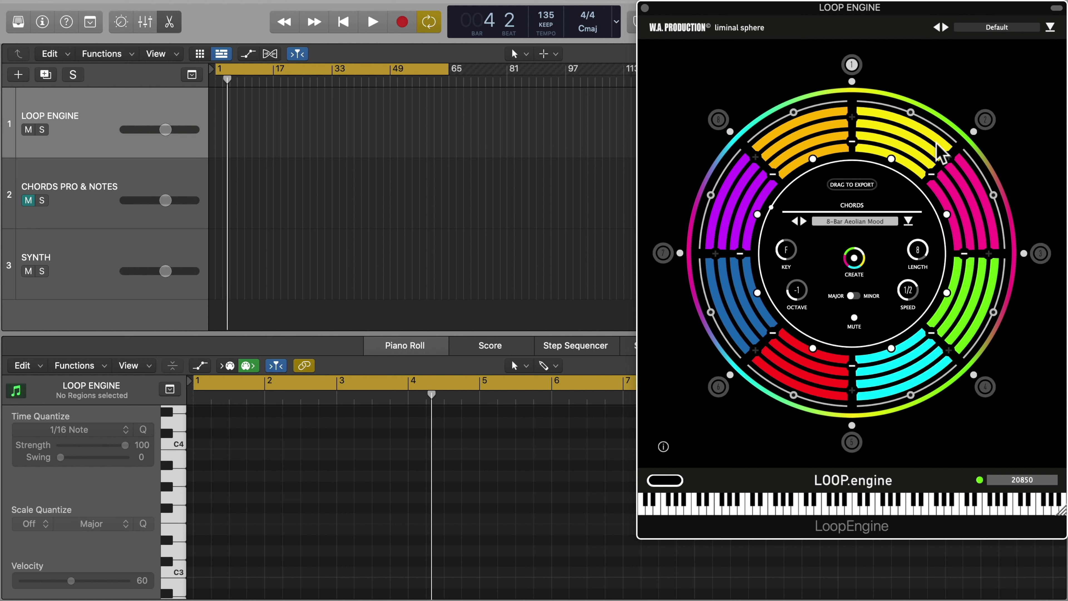
# View the voice sequence settings for the first two voices and return to the chord section
pyautogui.click(851, 81)
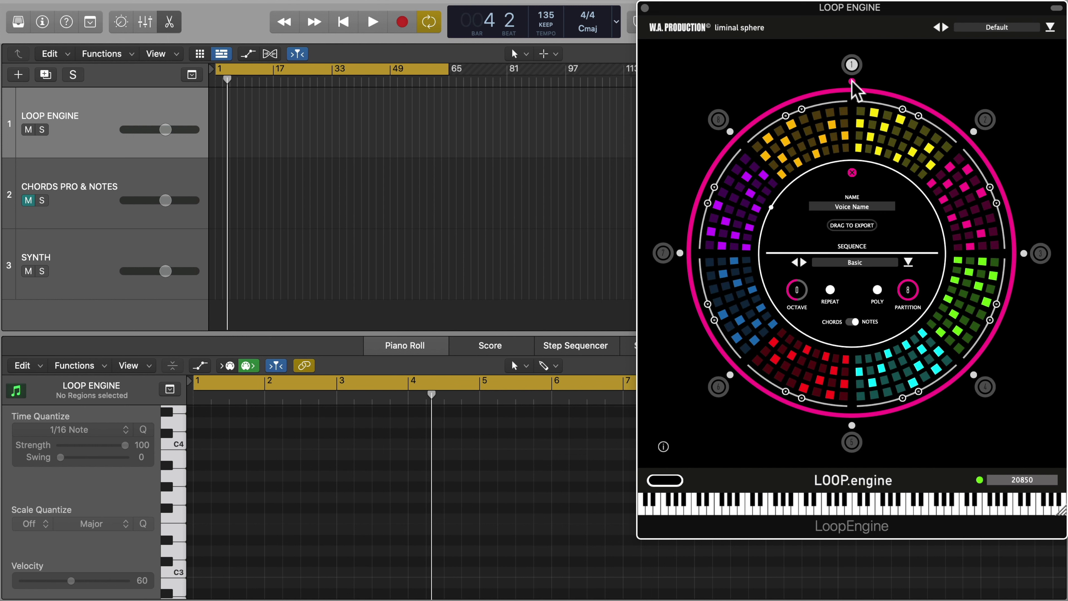
pyautogui.click(972, 132)
pyautogui.click(851, 81)
pyautogui.click(851, 81)
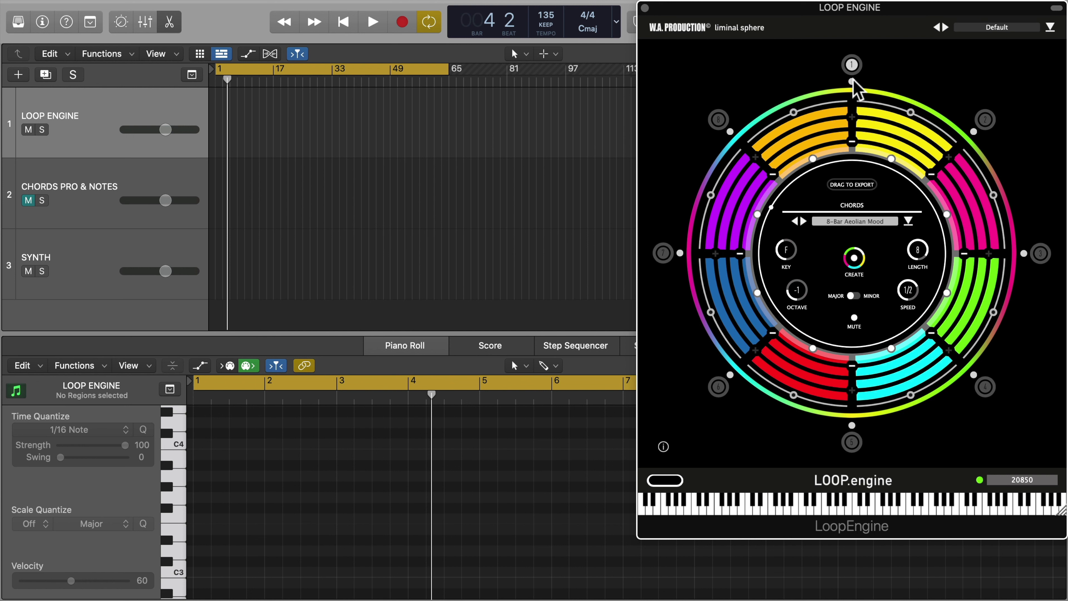
# View the individual settings of the first four chords in turn, ending on the cyan fourth chord
pyautogui.click(891, 159)
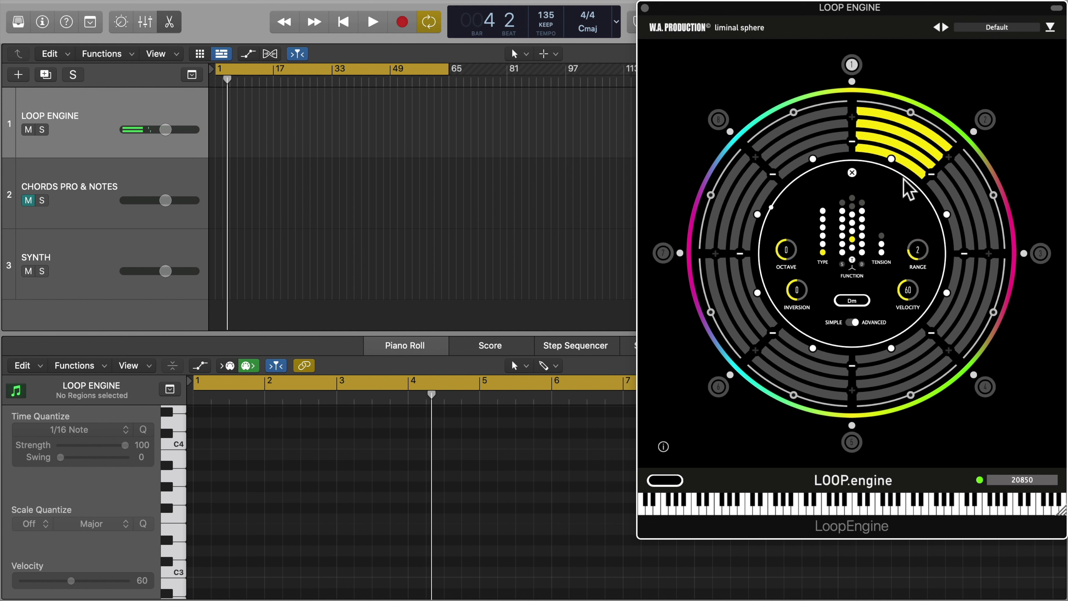
pyautogui.click(946, 214)
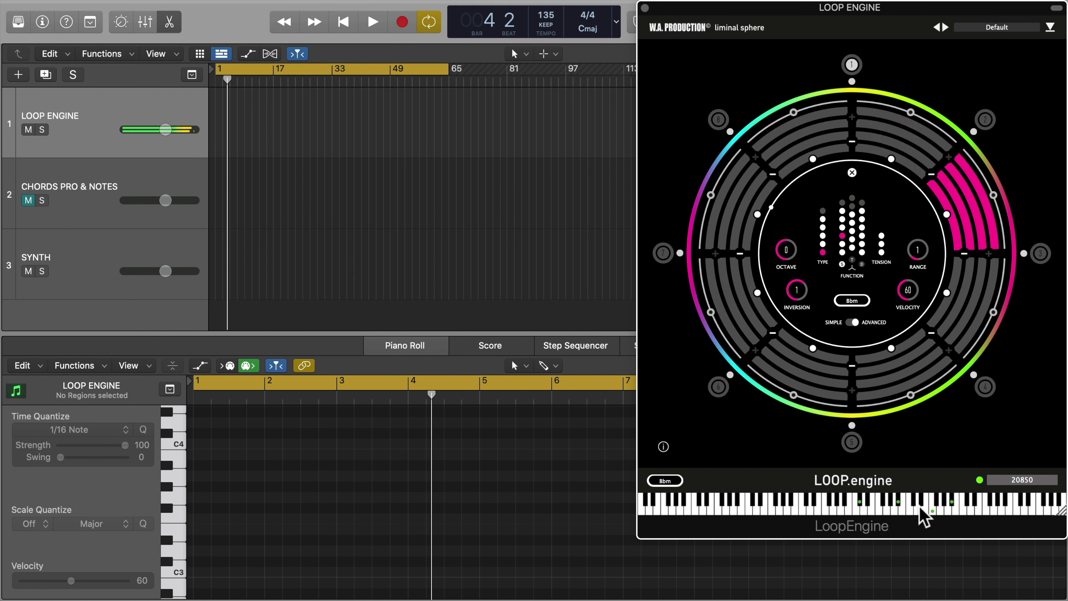
pyautogui.click(947, 293)
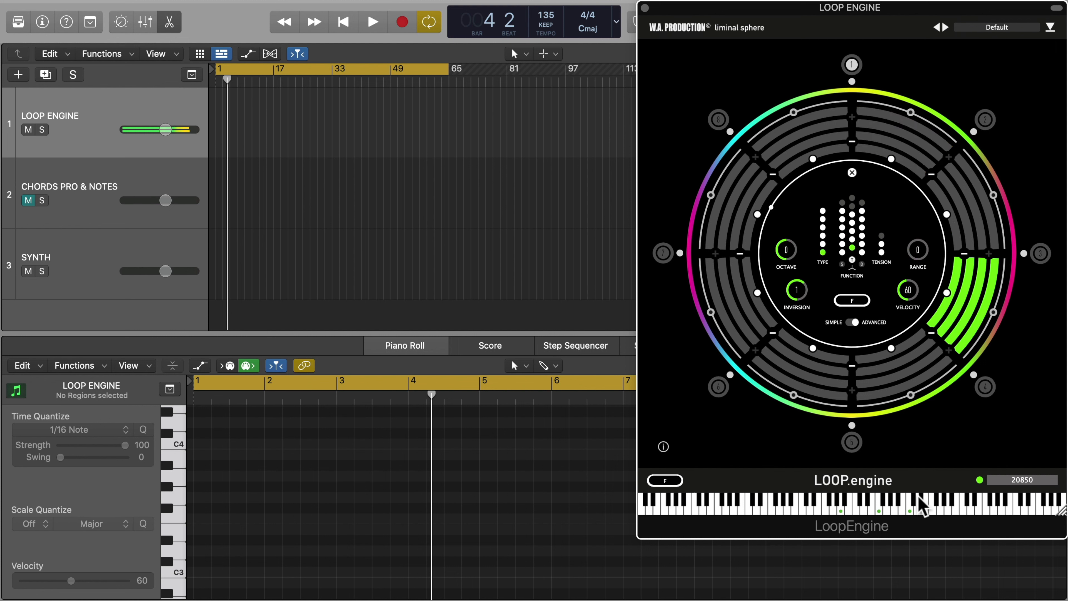
pyautogui.click(890, 349)
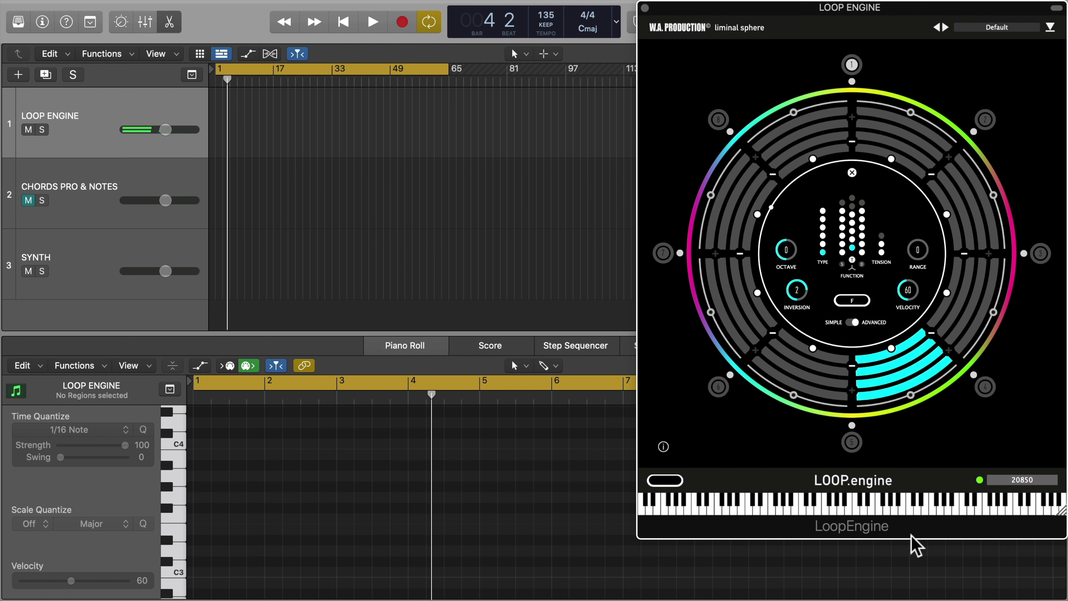
# Set the cyan chord's inversion to 1 and try out its octave and range, leaving both at 0
pyautogui.moveTo(797, 259)
pyautogui.mouseDown()
pyautogui.moveTo(787, 282)
pyautogui.moveTo(784, 205)
pyautogui.moveTo(791, 248)
pyautogui.mouseUp()
pyautogui.moveTo(804, 291); pyautogui.dragTo(796, 310)
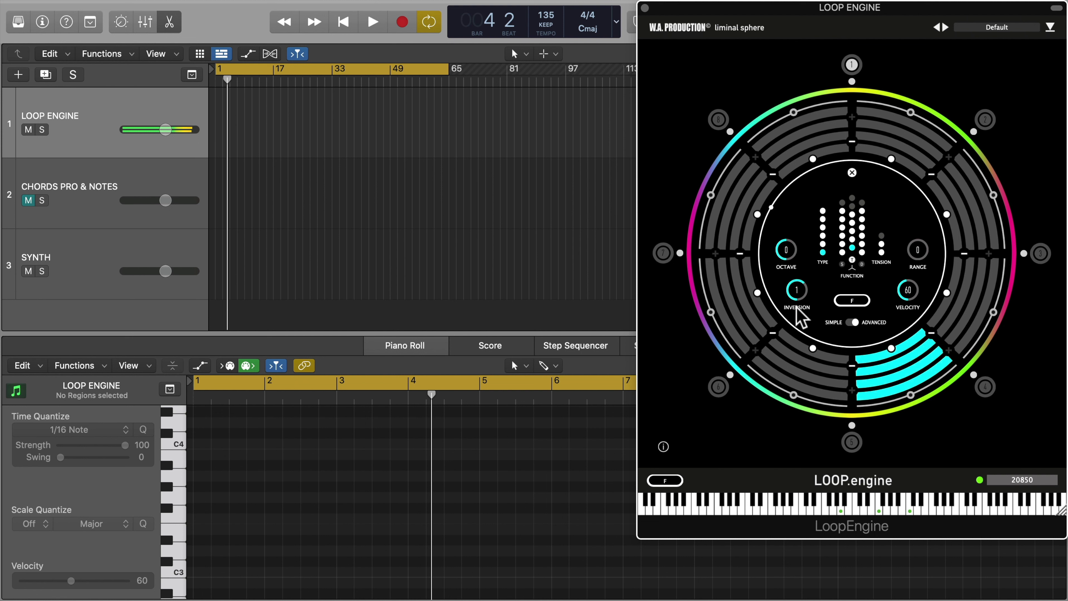
pyautogui.moveTo(912, 252)
pyautogui.mouseDown()
pyautogui.moveTo(913, 132)
pyautogui.moveTo(919, 256)
pyautogui.mouseUp()
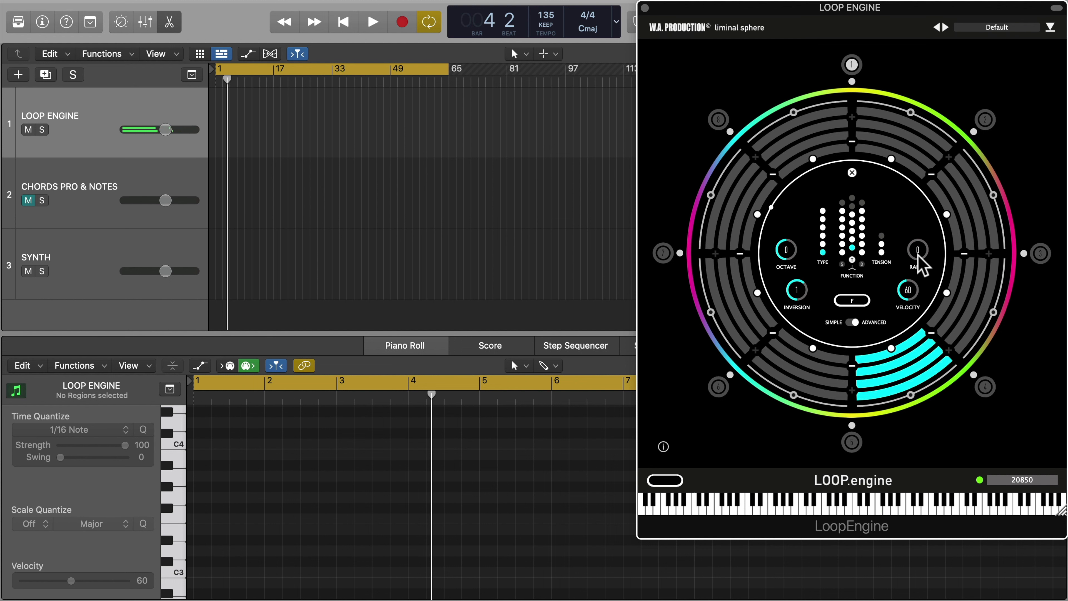
# Switch the cyan chord to Simple mode and audition different chord functions across the three columns, including Bb, Bbm and Cm
pyautogui.click(854, 322)
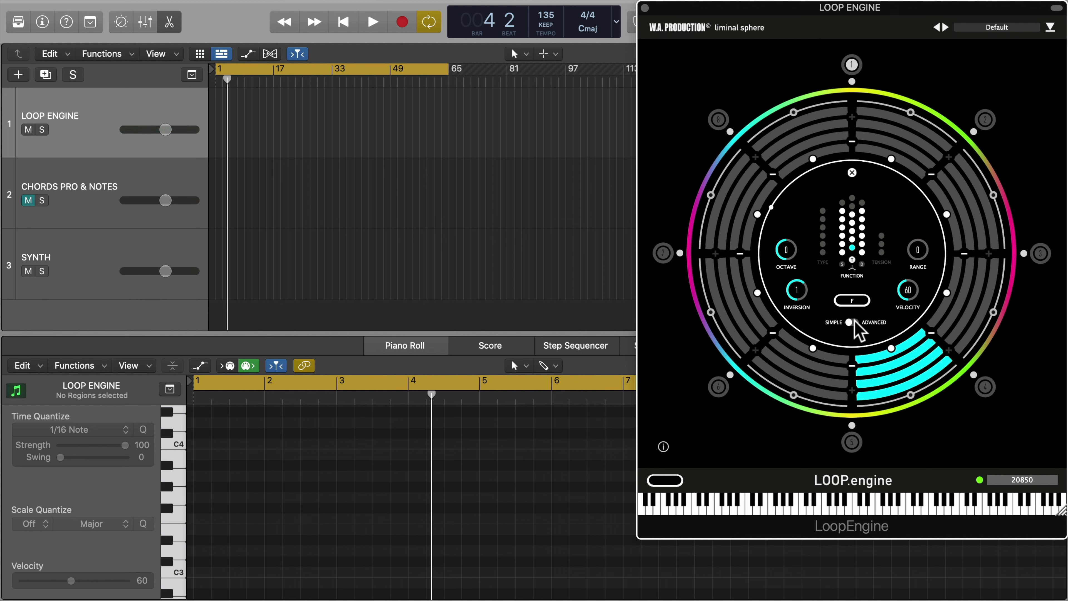
pyautogui.click(853, 323)
pyautogui.click(853, 323)
pyautogui.click(843, 252)
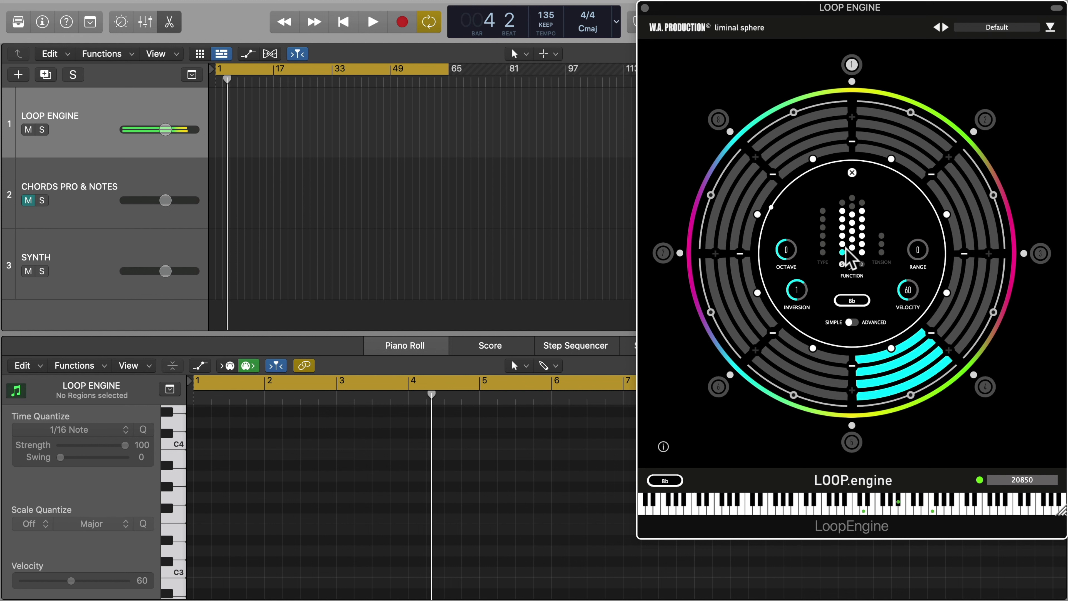
pyautogui.click(853, 252)
pyautogui.click(861, 252)
pyautogui.click(842, 236)
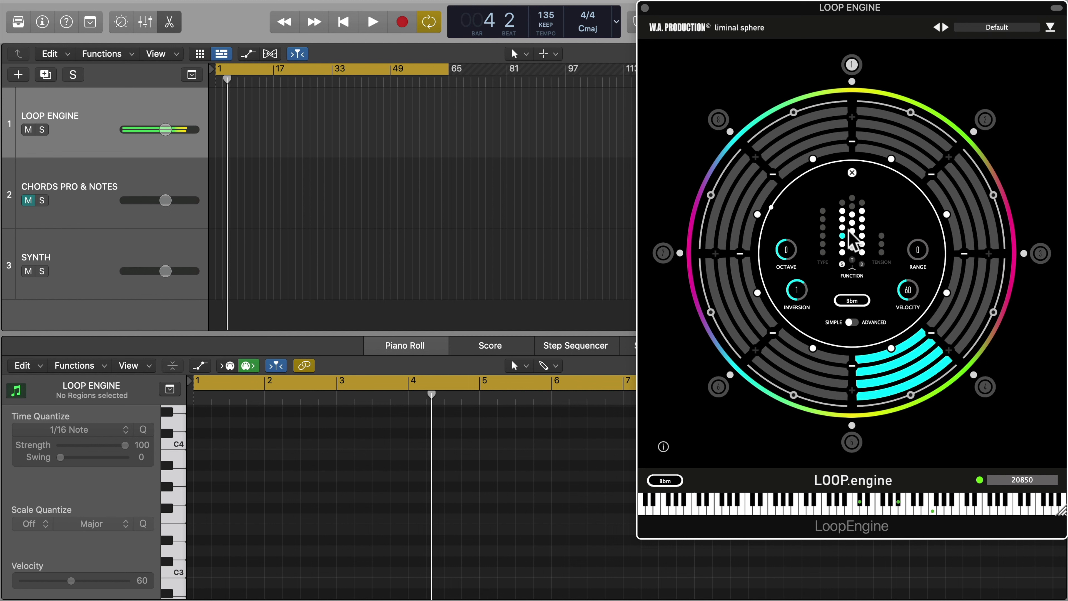
pyautogui.click(852, 231)
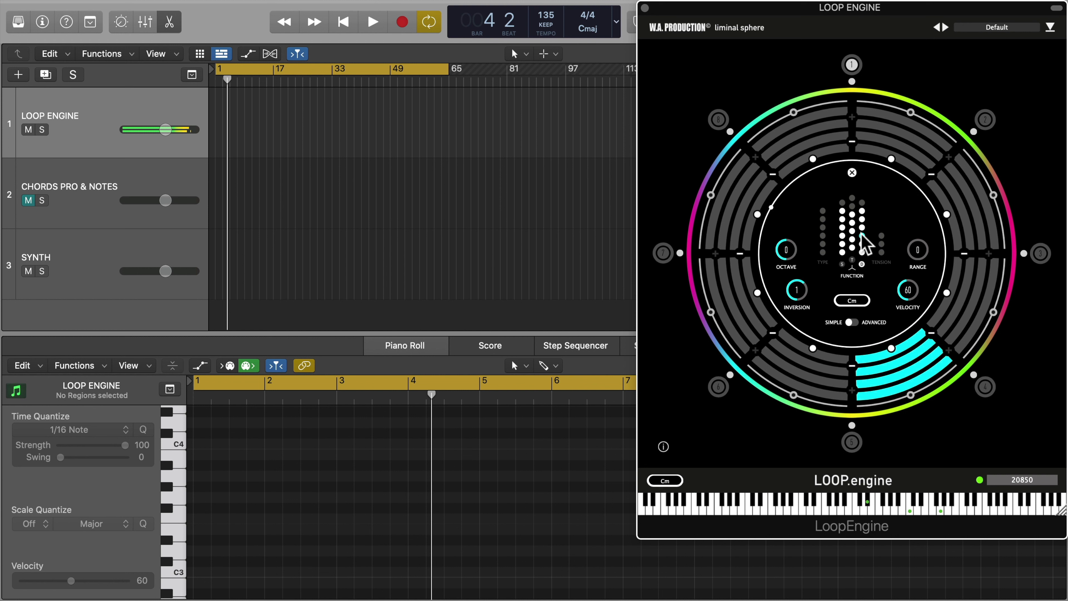
# Audition the E and Bb functions for the cyan chord, and choose the C function
pyautogui.click(841, 210)
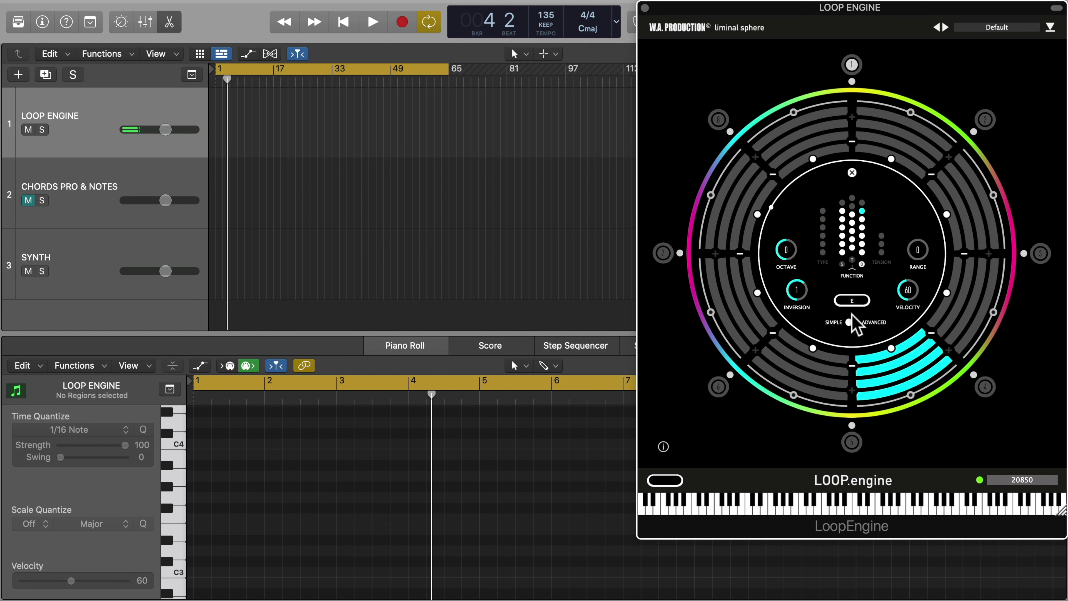
pyautogui.click(852, 247)
pyautogui.click(842, 252)
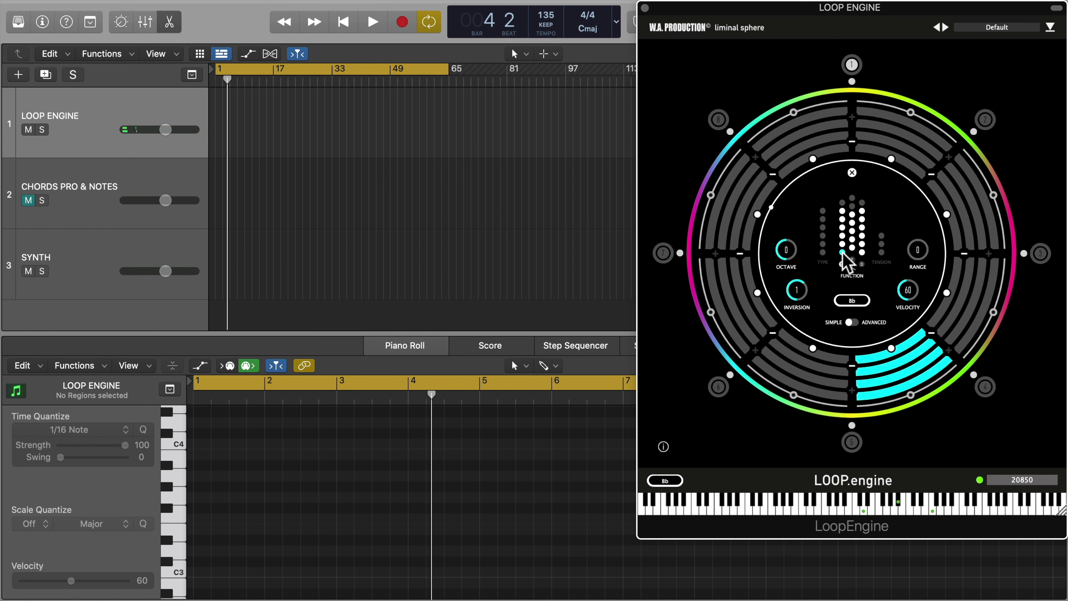
pyautogui.click(862, 253)
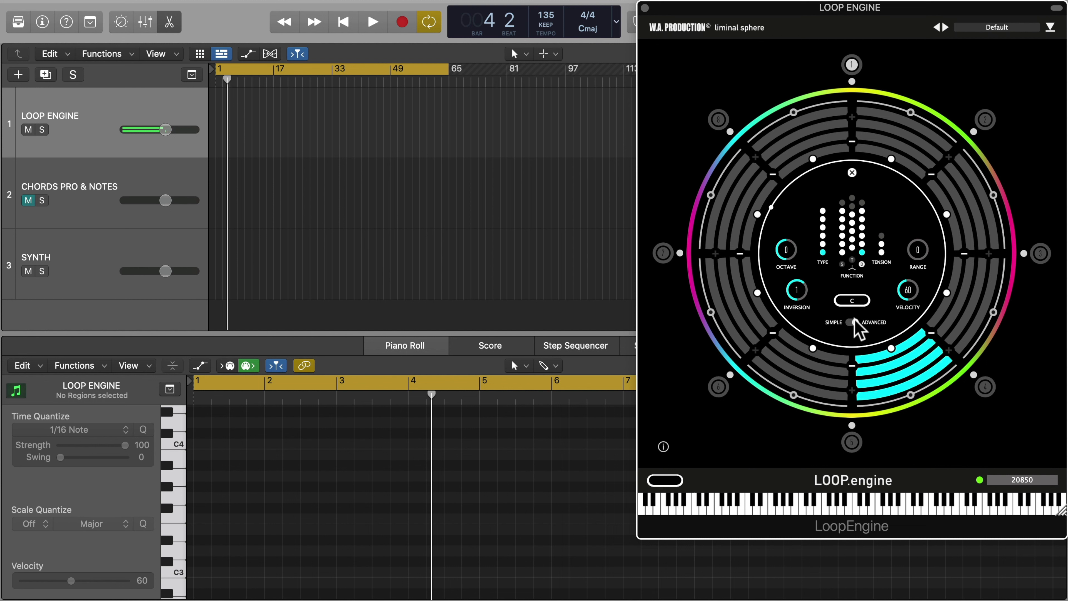
# Try Advanced-mode types and tensions on the cyan chord, including C7, Csus27, Csus47 and Am9, settle on Asus27, and close its settings
pyautogui.click(881, 253)
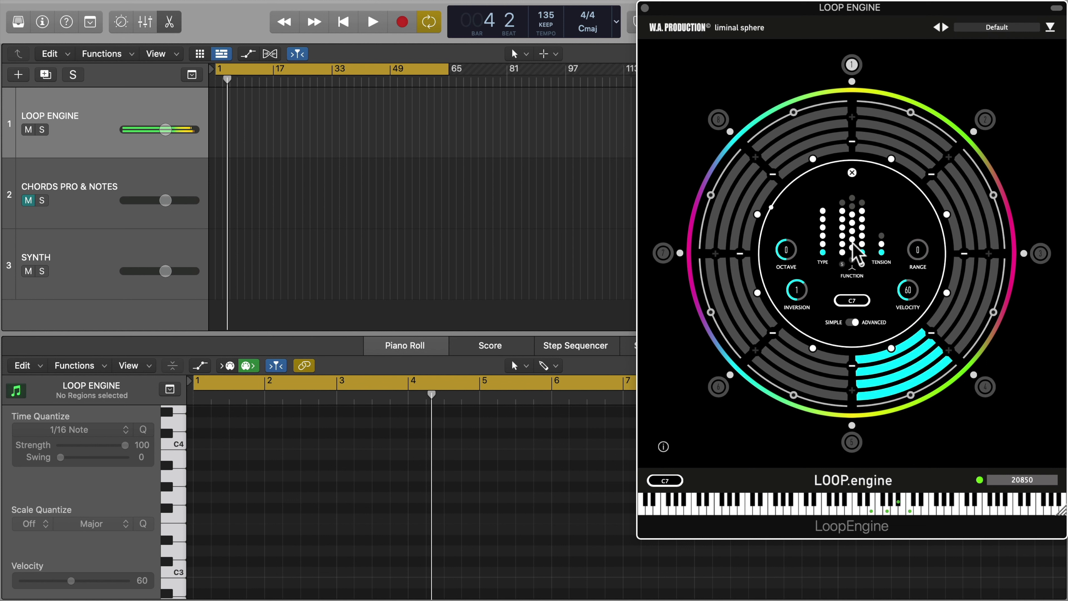
pyautogui.click(822, 227)
pyautogui.click(822, 218)
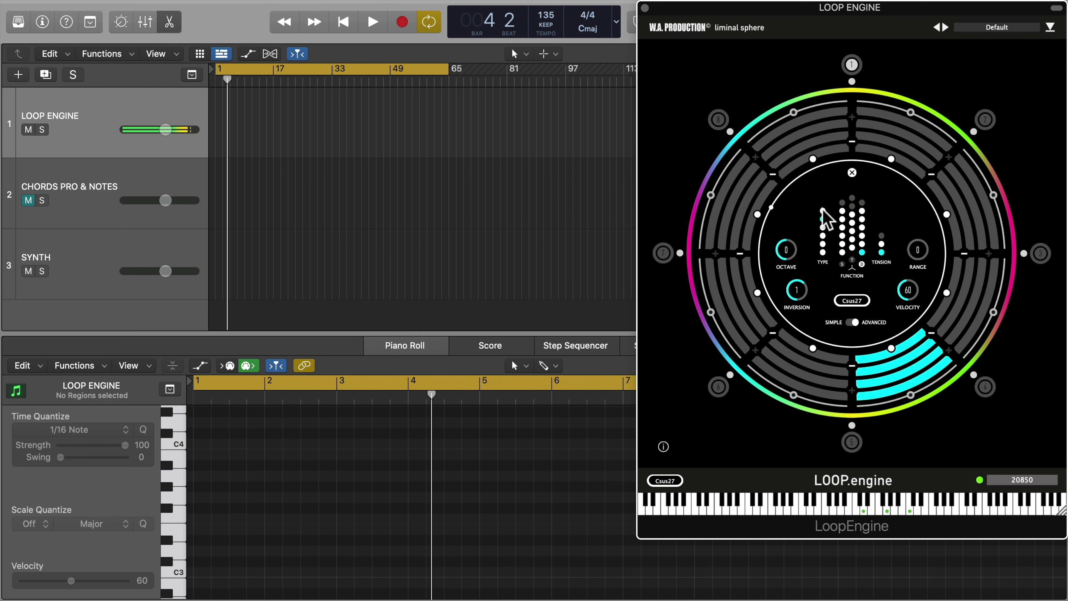
pyautogui.click(823, 252)
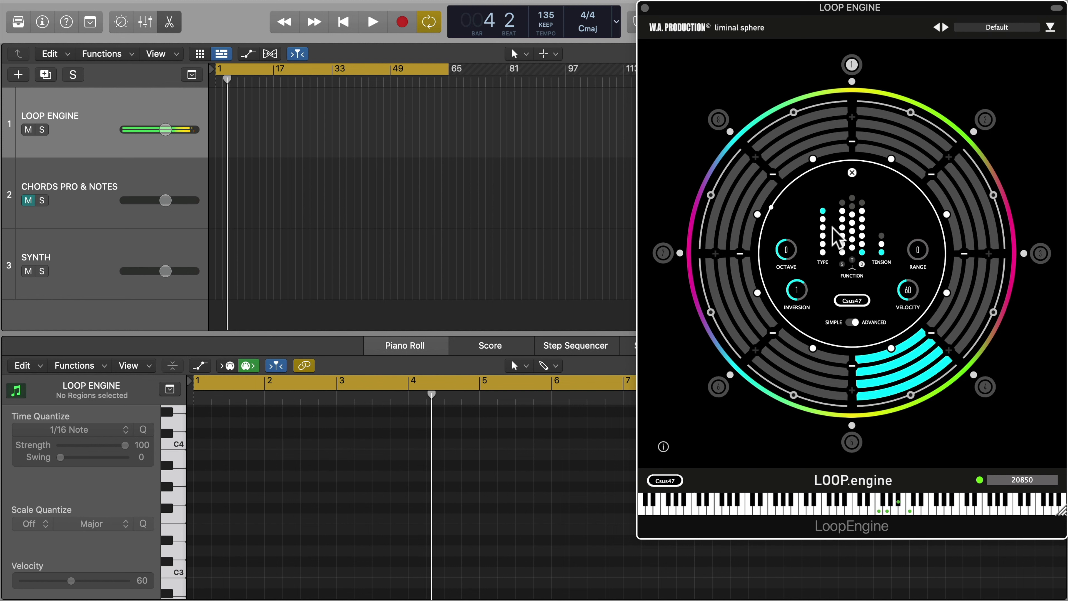
pyautogui.click(852, 231)
pyautogui.click(882, 244)
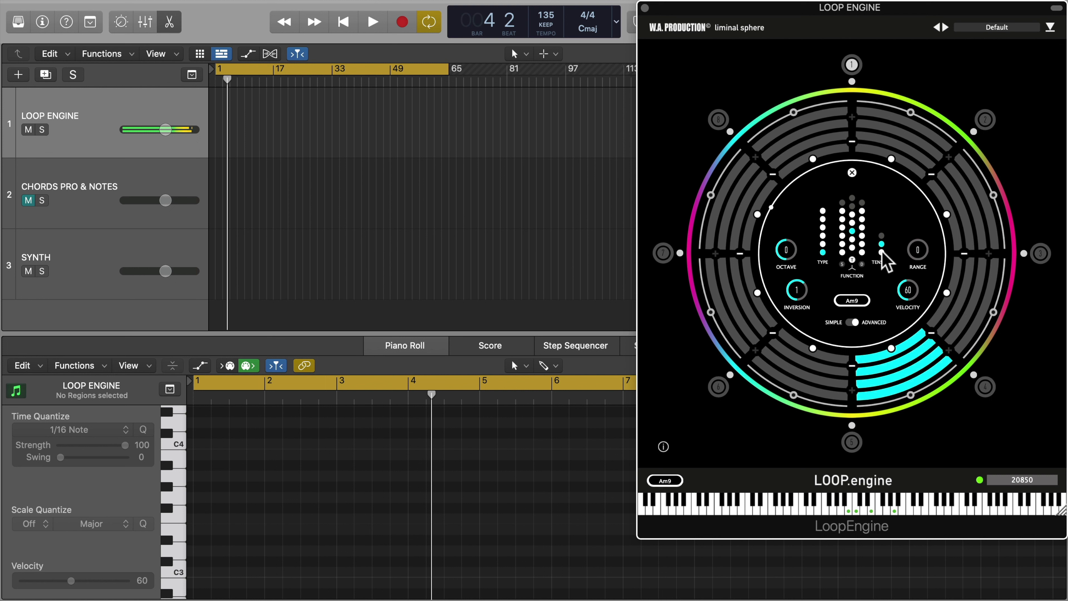
pyautogui.click(823, 227)
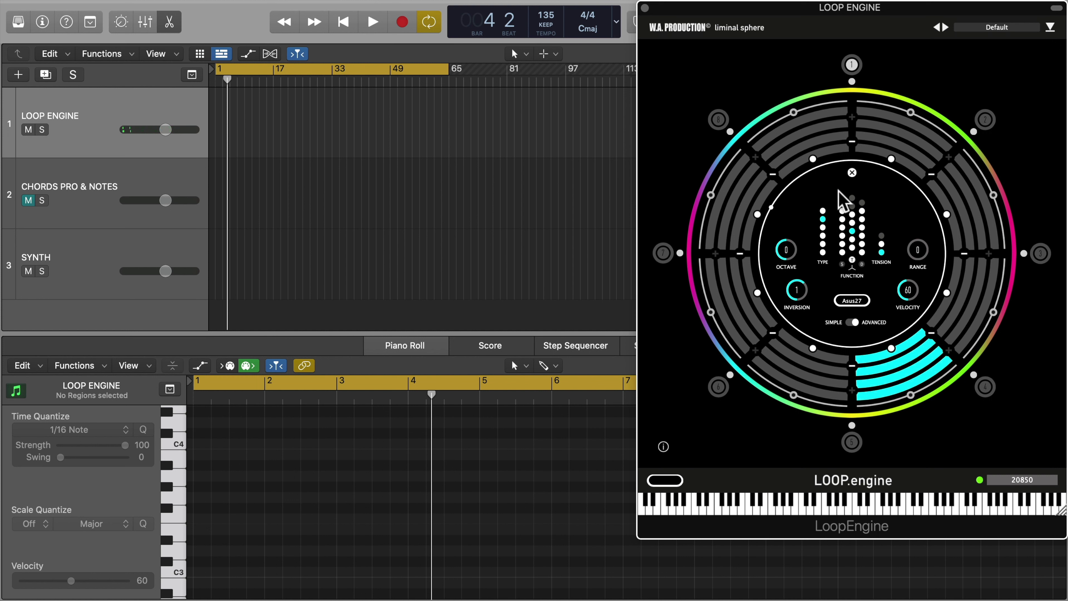
pyautogui.click(851, 173)
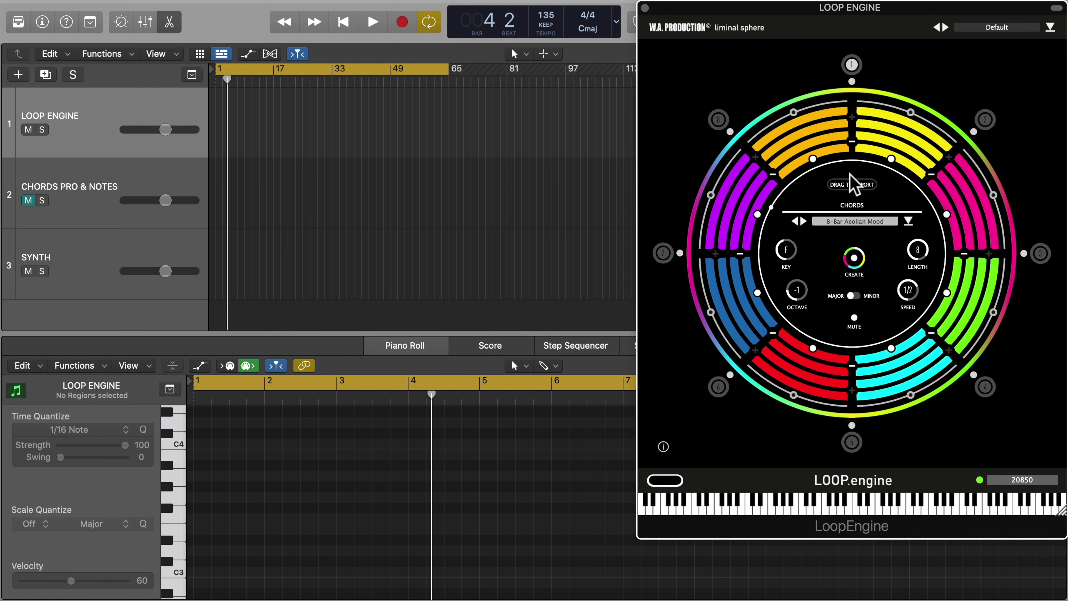
# Open the first voice's sequence, play it briefly, and compare its Chords and Notes modes, ending on Notes
pyautogui.click(852, 82)
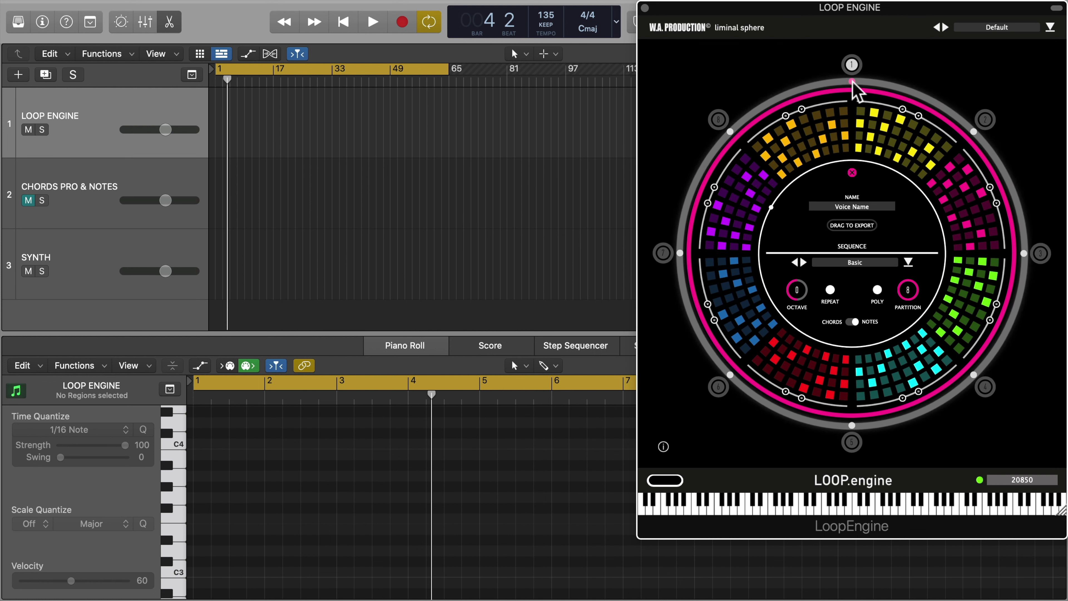
pyautogui.press('space')
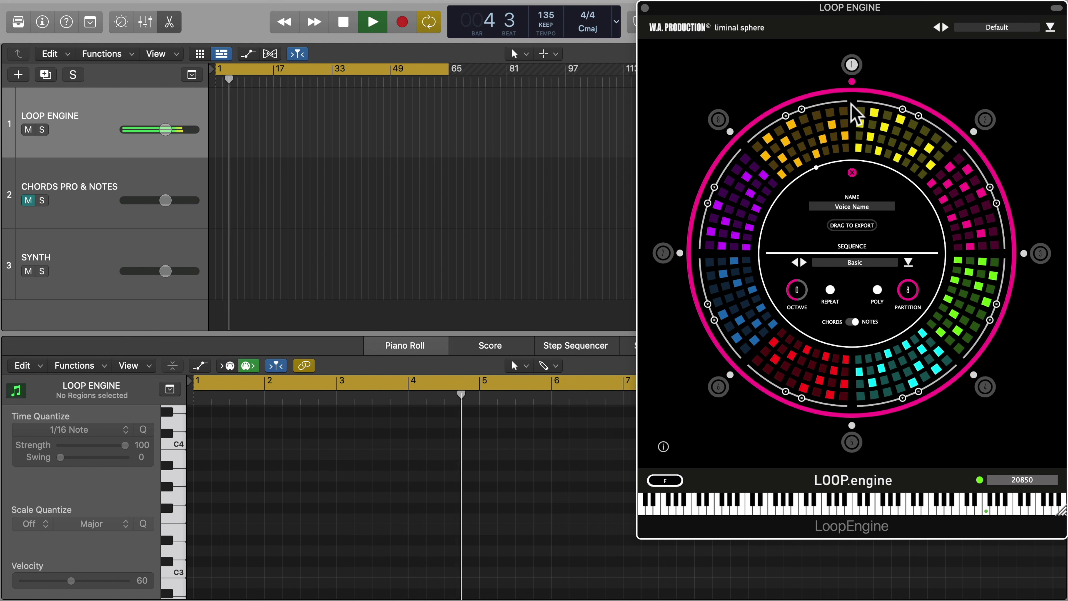
pyautogui.press('space')
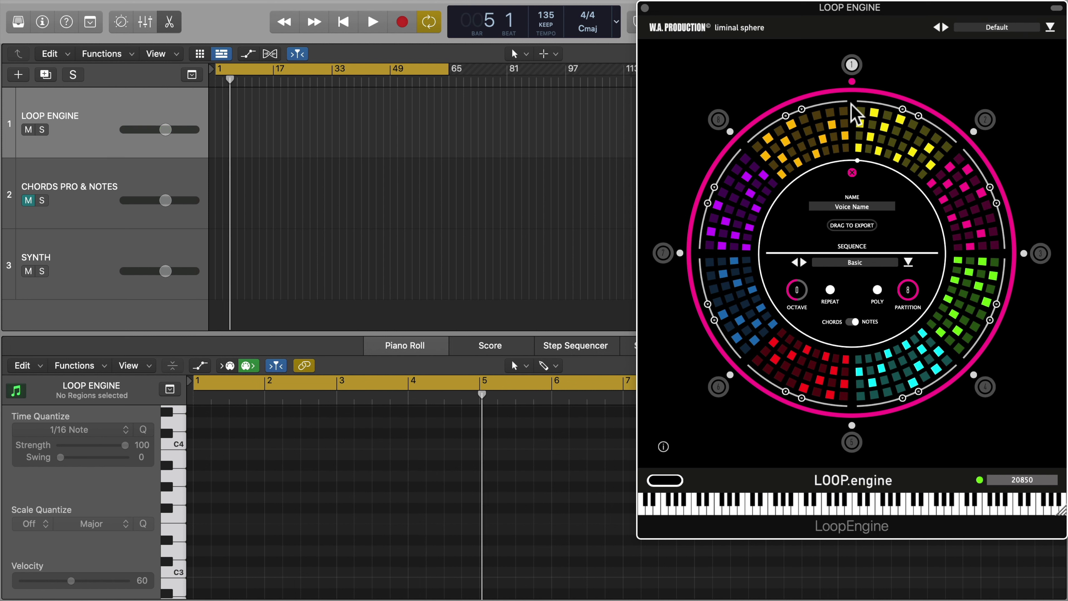
pyautogui.click(852, 322)
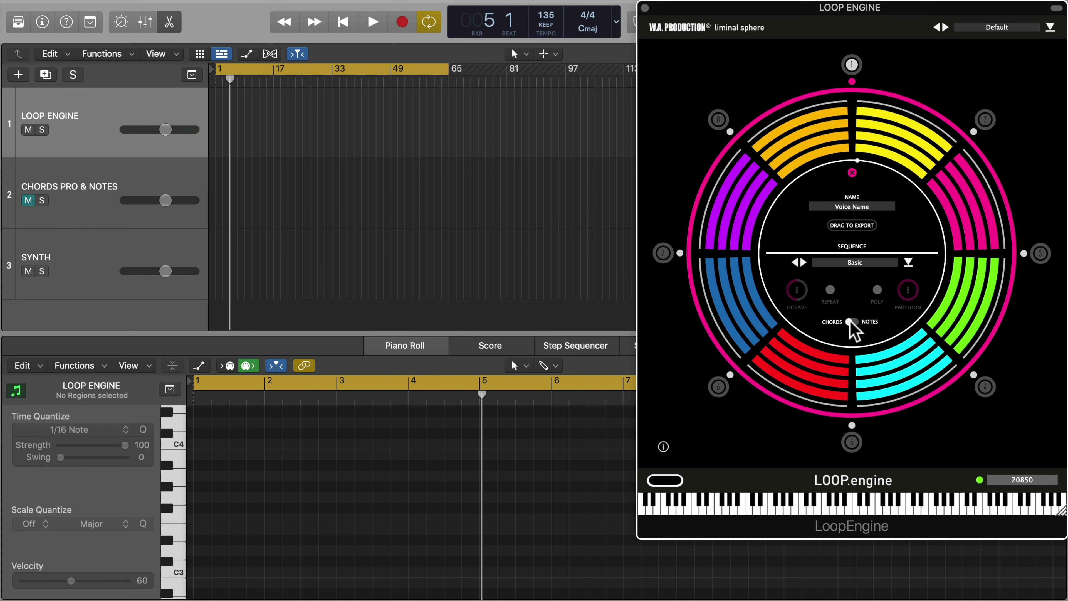
pyautogui.click(852, 323)
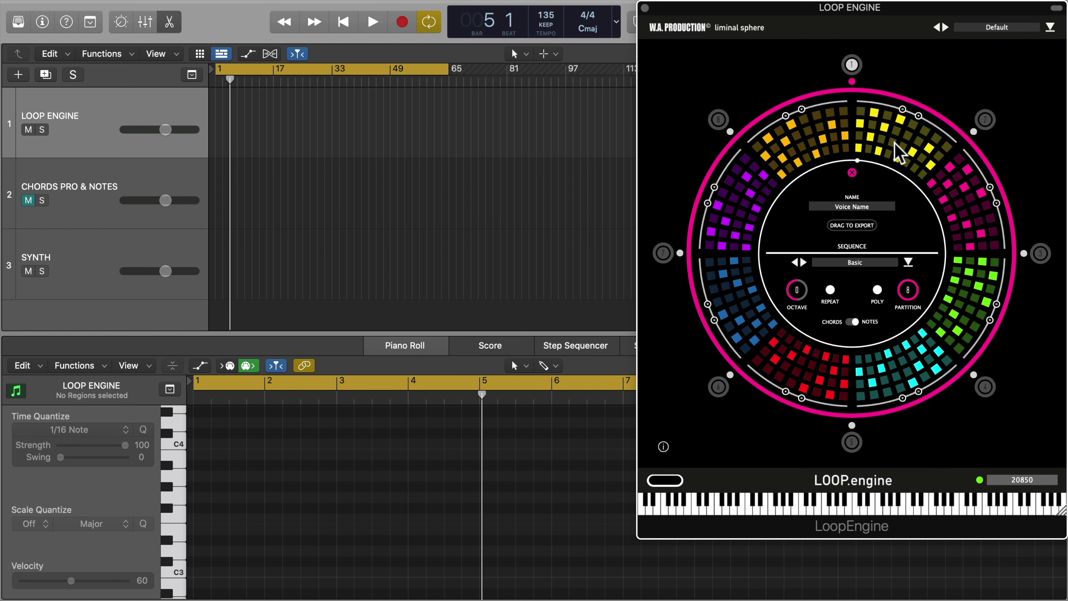
# Edit the note blocks of the first voice's sequence in the yellow through cyan chord segments and play the result
pyautogui.click(861, 135)
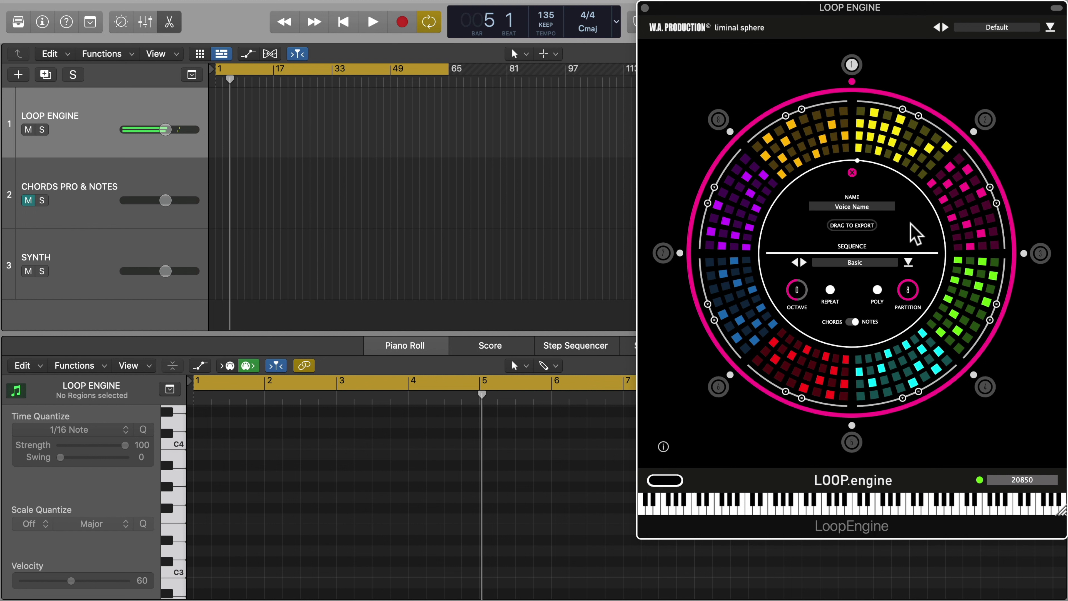
pyautogui.press('space')
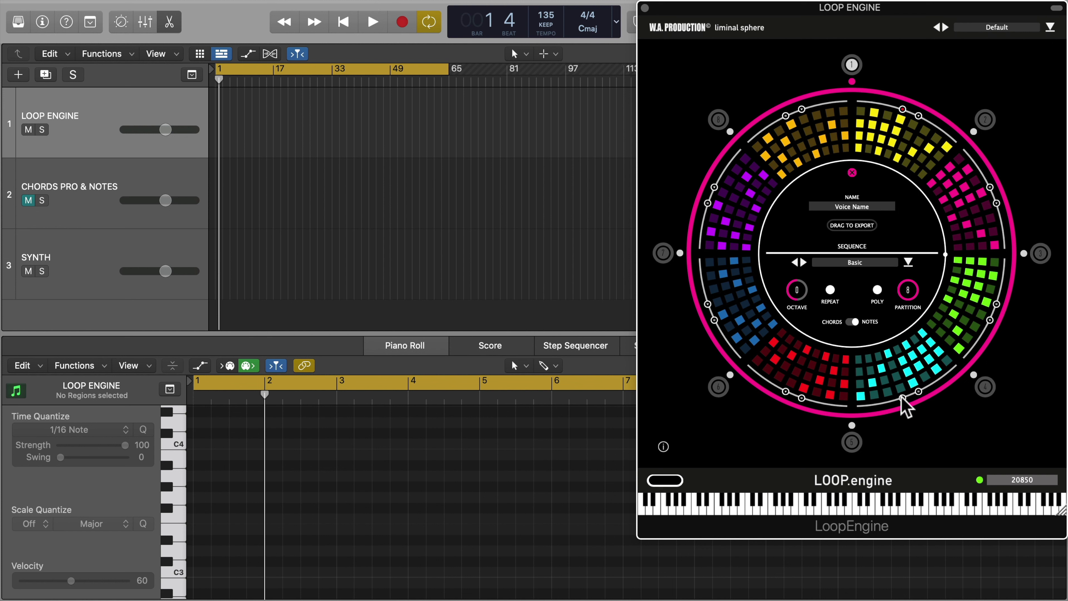
pyautogui.press('space')
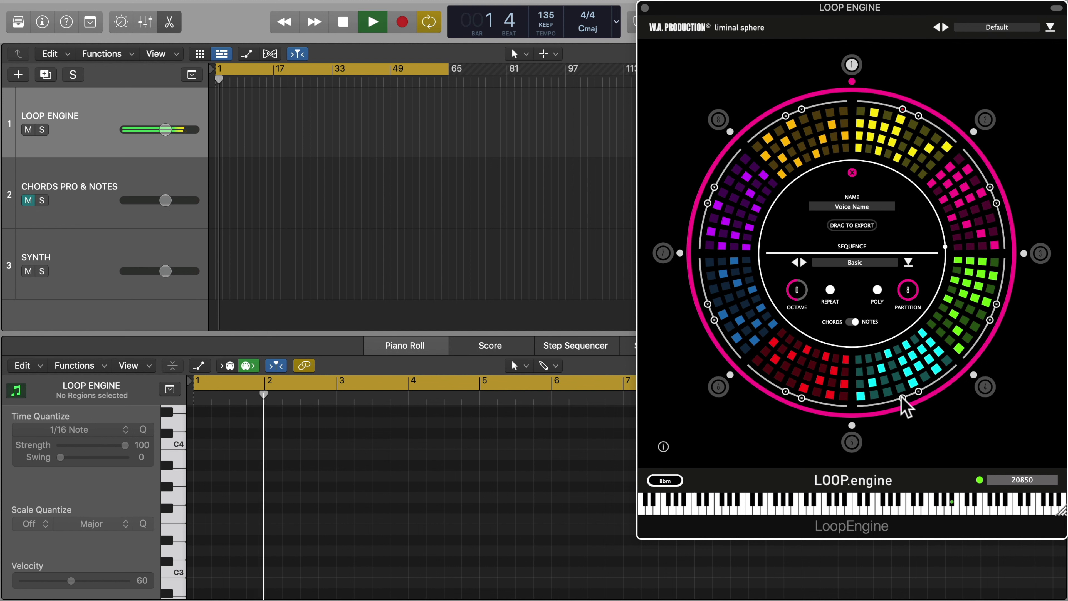
pyautogui.press('space')
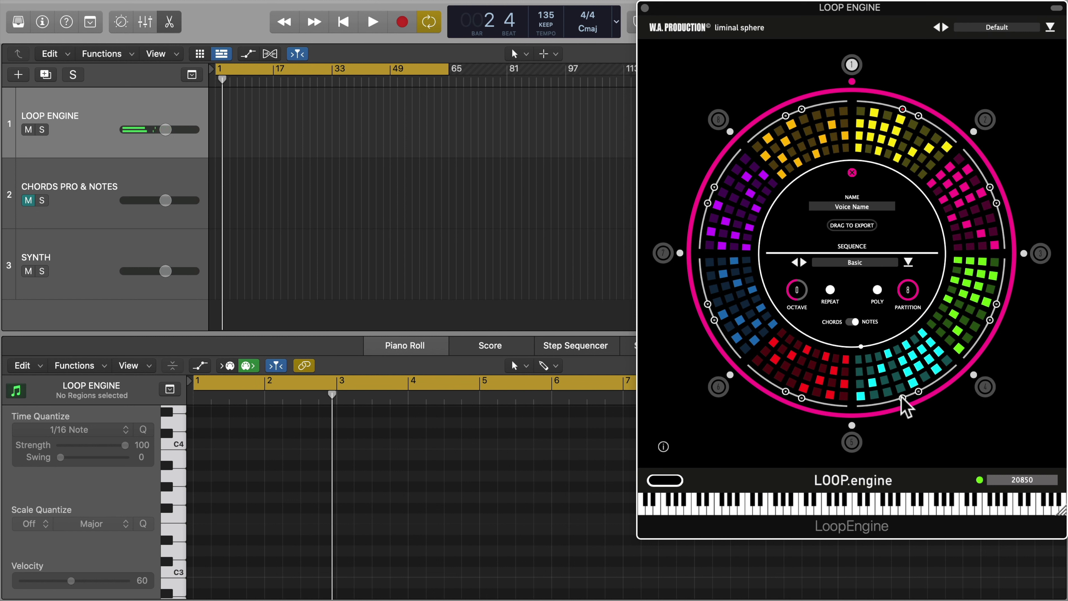
# Turn on Repeat, redraw the note pattern in the yellow chord segment, and play the repeated sequence
pyautogui.moveTo(865, 132)
pyautogui.mouseDown()
pyautogui.moveTo(872, 110)
pyautogui.moveTo(881, 145)
pyautogui.moveTo(901, 133)
pyautogui.moveTo(927, 176)
pyautogui.moveTo(944, 145)
pyautogui.mouseUp()
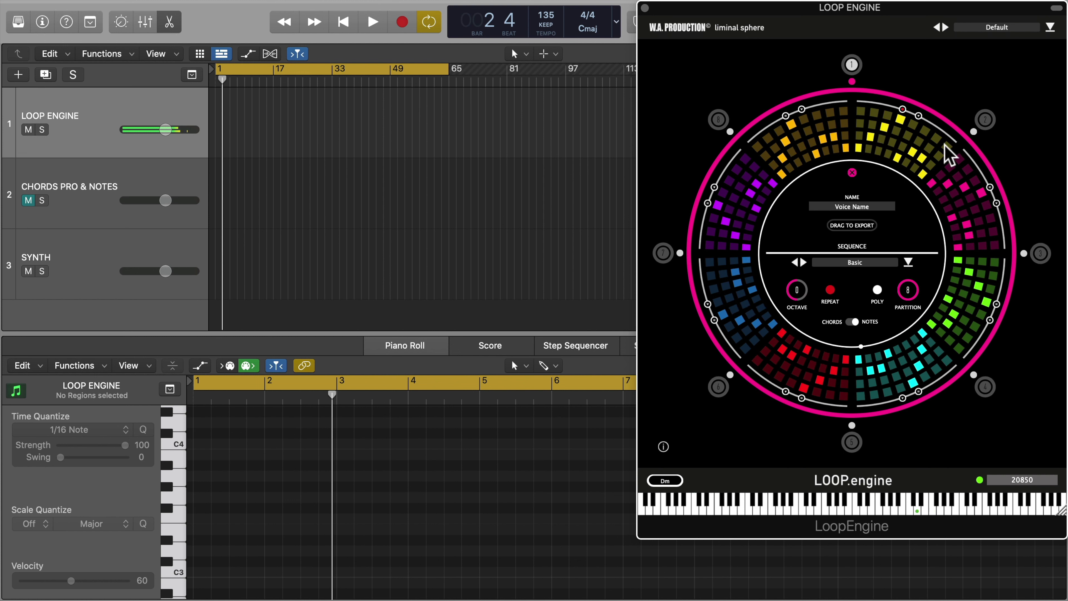
pyautogui.press('space')
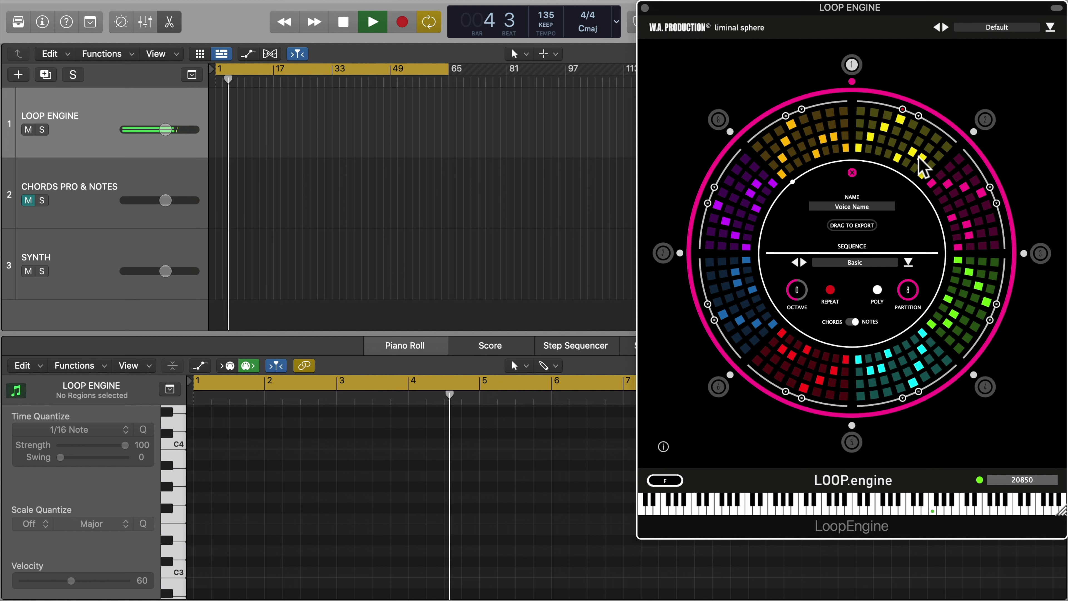
pyautogui.press('space')
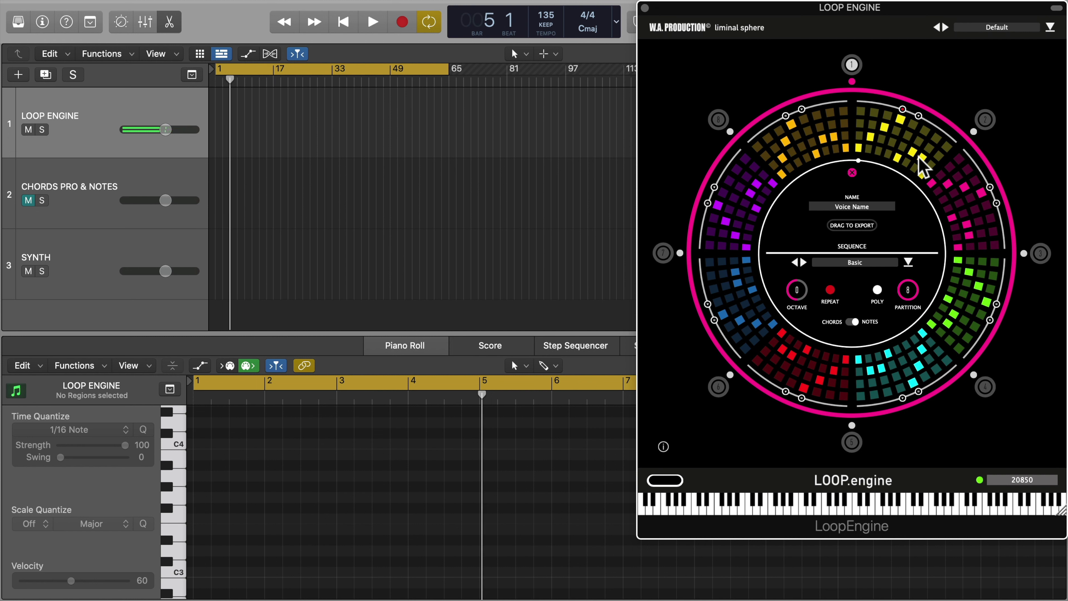
# Try the voice's partition control, leaving it at 8, set the octave to -1, and play the sequence
pyautogui.moveTo(912, 292); pyautogui.dragTo(915, 242)
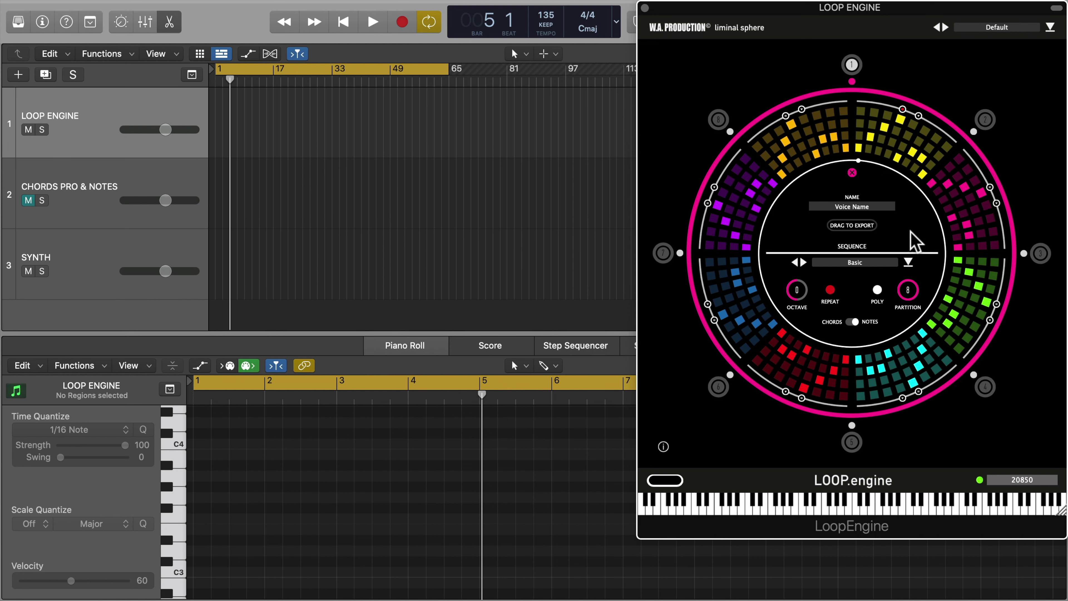
pyautogui.moveTo(797, 299); pyautogui.dragTo(789, 251)
pyautogui.press('space')
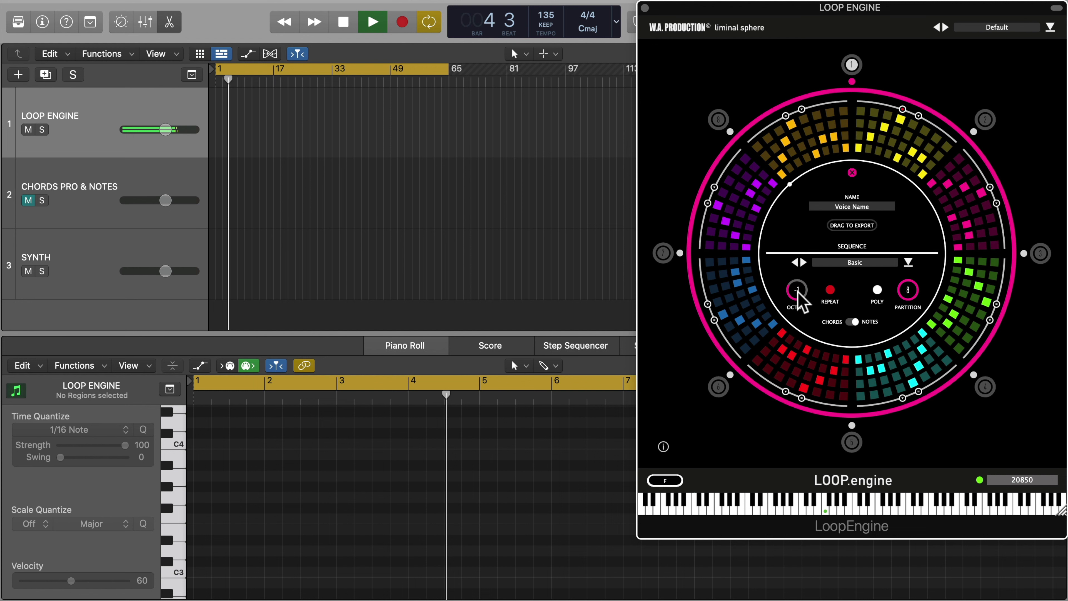
pyautogui.press('space')
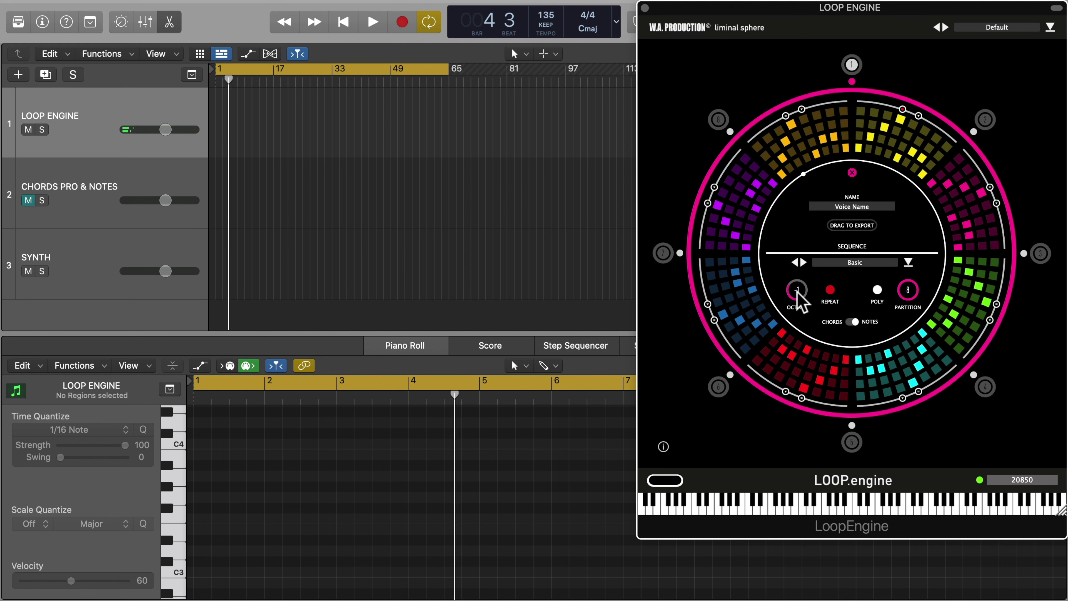
# Turn on Poly, try different sequence end points, shorten the loop to the first three steps, and play it
pyautogui.click(878, 291)
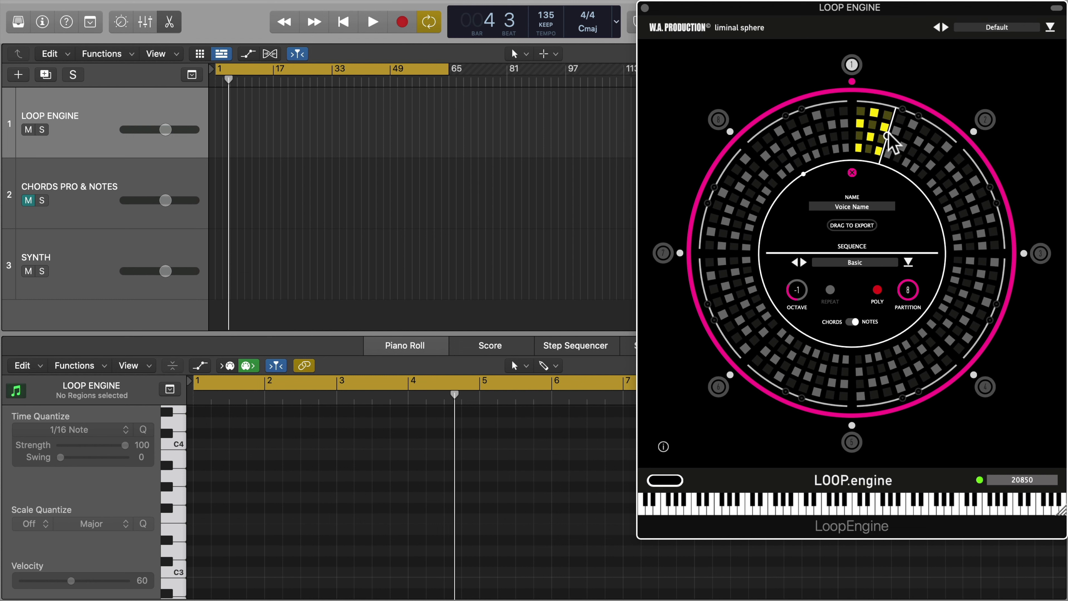
pyautogui.moveTo(888, 136); pyautogui.dragTo(958, 233)
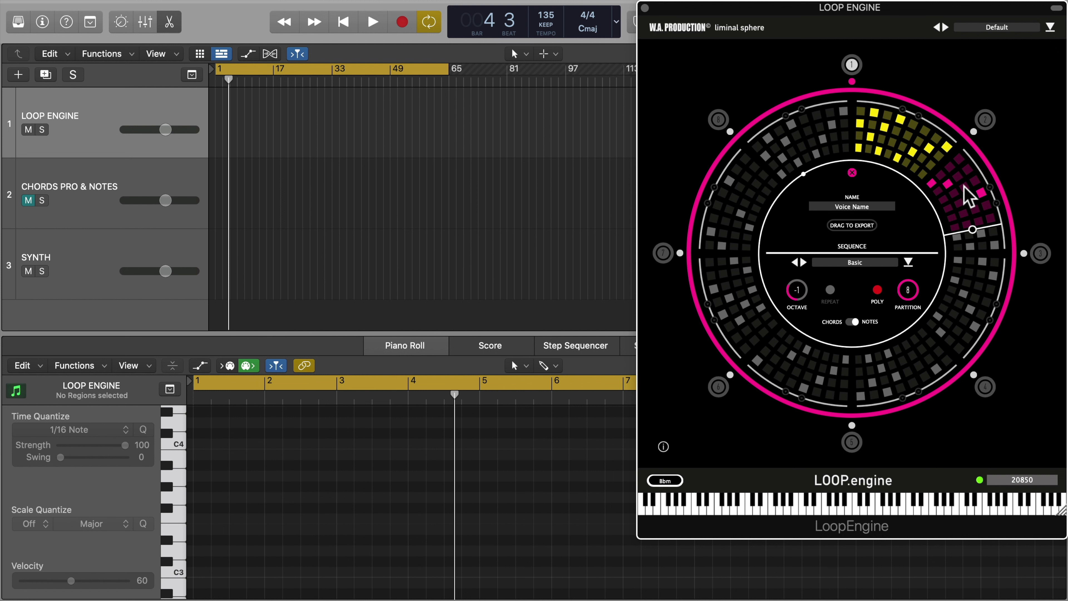
pyautogui.moveTo(972, 229); pyautogui.dragTo(896, 137)
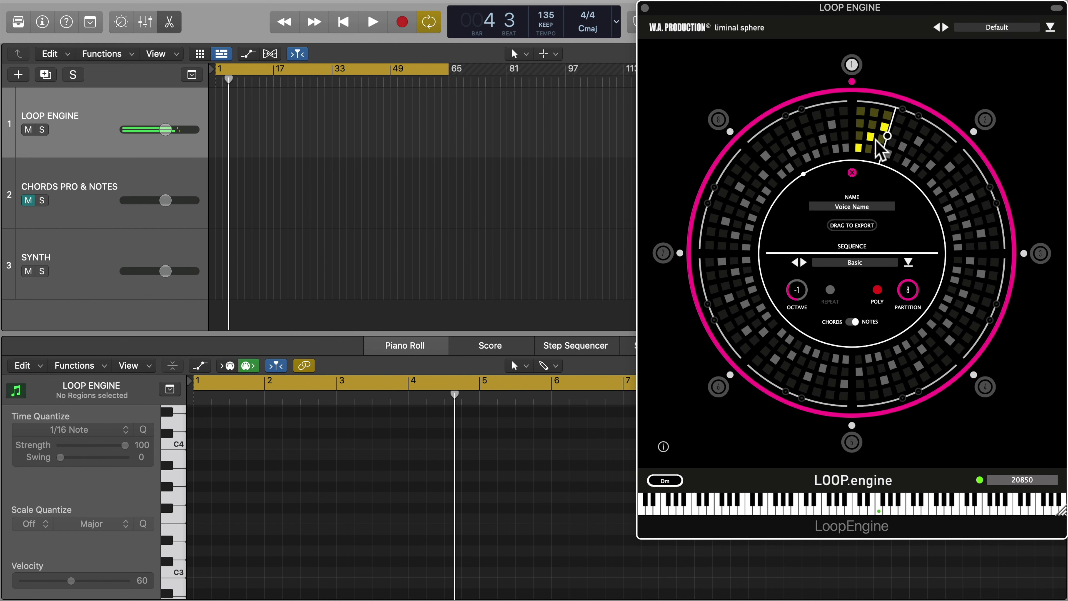
pyautogui.press('space')
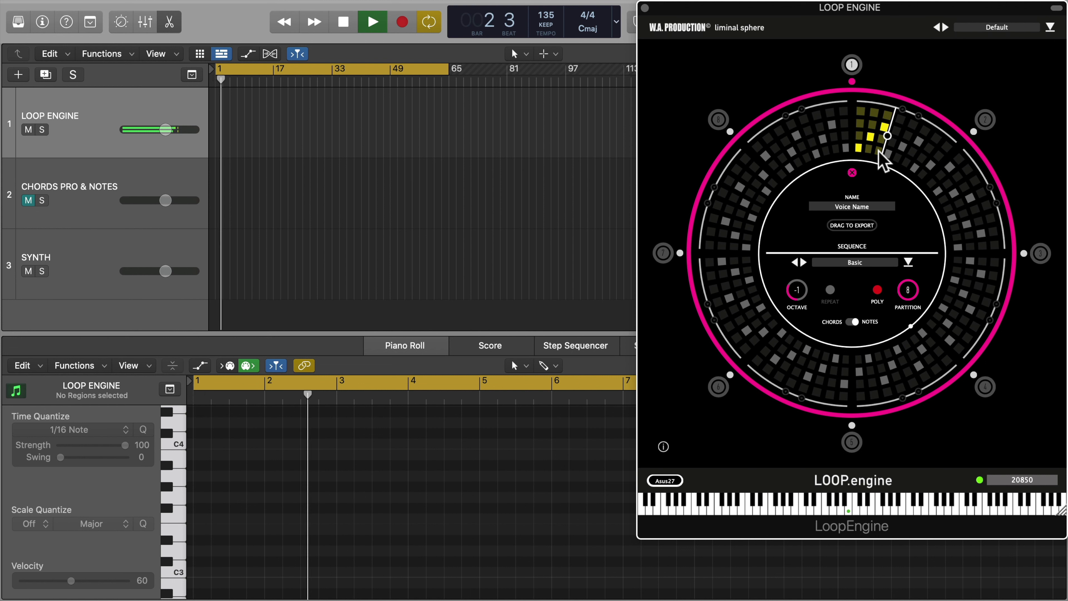
pyautogui.press('space')
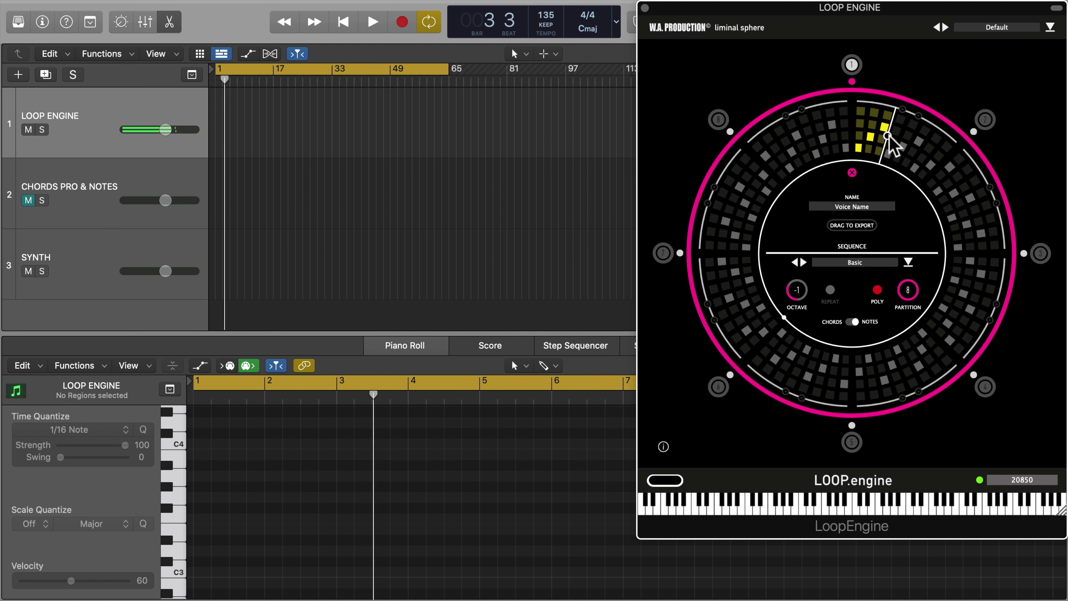
# Extend the Poly loop to seven steps, redraw the notes of its last three steps as a descending line, and play it
pyautogui.moveTo(879, 154); pyautogui.dragTo(918, 166)
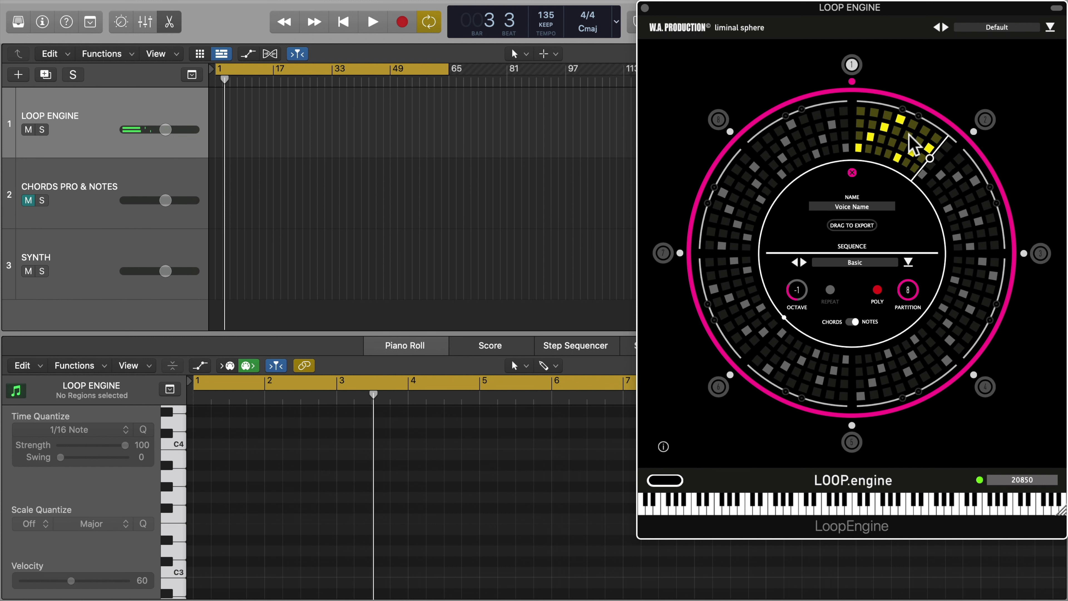
pyautogui.click(908, 134)
pyautogui.click(913, 166)
pyautogui.click(927, 149)
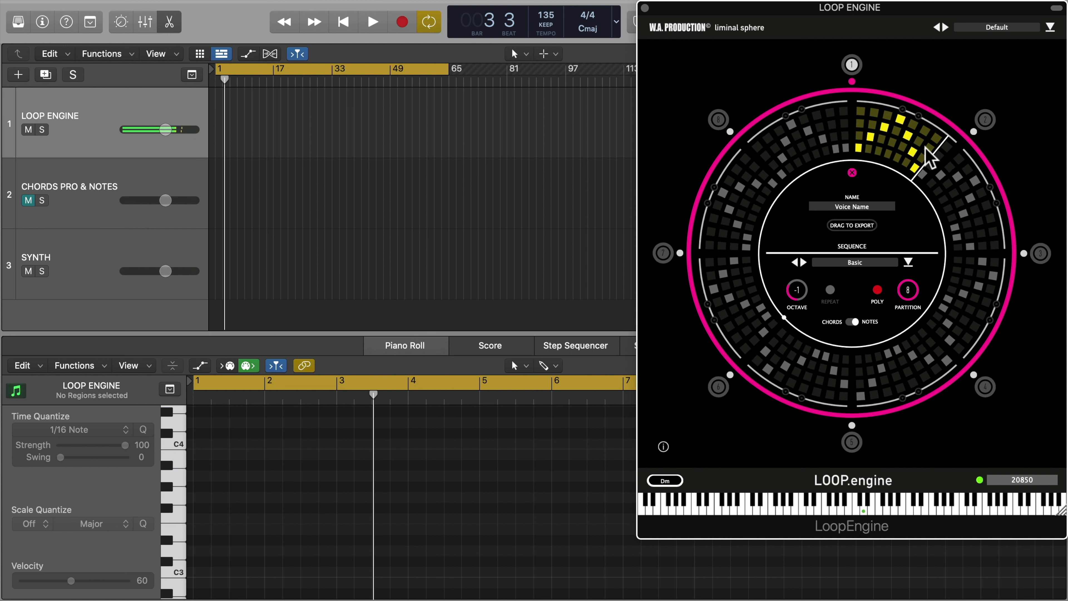
pyautogui.press('space')
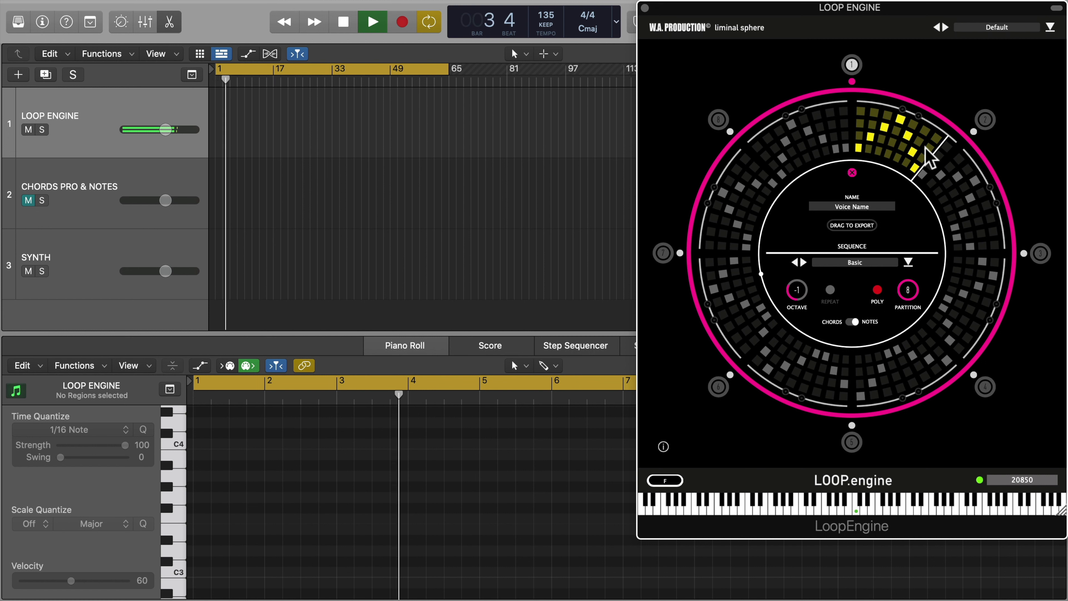
pyautogui.press('space')
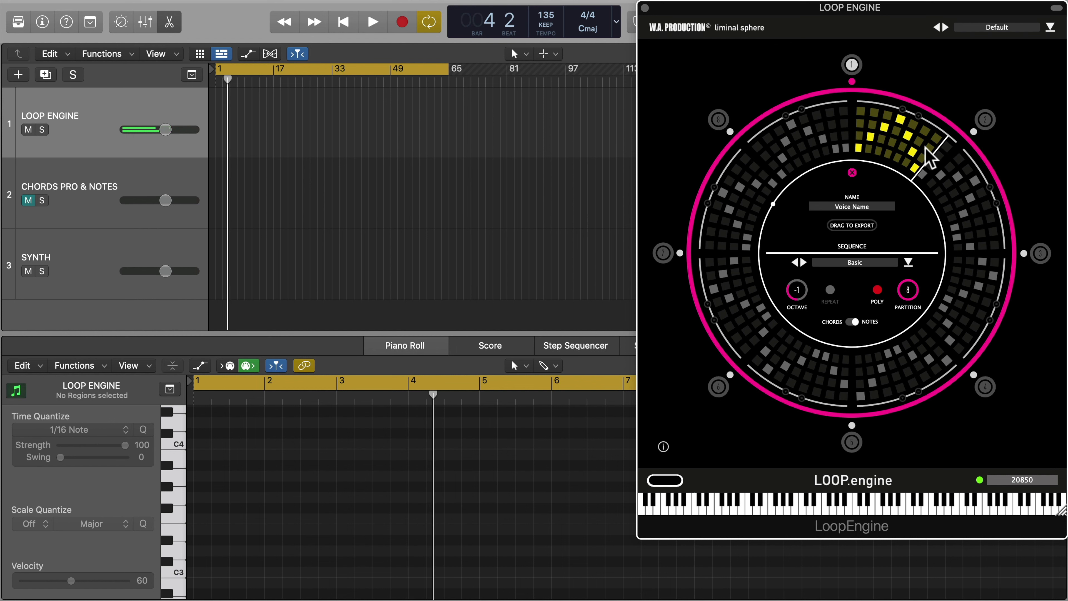
# Turn off Poly, load the En Trance sequence preset for the first voice, and play it
pyautogui.click(878, 289)
pyautogui.click(858, 262)
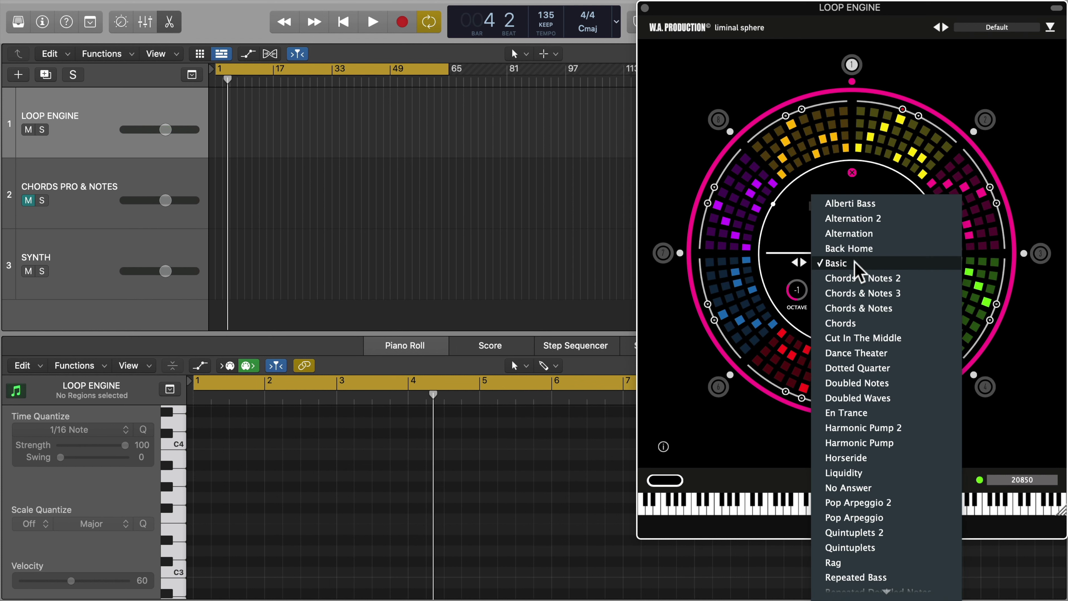
pyautogui.click(855, 407)
pyautogui.press('space')
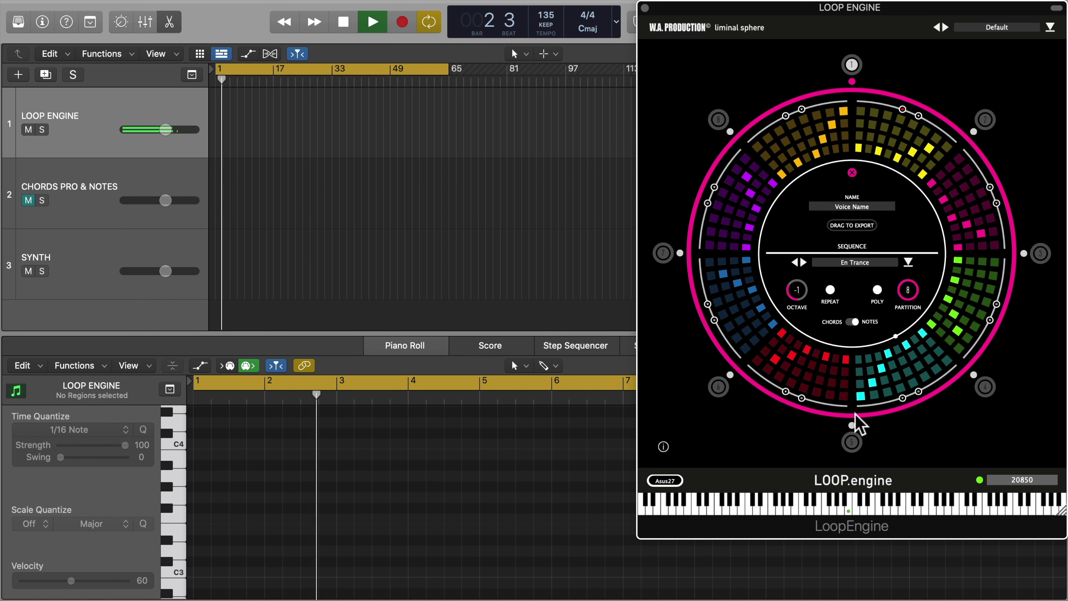
# Stop playback, load the Repeated Doubled Notes sequence preset for the first voice, and play it
pyautogui.press('space')
pyautogui.click(863, 265)
pyautogui.click(871, 440)
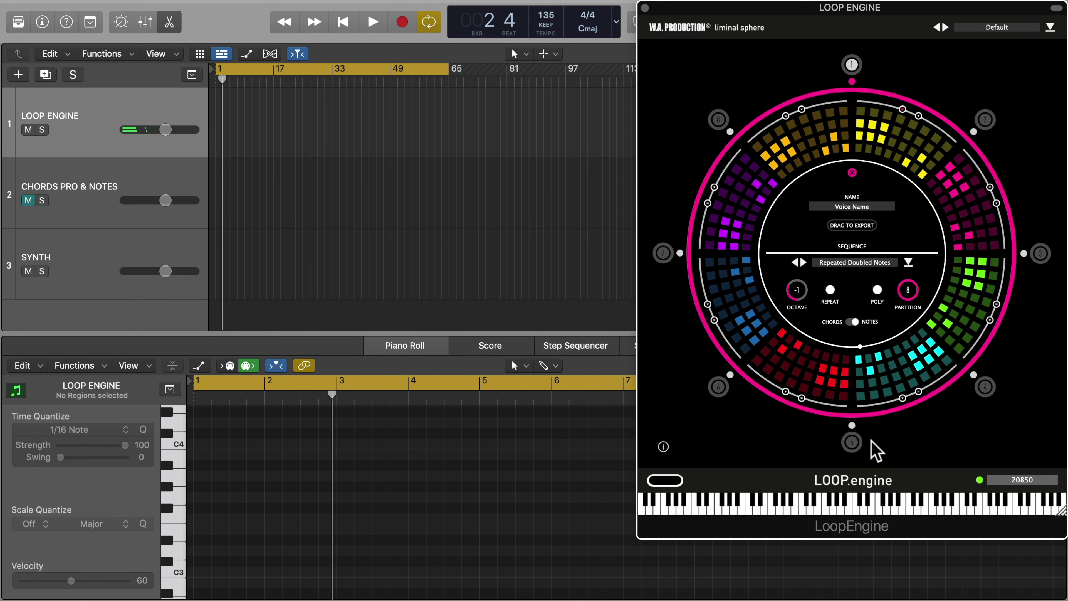
pyautogui.press('space')
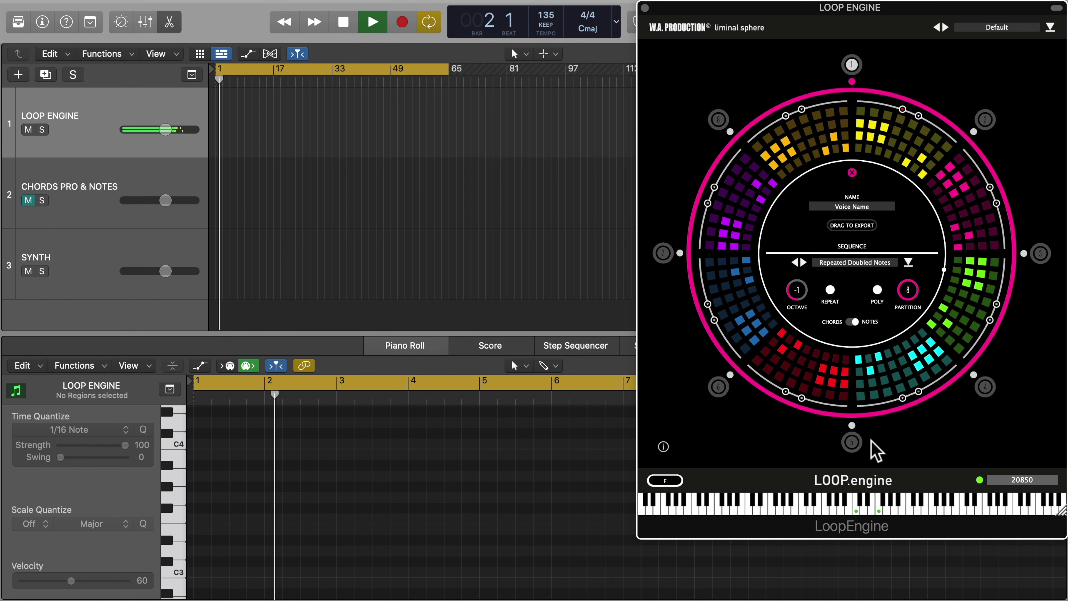
pyautogui.press('space')
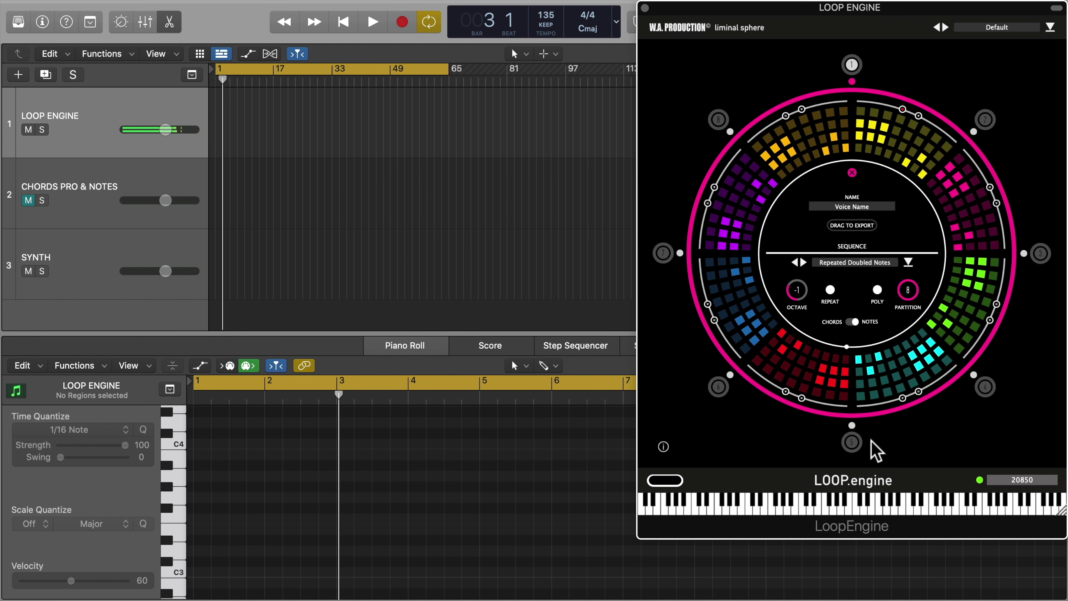
# Open the prompt for saving the voice's sequence as a preset and close it without saving
pyautogui.click(909, 262)
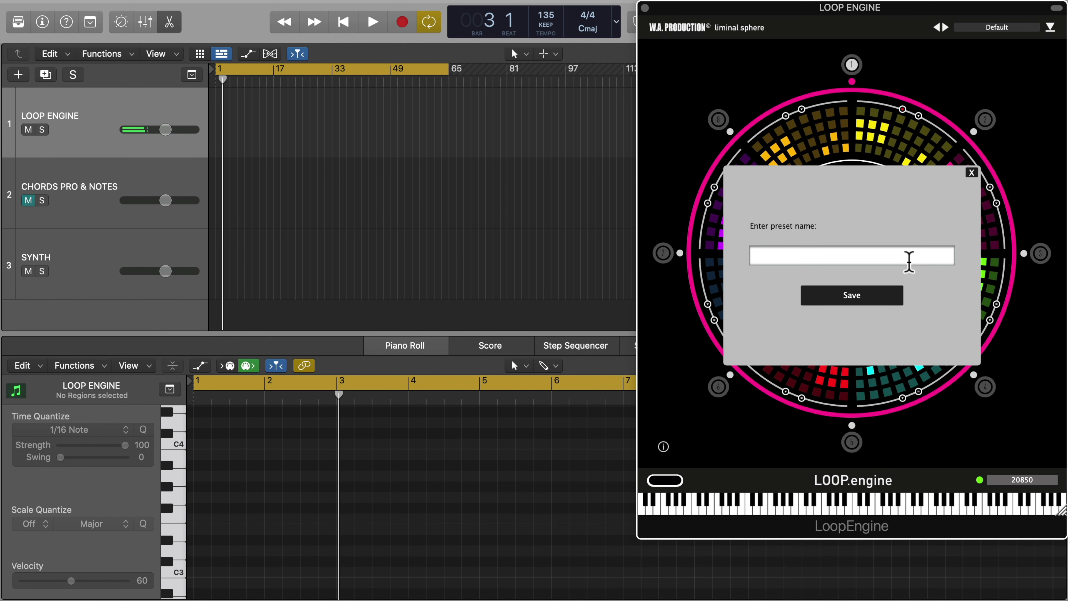
pyautogui.click(971, 172)
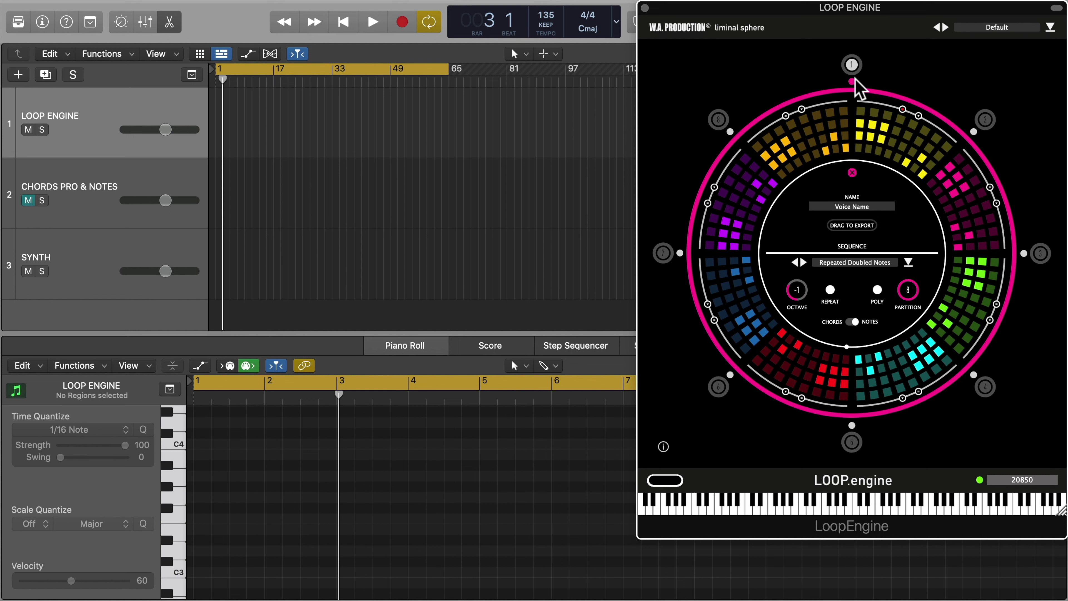
# Load the Chords & Notes 3 preset for the second voice, set octave 1 and partition 6, and add notes to the yellow chord's pattern
pyautogui.click(973, 131)
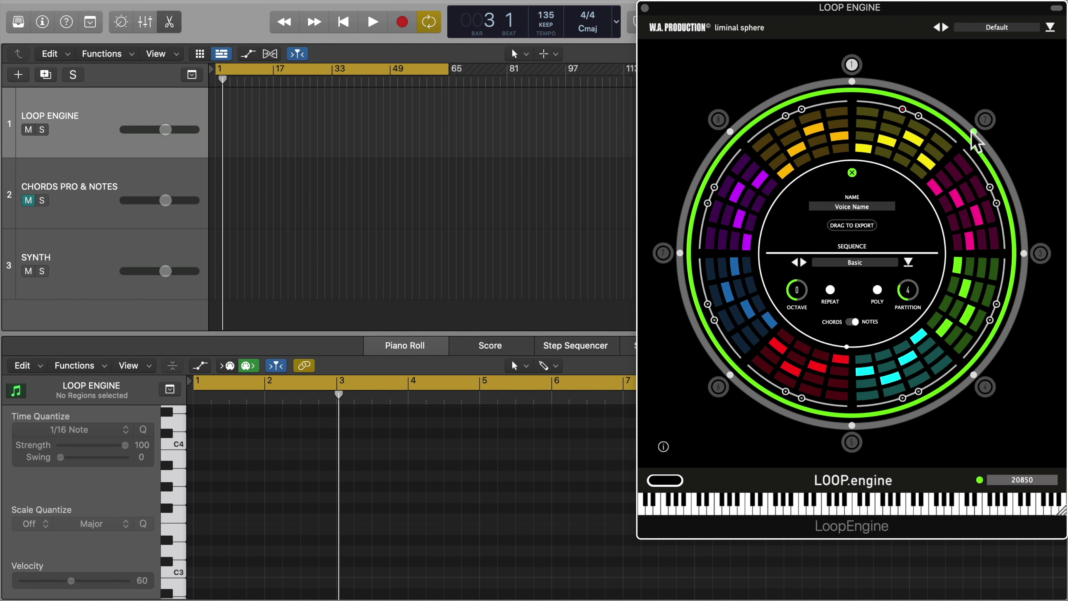
pyautogui.click(860, 262)
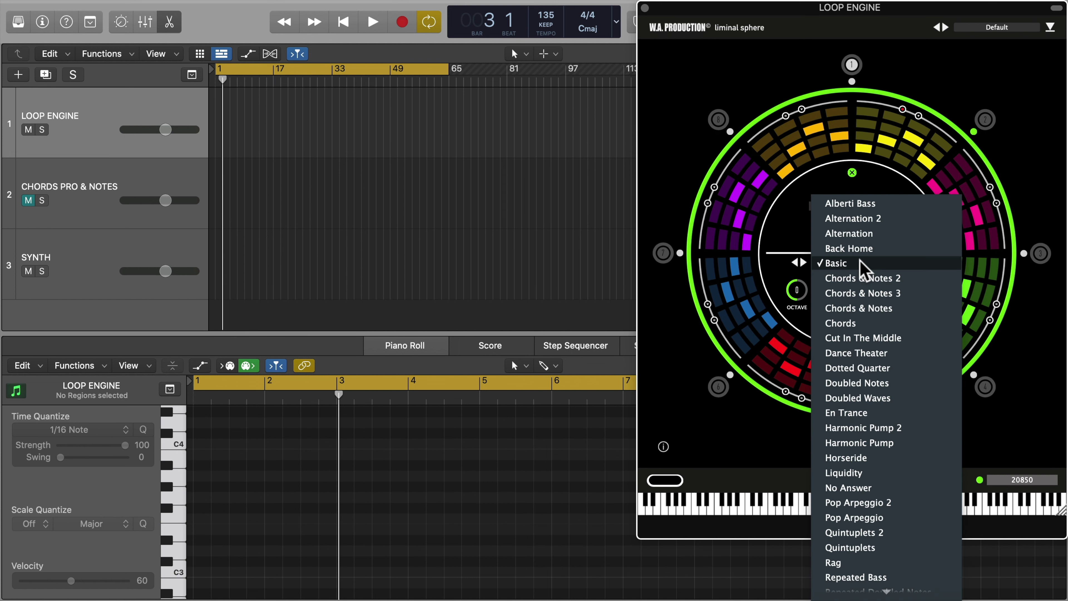
pyautogui.click(860, 293)
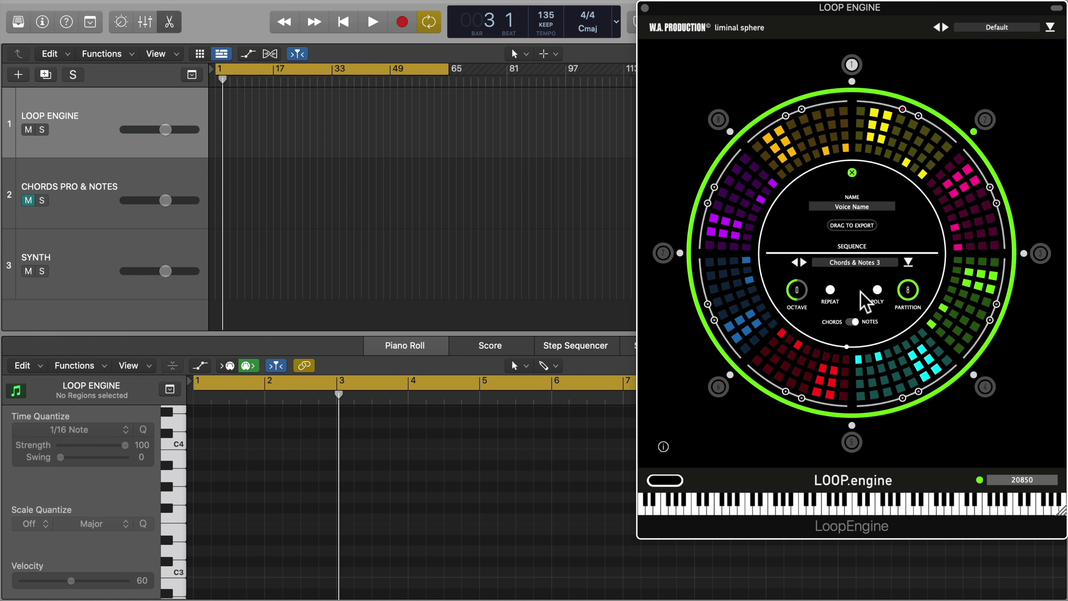
pyautogui.moveTo(803, 290); pyautogui.dragTo(804, 271)
pyautogui.moveTo(898, 297); pyautogui.dragTo(906, 360)
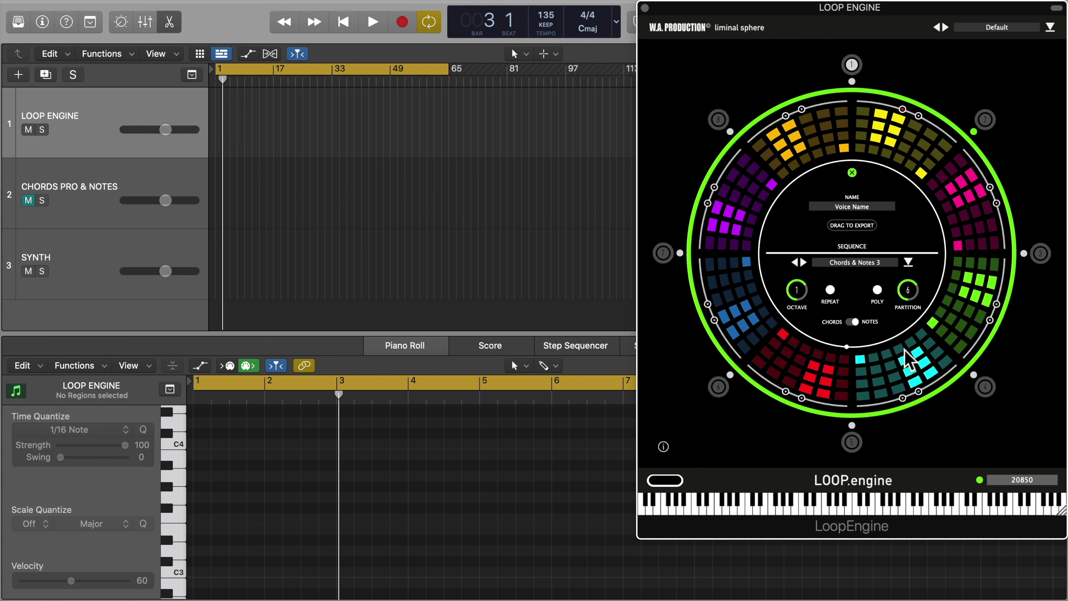
pyautogui.click(915, 160)
pyautogui.click(929, 135)
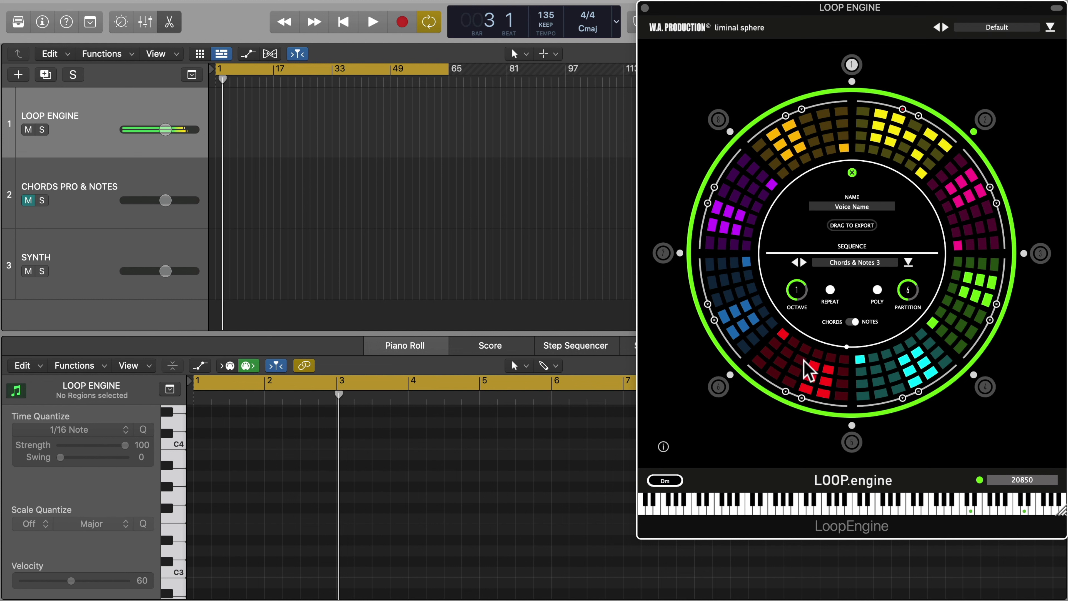
# Set the second voice's octave to -1, play it, and switch the voice from notes to chords
pyautogui.moveTo(796, 290); pyautogui.dragTo(808, 363)
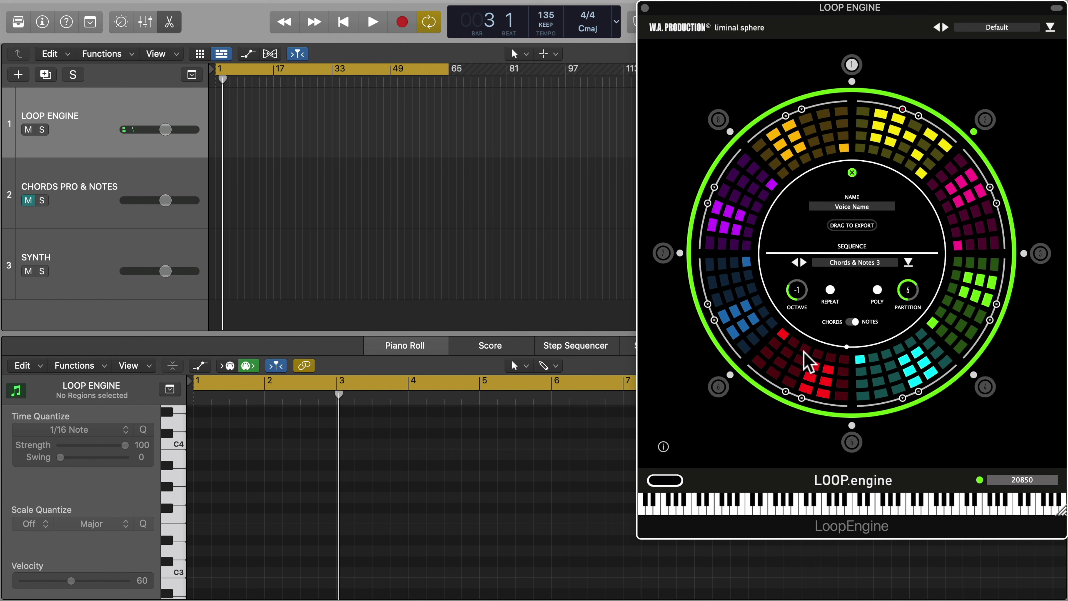
pyautogui.press('space')
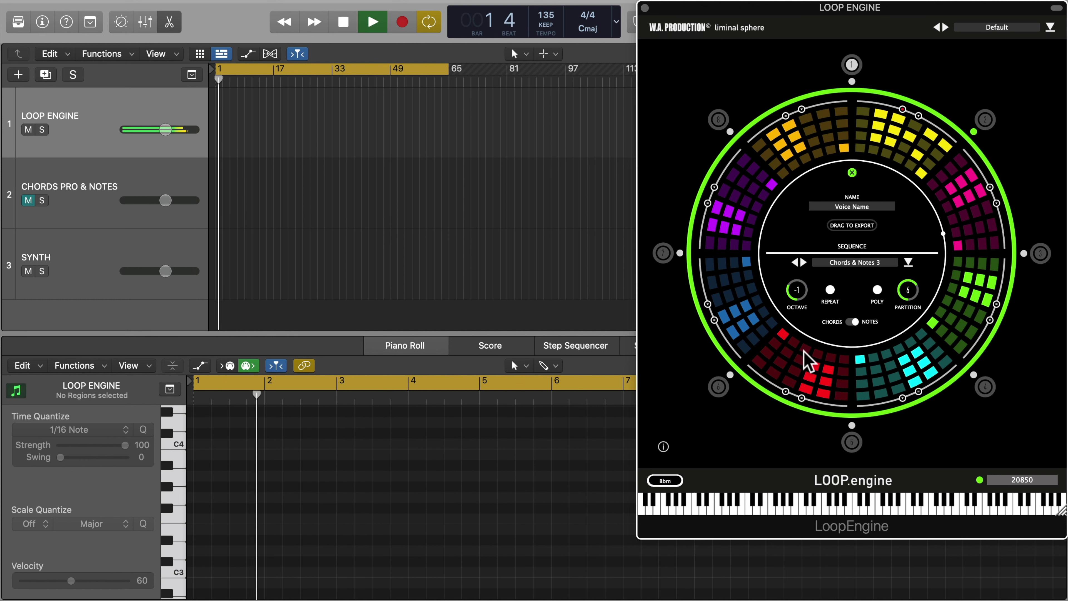
pyautogui.click(853, 323)
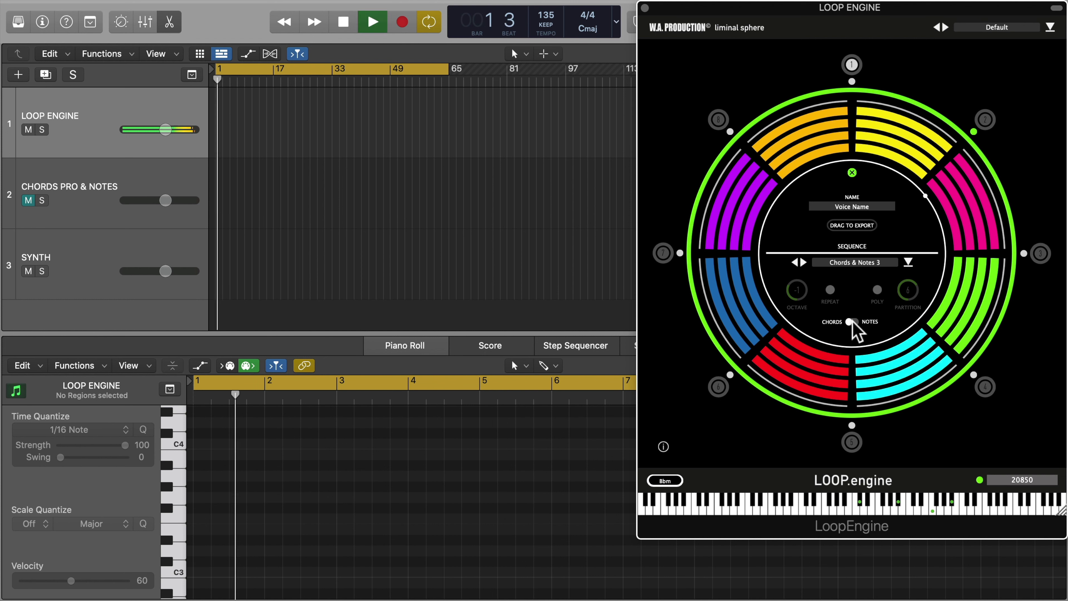
pyautogui.press('space')
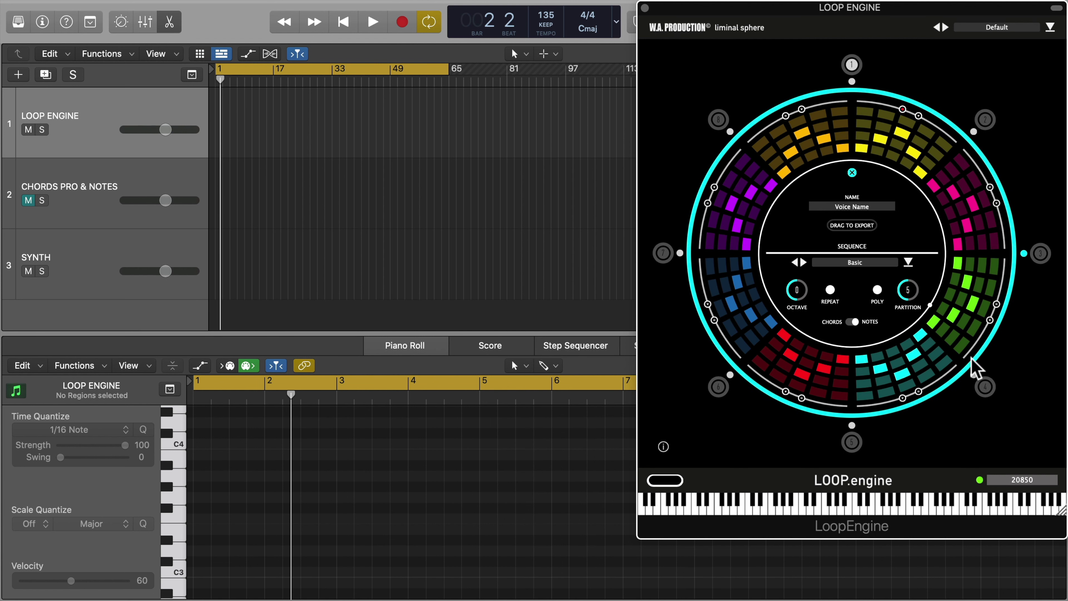
# Change the sequence presets of the fourth and fifth voices to Chords & Notes
pyautogui.click(973, 374)
pyautogui.click(803, 262)
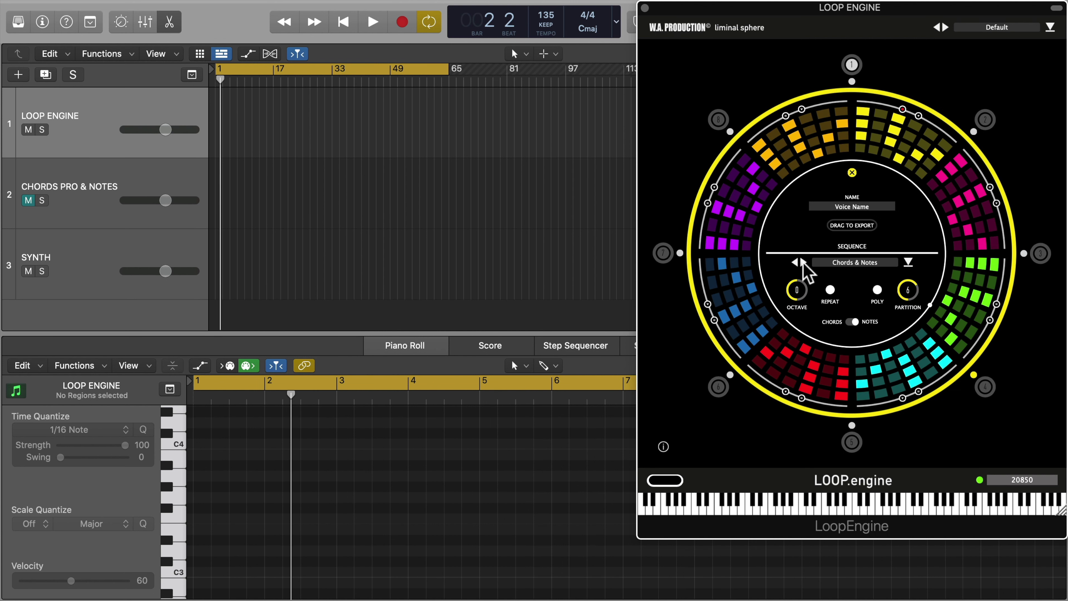
pyautogui.click(852, 425)
pyautogui.click(804, 262)
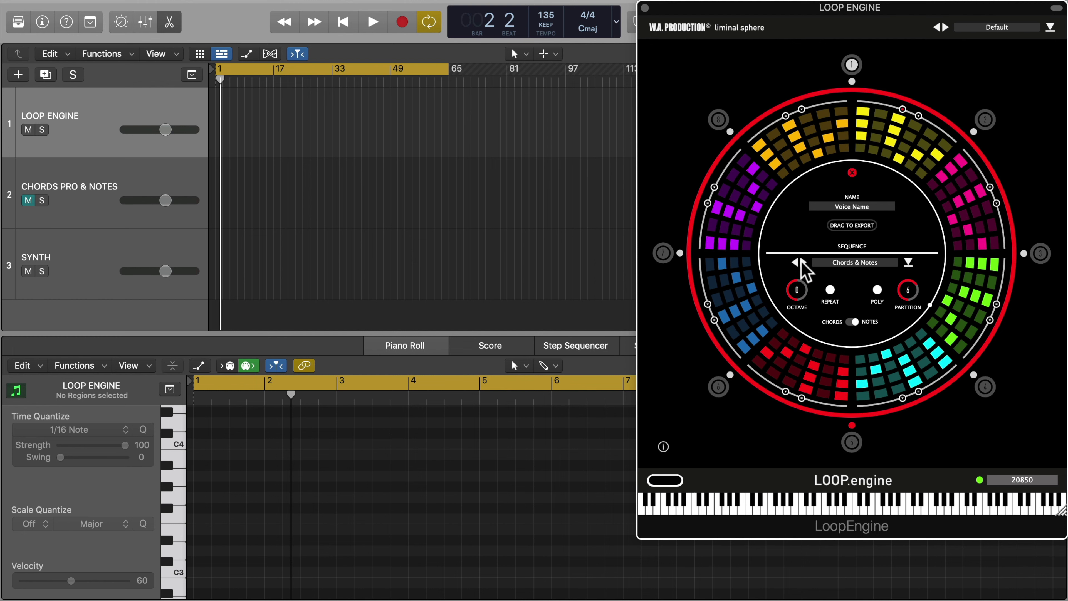
pyautogui.click(803, 262)
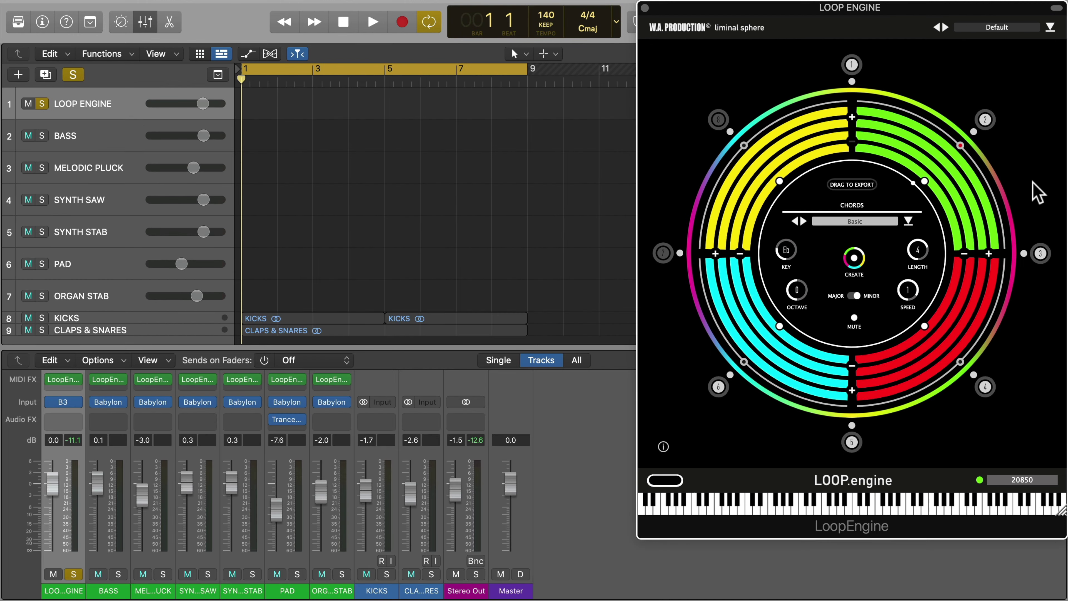
# Show the Bass track's Loop Engine Listener and review the sequences of the first six voices, ending on the Bass voice
pyautogui.click(109, 380)
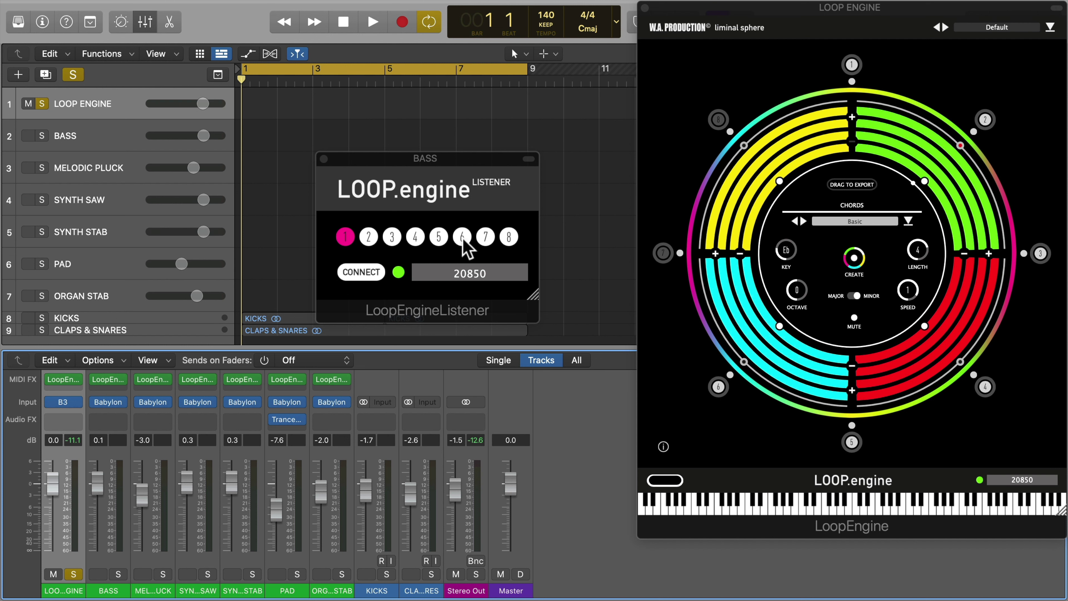
pyautogui.click(852, 81)
pyautogui.click(973, 131)
pyautogui.click(1024, 254)
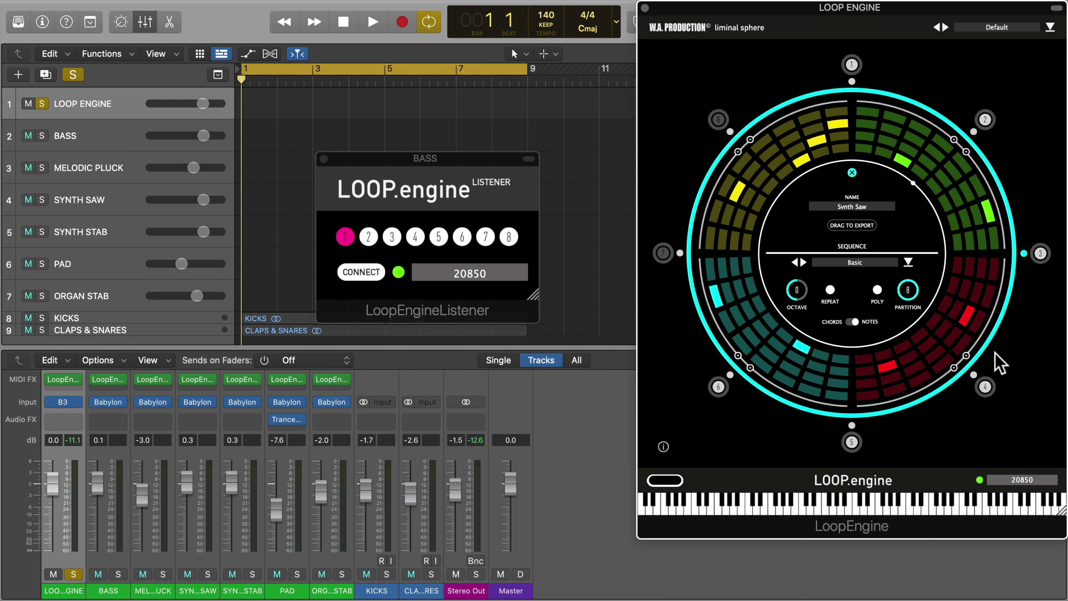
pyautogui.click(973, 374)
pyautogui.click(851, 425)
pyautogui.click(730, 374)
pyautogui.click(851, 82)
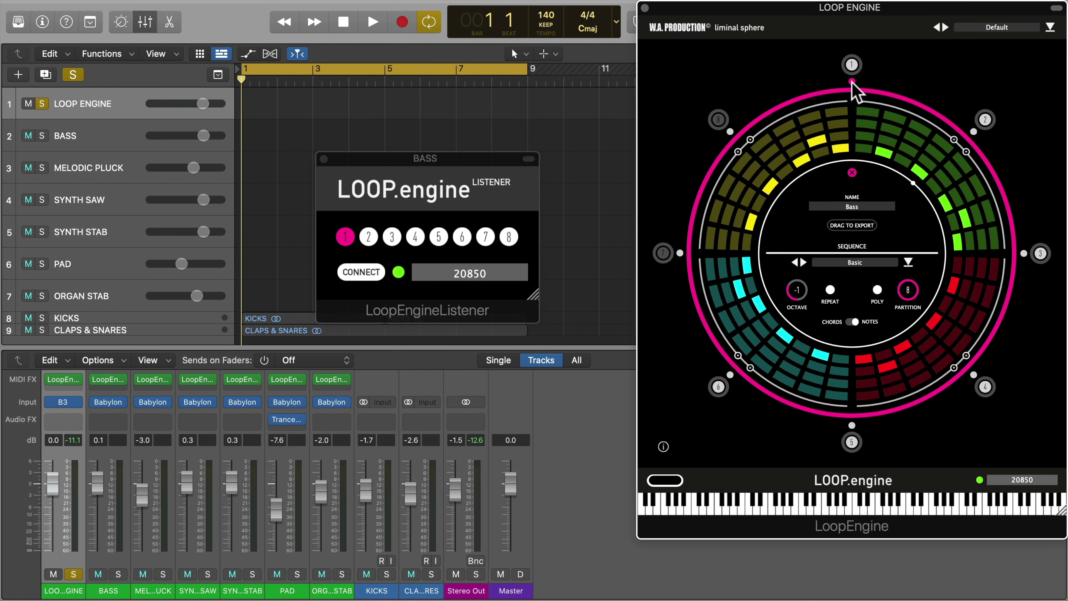
# Open the Listeners on the Melodic Pluck, Synth Saw, Synth Stab, Pad and Organ Stab tracks and compare each with its matching voice
pyautogui.click(152, 379)
pyautogui.click(973, 131)
pyautogui.click(197, 379)
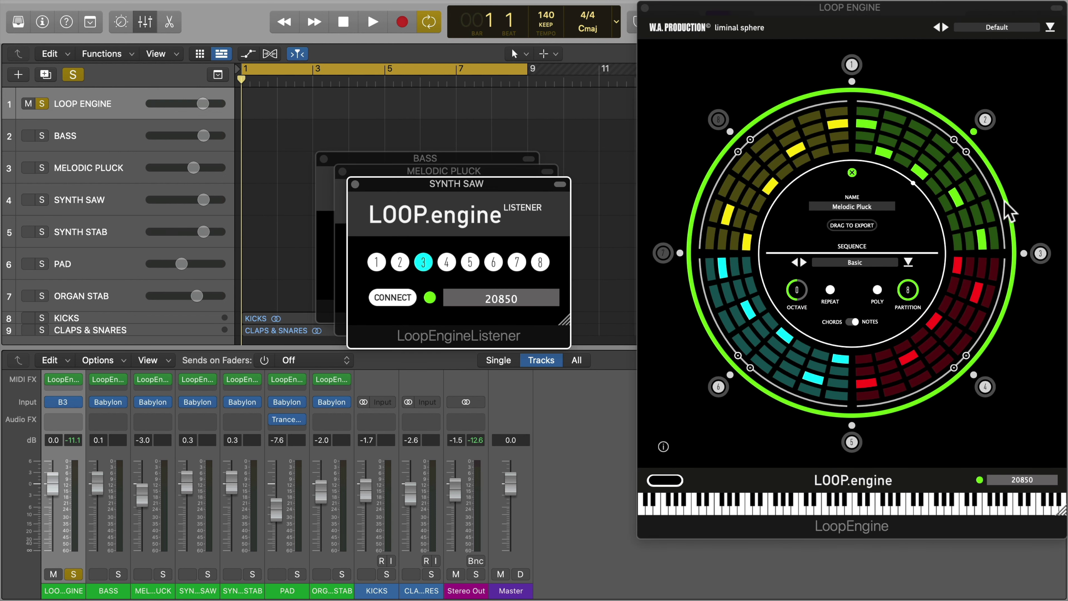
pyautogui.click(1023, 253)
pyautogui.click(243, 379)
pyautogui.click(973, 375)
pyautogui.click(287, 380)
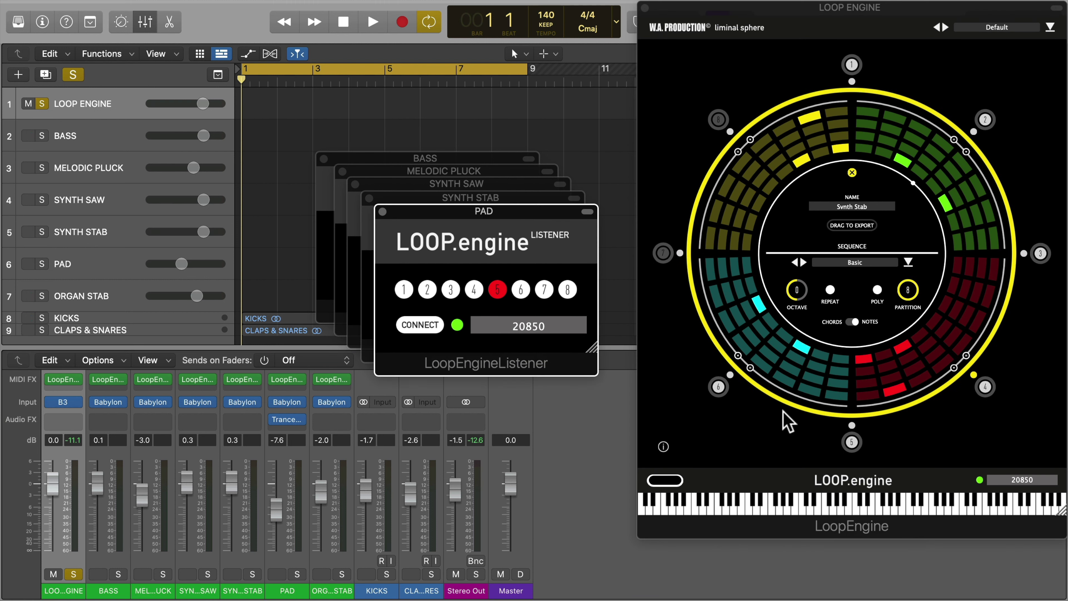
pyautogui.click(851, 425)
pyautogui.click(331, 379)
pyautogui.click(730, 374)
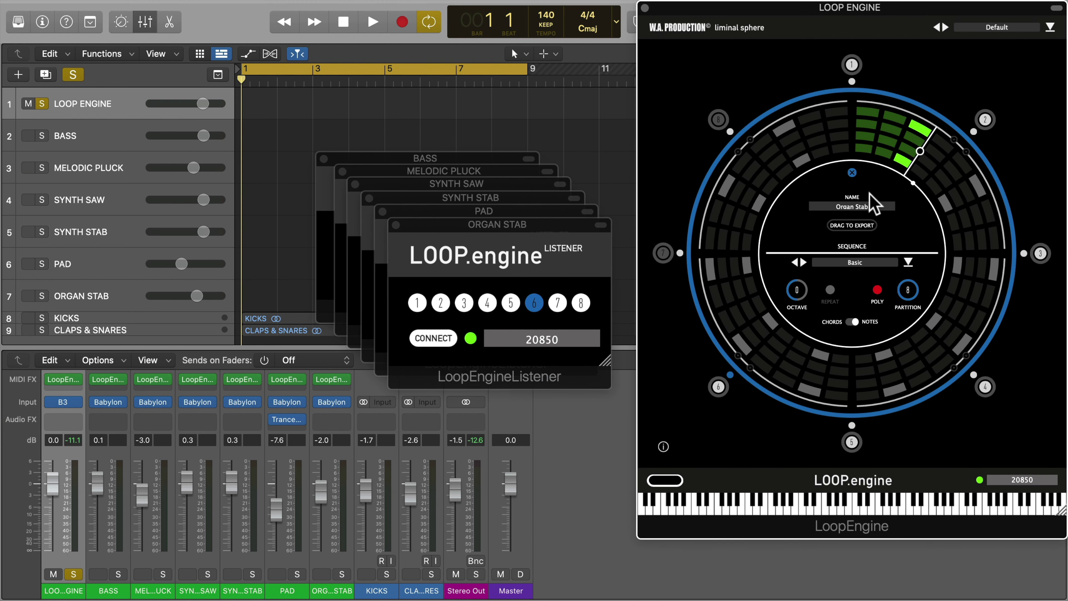
# Review the Pad, Synth Stab, Synth Saw and Bass voices' names and sequences in Loop Engine
pyautogui.click(851, 425)
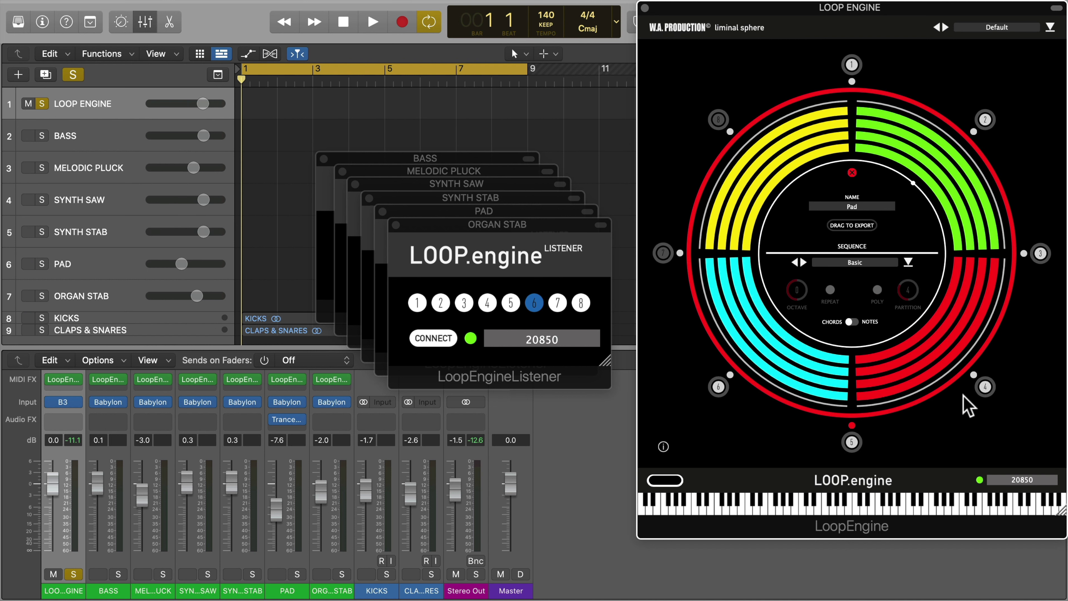
pyautogui.click(973, 374)
pyautogui.click(1024, 253)
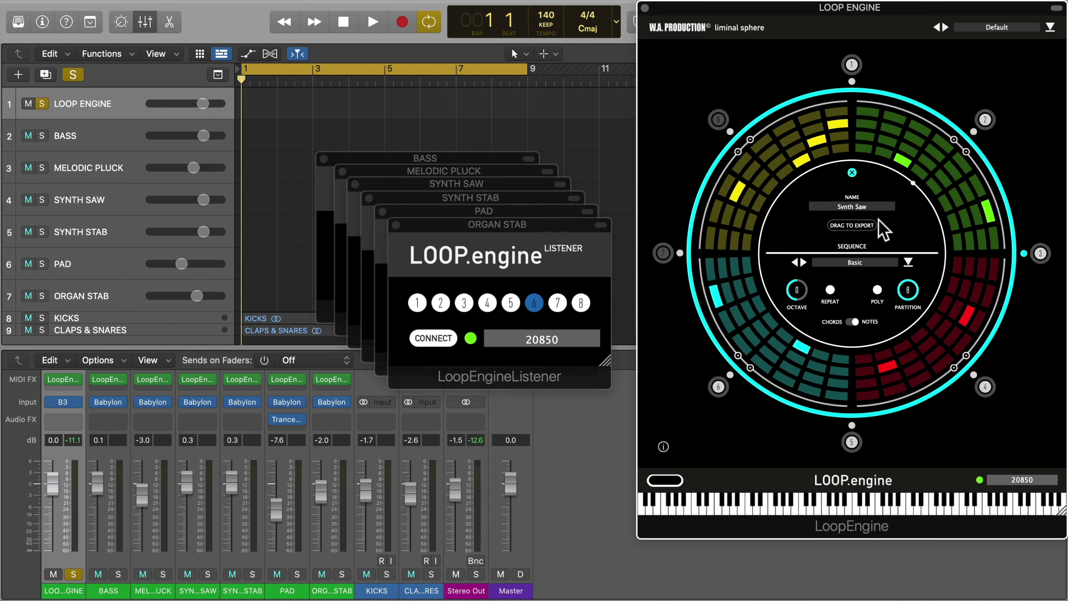
pyautogui.click(851, 82)
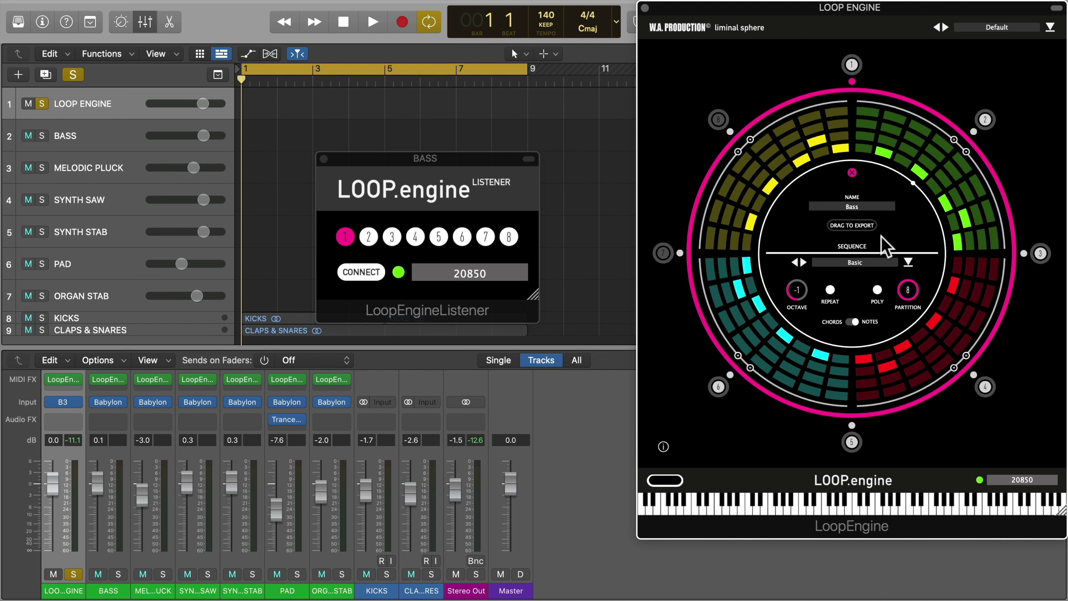
# Try voices 3, 4, 5 and 6 in the Bass track's Listener, then reassign it to voice 1
pyautogui.click(392, 236)
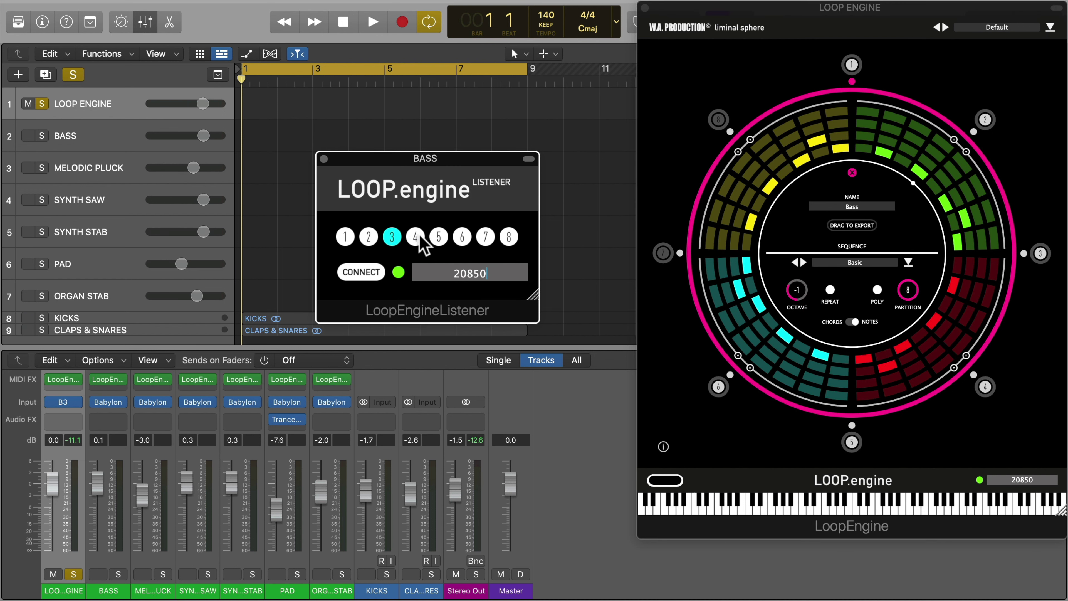
pyautogui.click(415, 236)
pyautogui.click(439, 236)
pyautogui.click(462, 236)
pyautogui.click(345, 236)
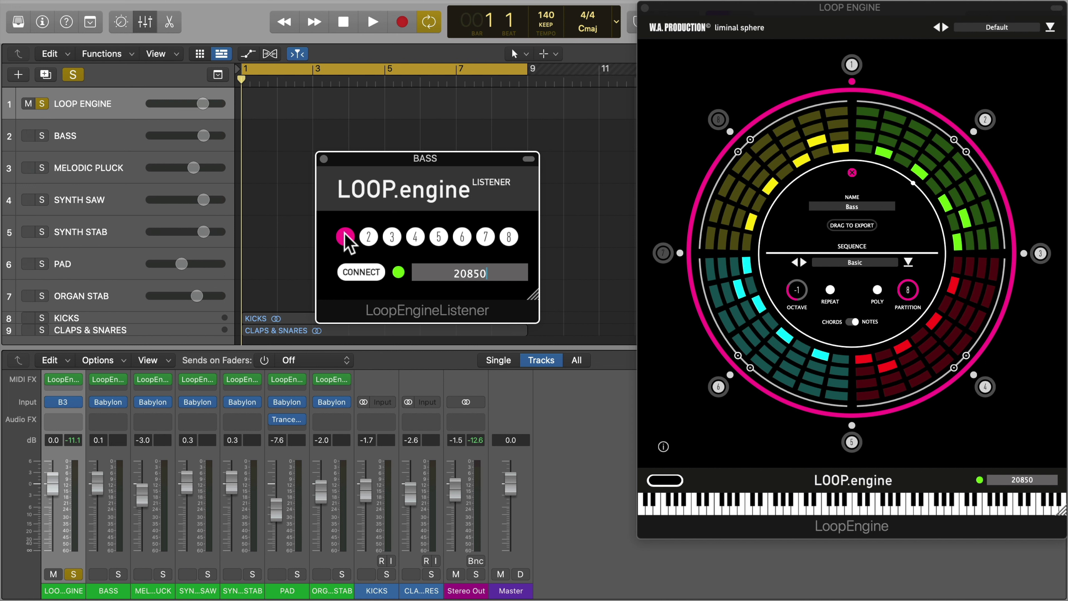
# Re-enter 20850 as the Bass Listener's connection number to match the main Loop Engine, and close the Listener
pyautogui.moveTo(481, 271); pyautogui.dragTo(433, 273)
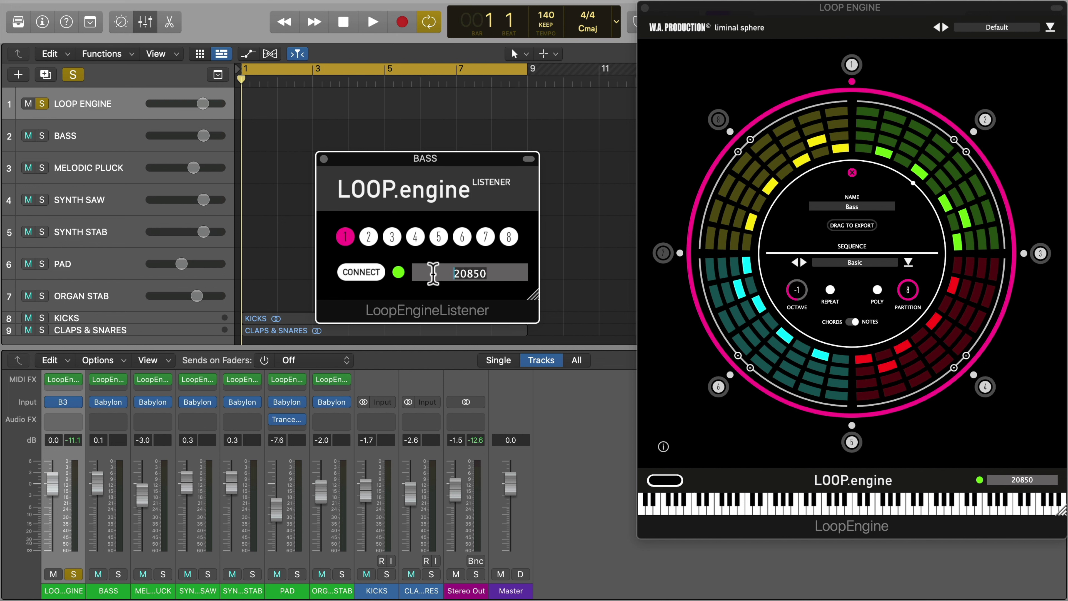
pyautogui.press('BackSpace')
pyautogui.write('208')
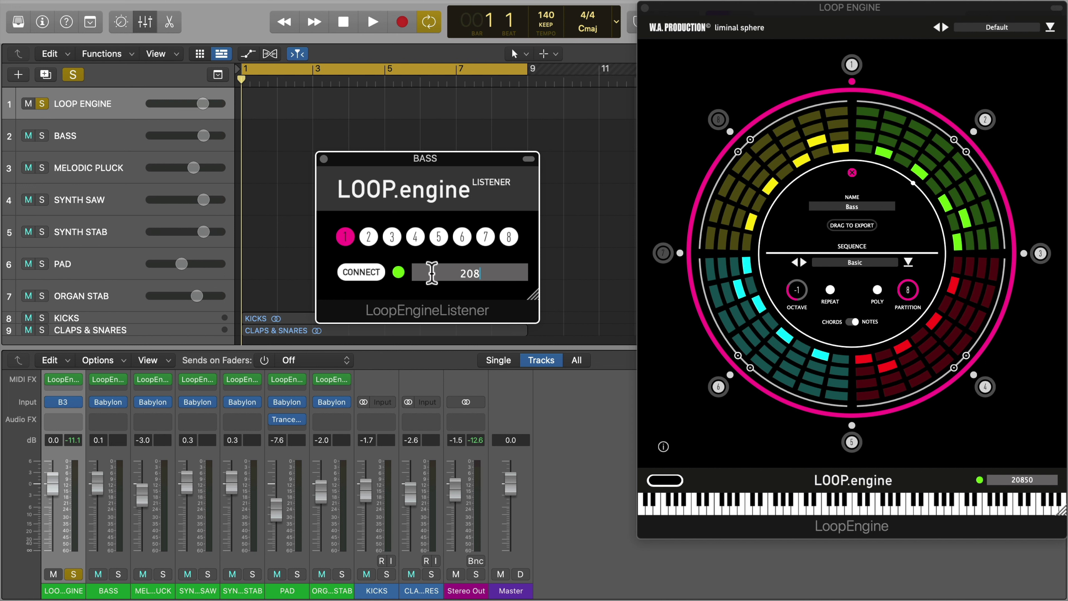
pyautogui.write('50')
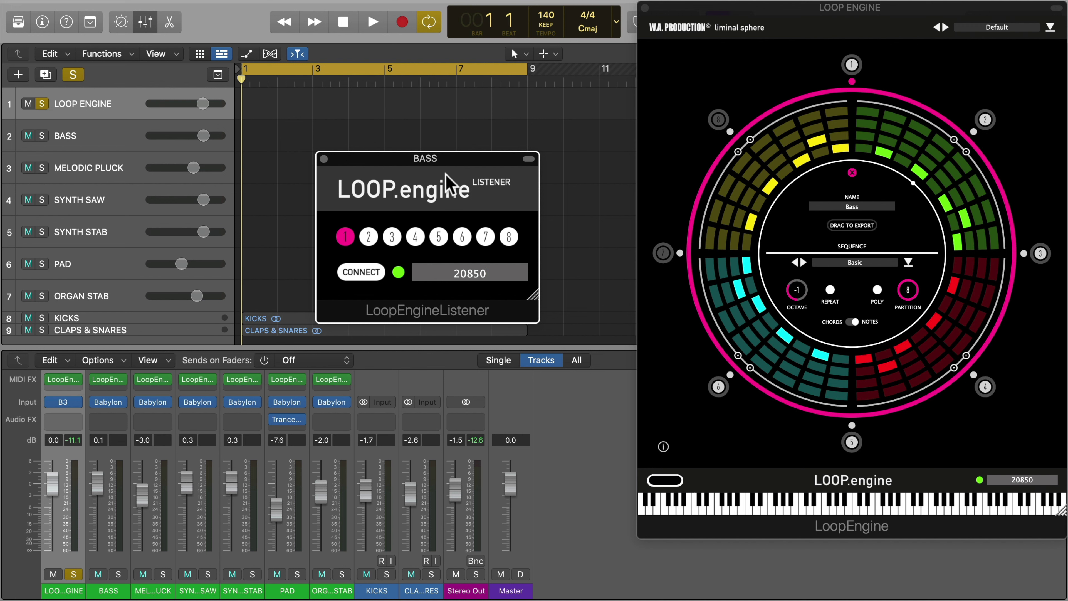
pyautogui.click(324, 159)
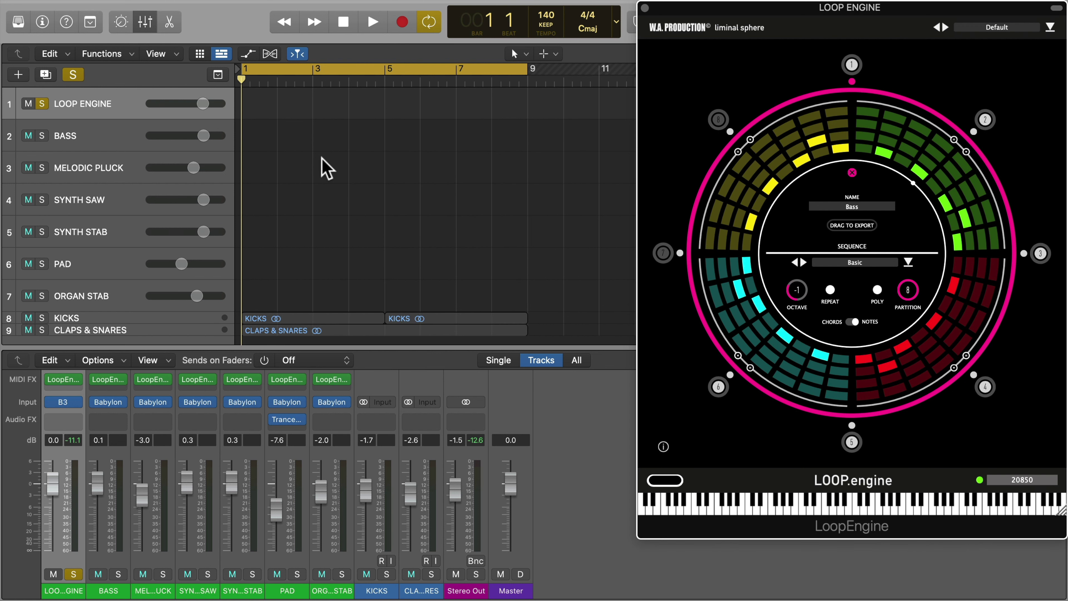
# Play the soloed Loop Engine track briefly, stop it, and solo the Bass track instead
pyautogui.press('space')
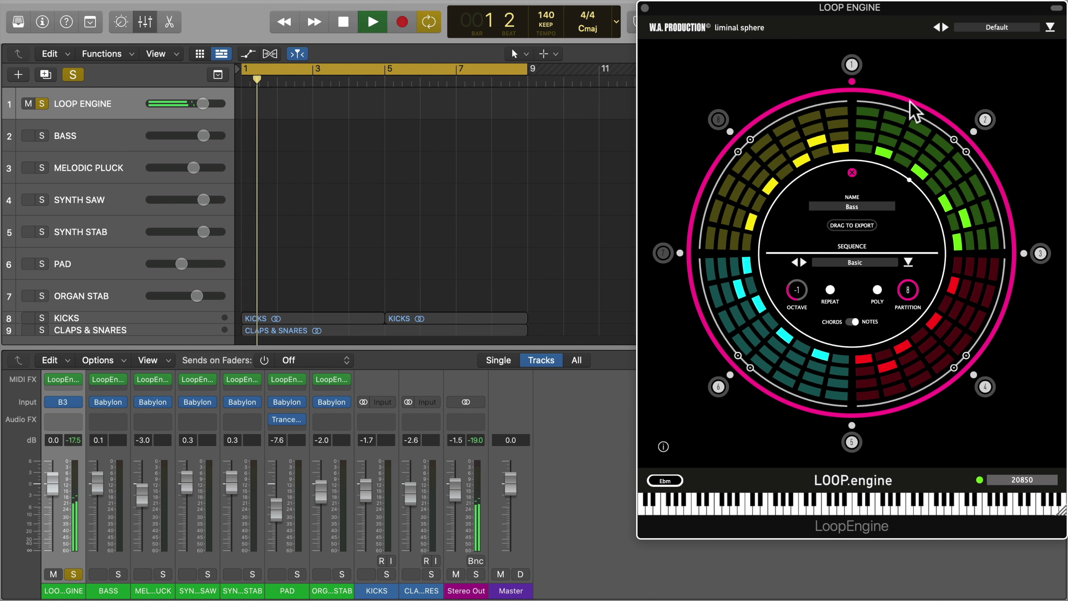
pyautogui.press('space')
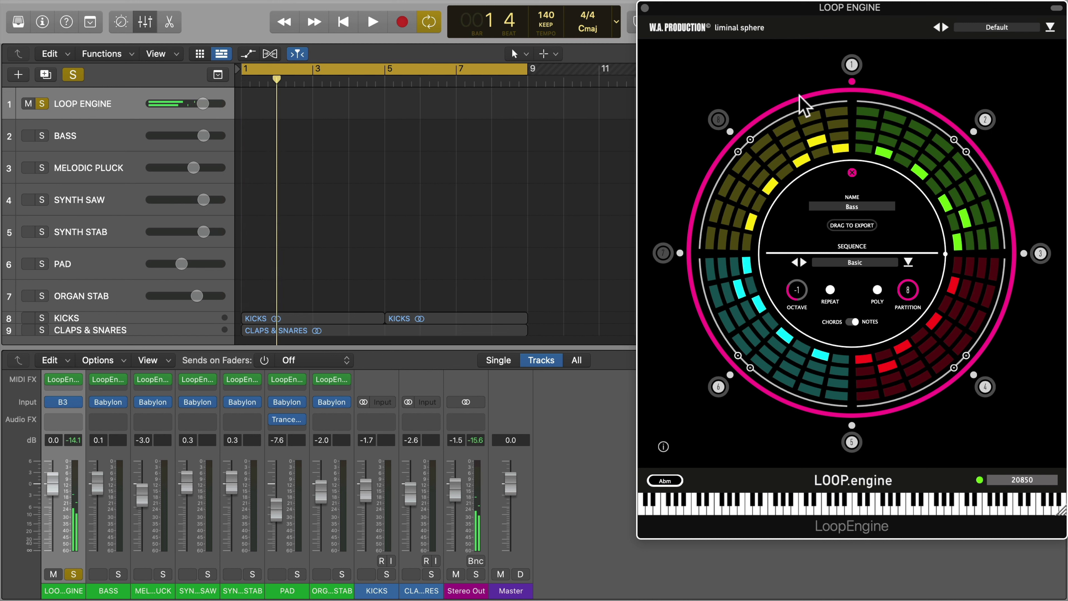
pyautogui.click(42, 136)
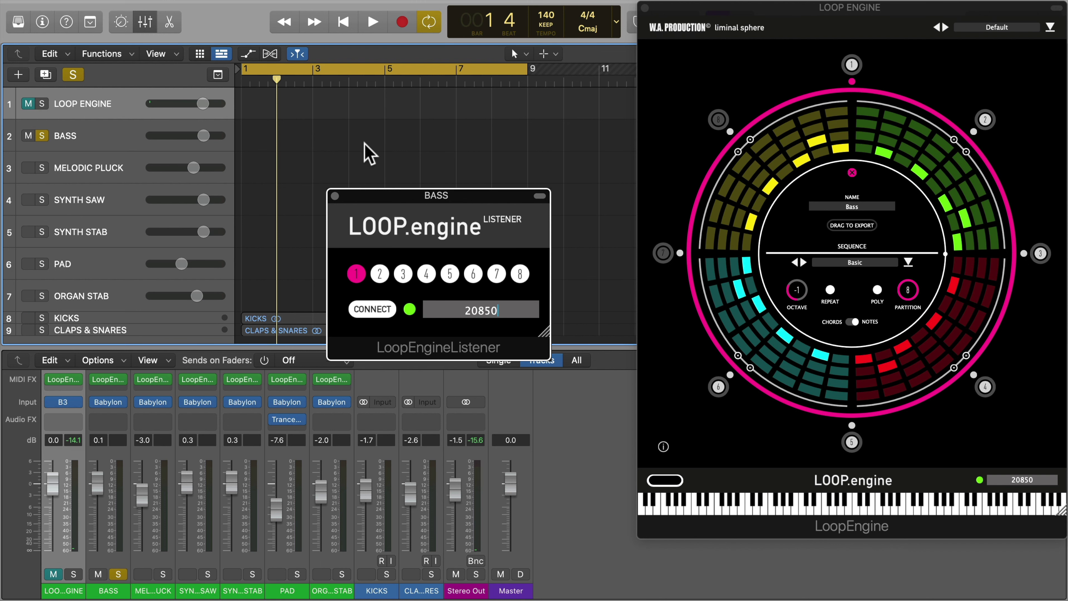
# Play the soloed Bass track briefly, stop it, and solo the Synth Saw track instead
pyautogui.press('space')
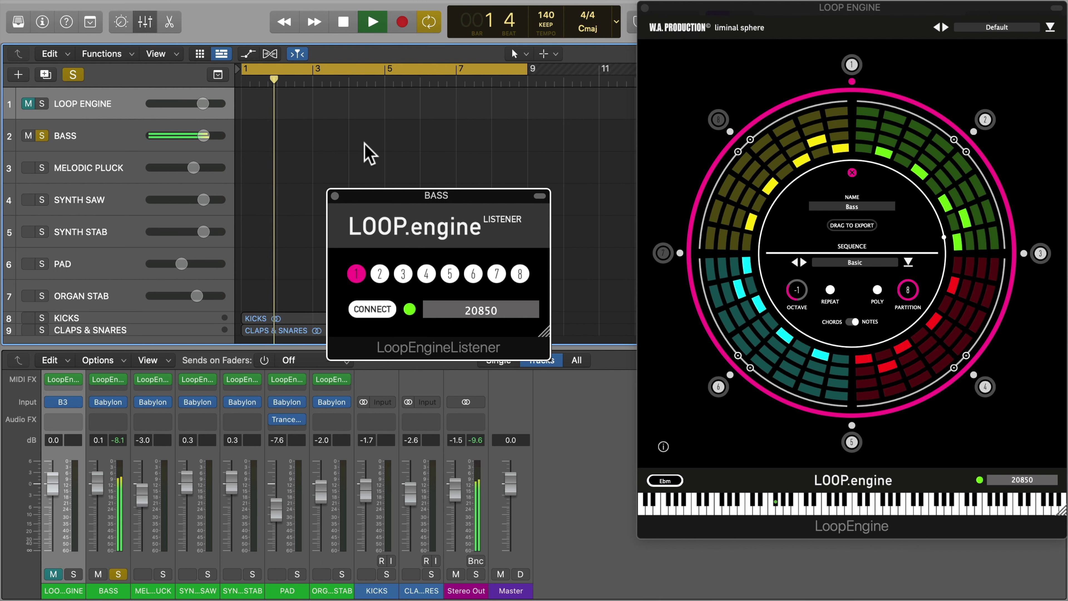
pyautogui.press('space')
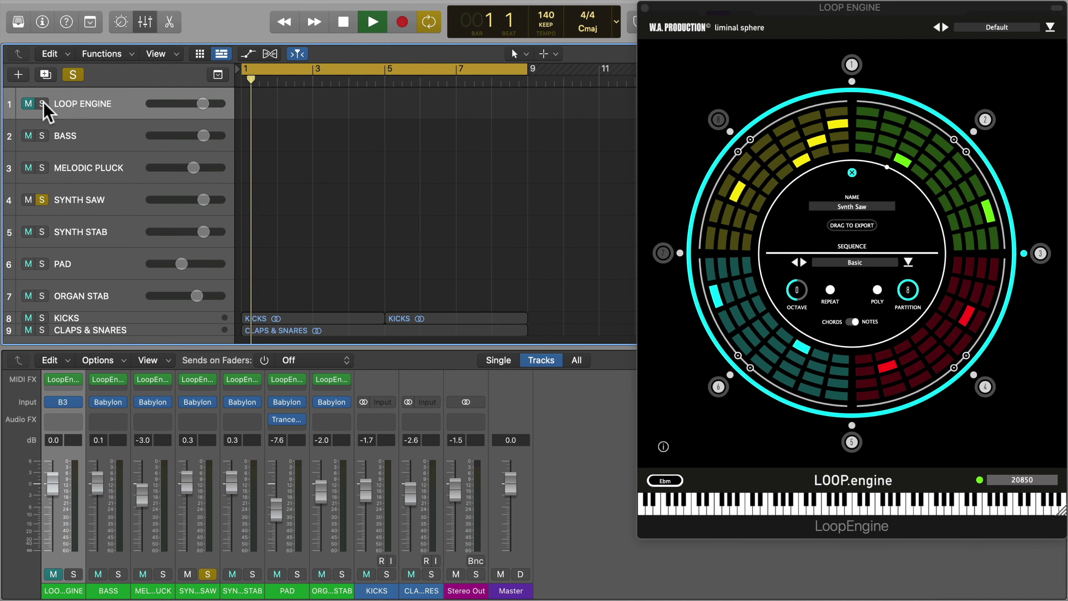
pyautogui.click(42, 199)
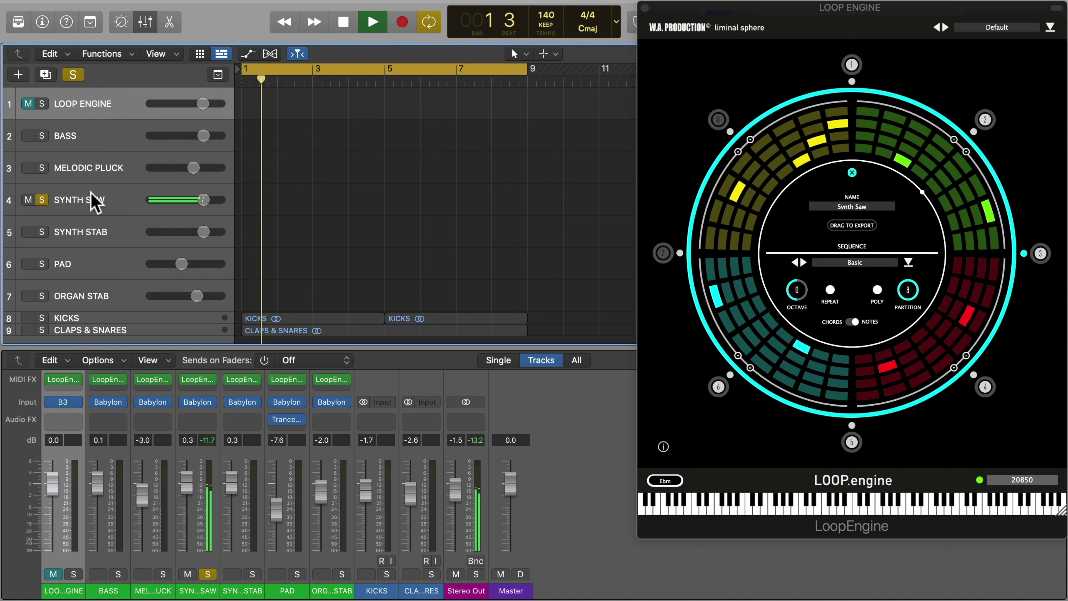
# Check which voice the Synth Saw track's Listener is assigned to, close the Listener, and unsolo the track
pyautogui.click(198, 380)
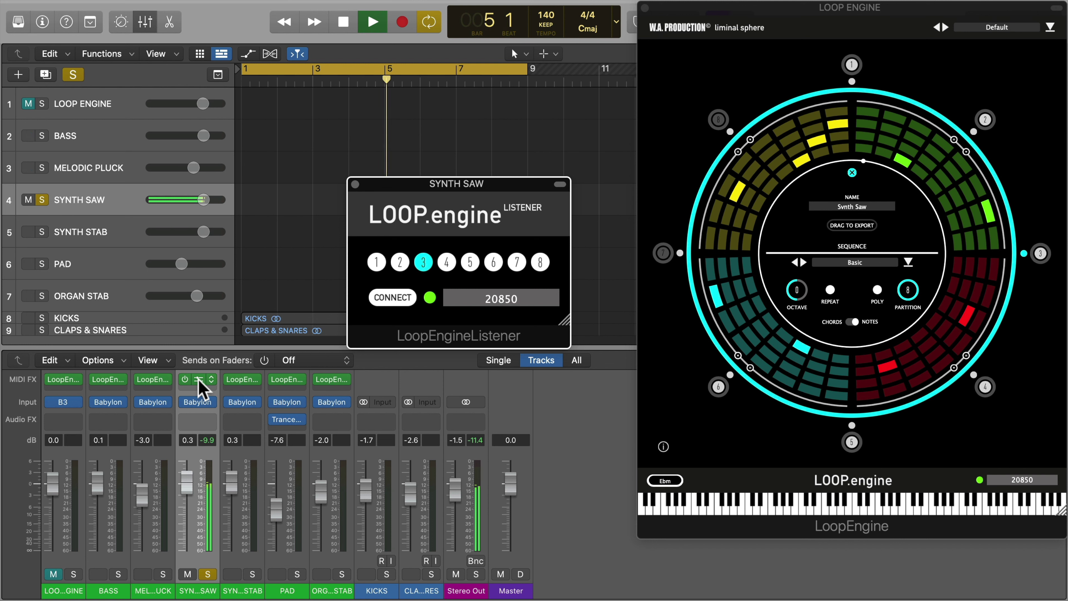
pyautogui.click(355, 184)
pyautogui.click(42, 200)
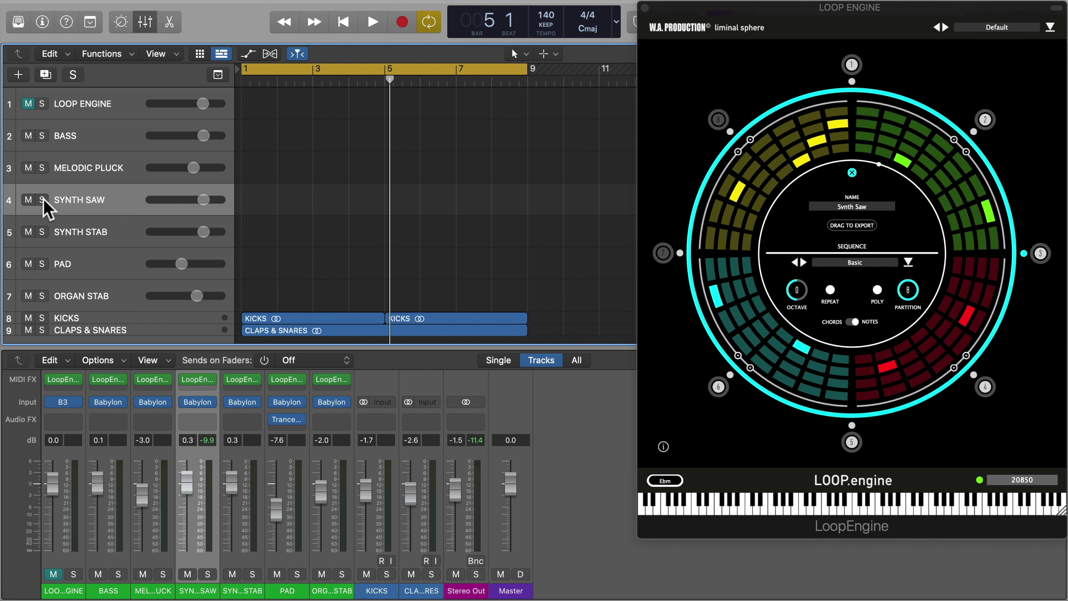
# Play the full mix while viewing the Pad and Organ Stab voices' sequences in Loop Engine
pyautogui.press('space')
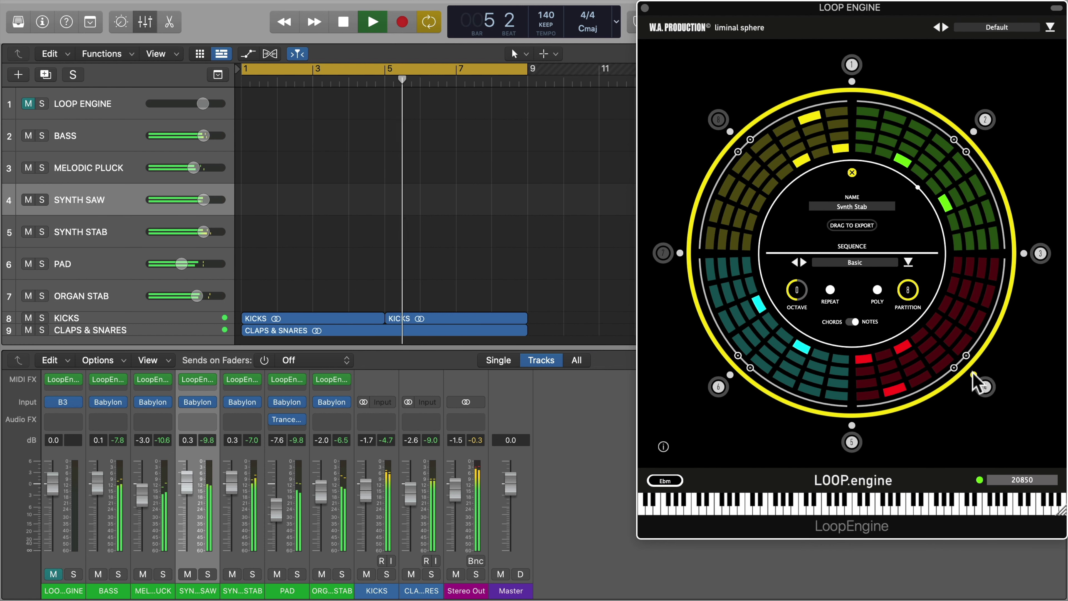
pyautogui.click(852, 435)
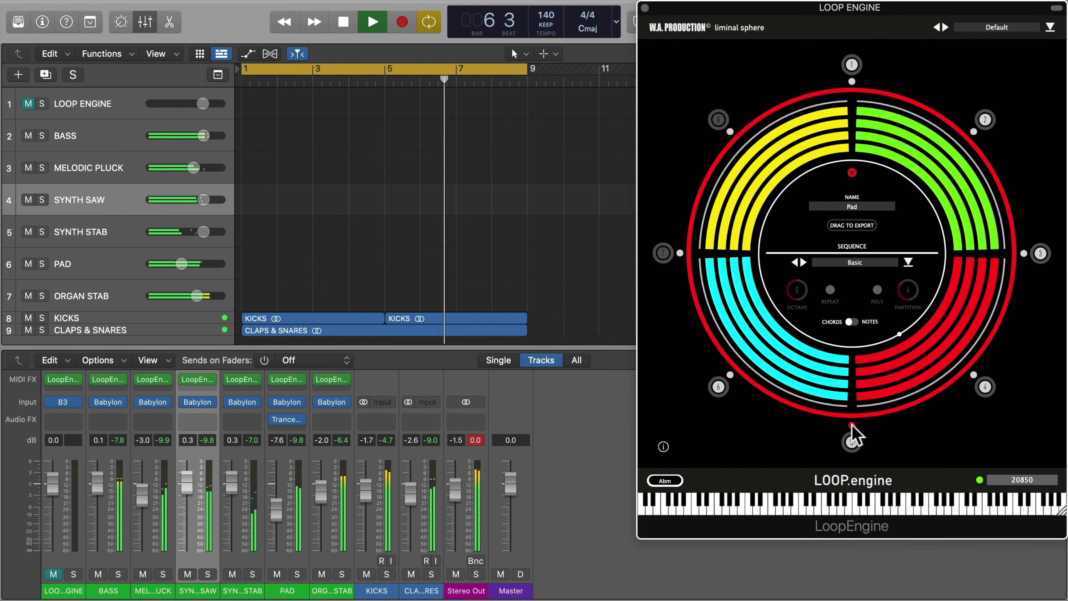
pyautogui.click(730, 375)
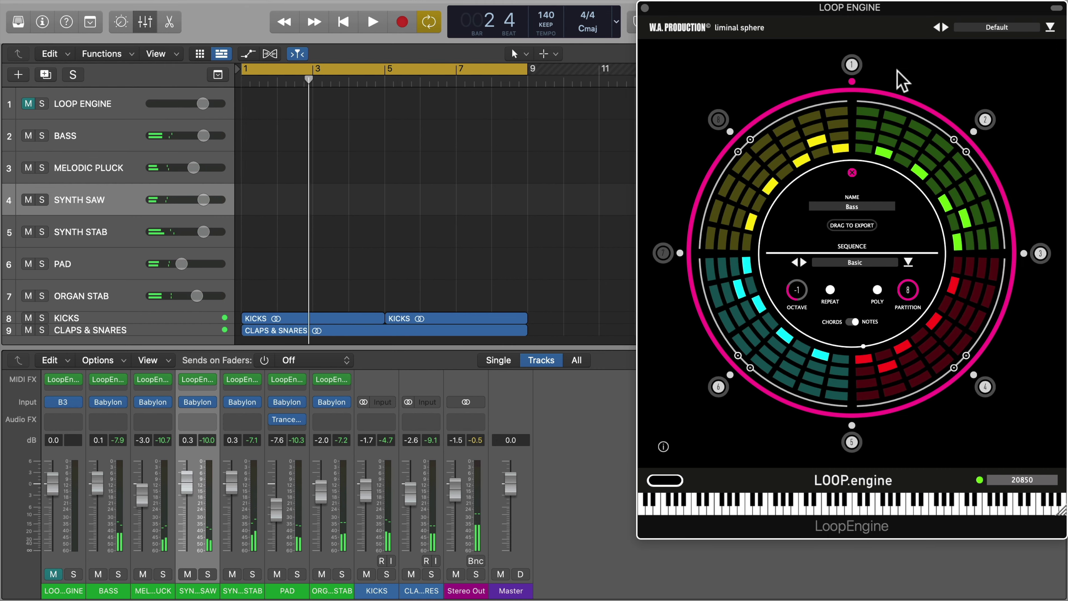
# Audition the Bass, Melodic Pluck and Organ Stab voices one at a time against the drums
pyautogui.press('space')
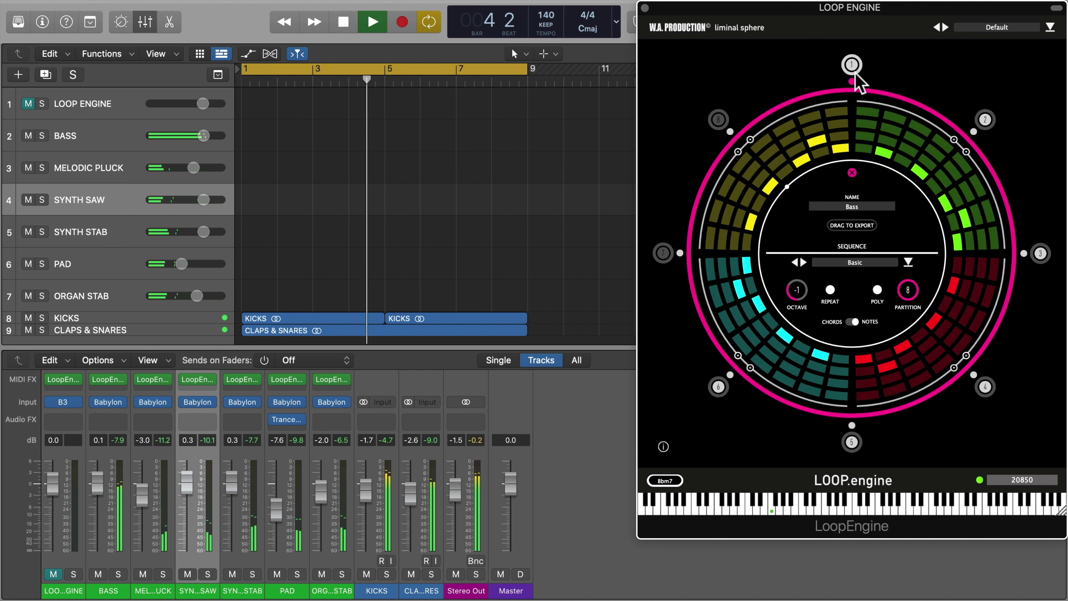
pyautogui.press('space')
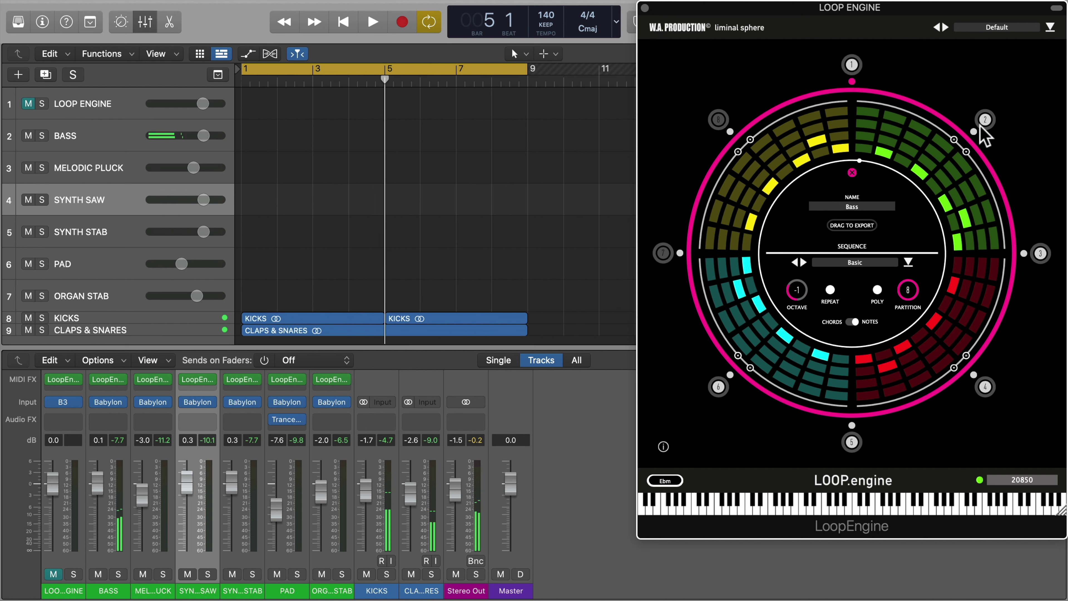
pyautogui.click(975, 130)
pyautogui.press('space')
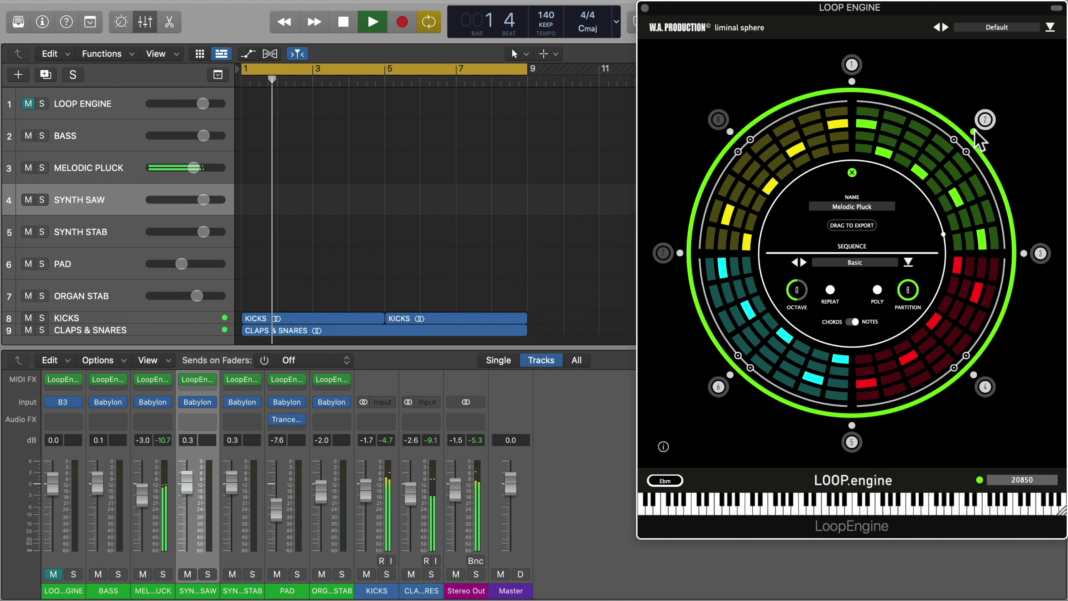
pyautogui.click(974, 130)
pyautogui.click(720, 385)
pyautogui.press('space')
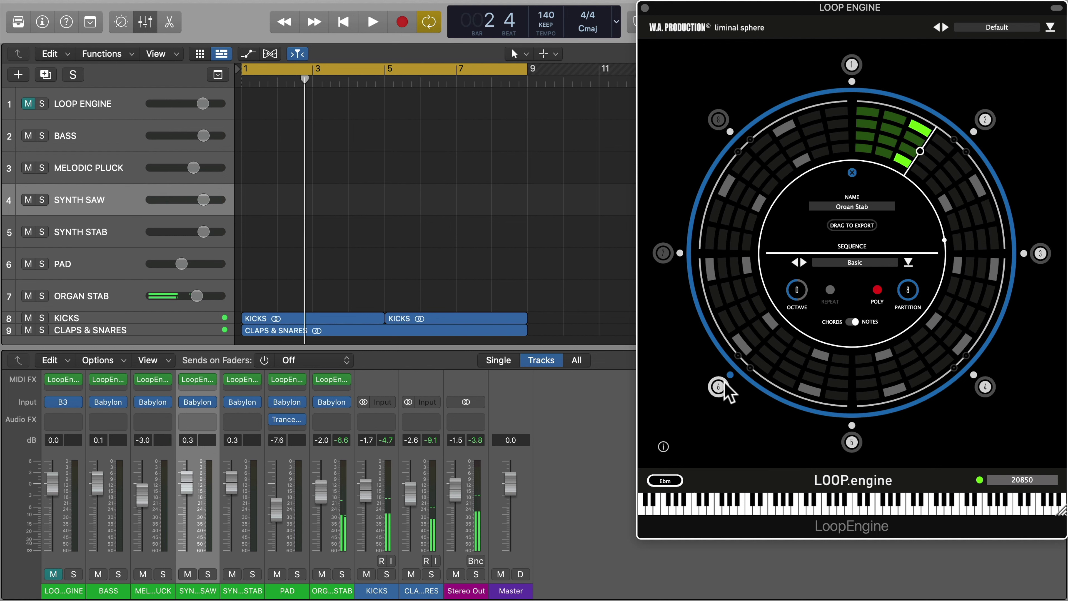
pyautogui.press('space')
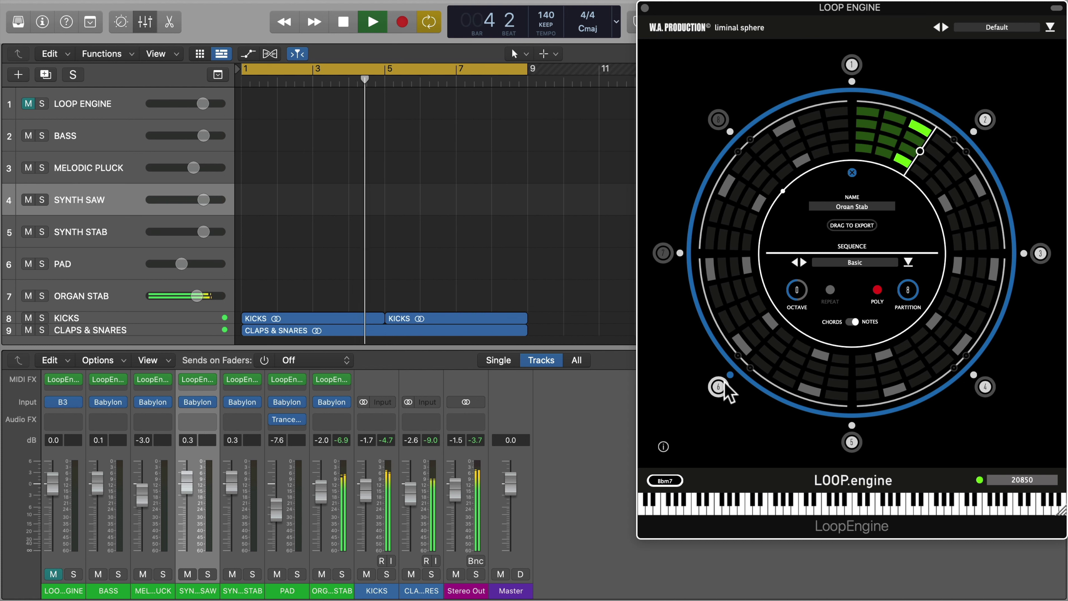
pyautogui.press('space')
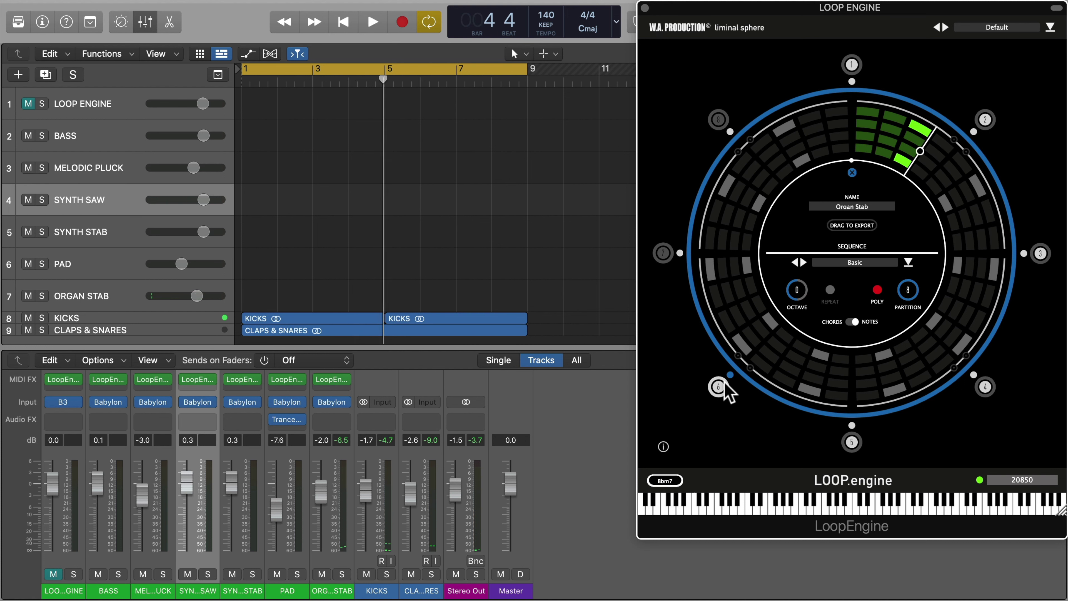
# Return to Loop Engine's main chord page and change the key to Gb during playback
pyautogui.click(851, 173)
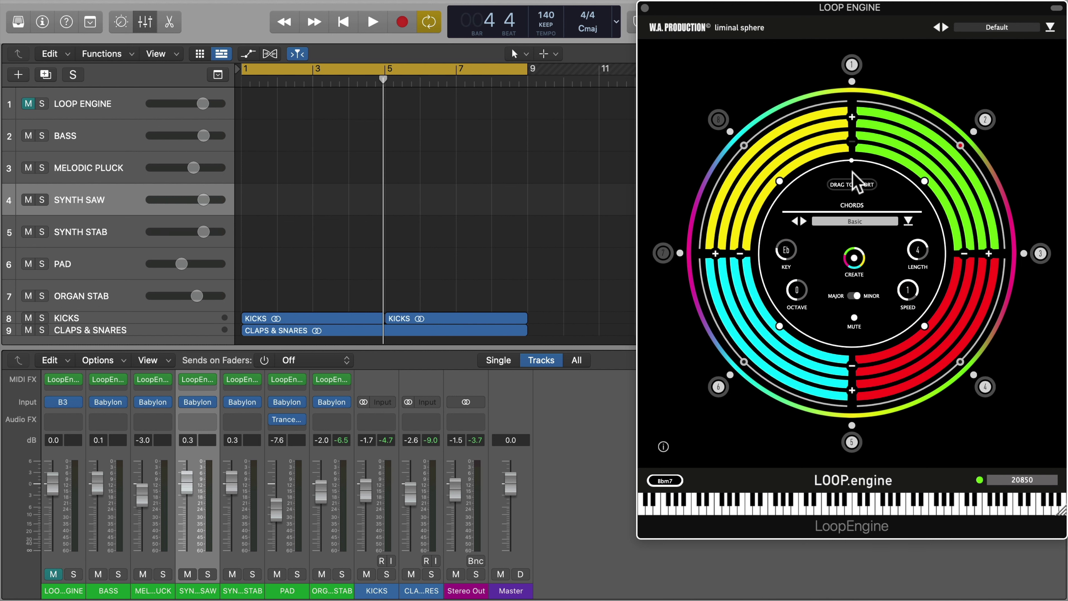
pyautogui.press('space')
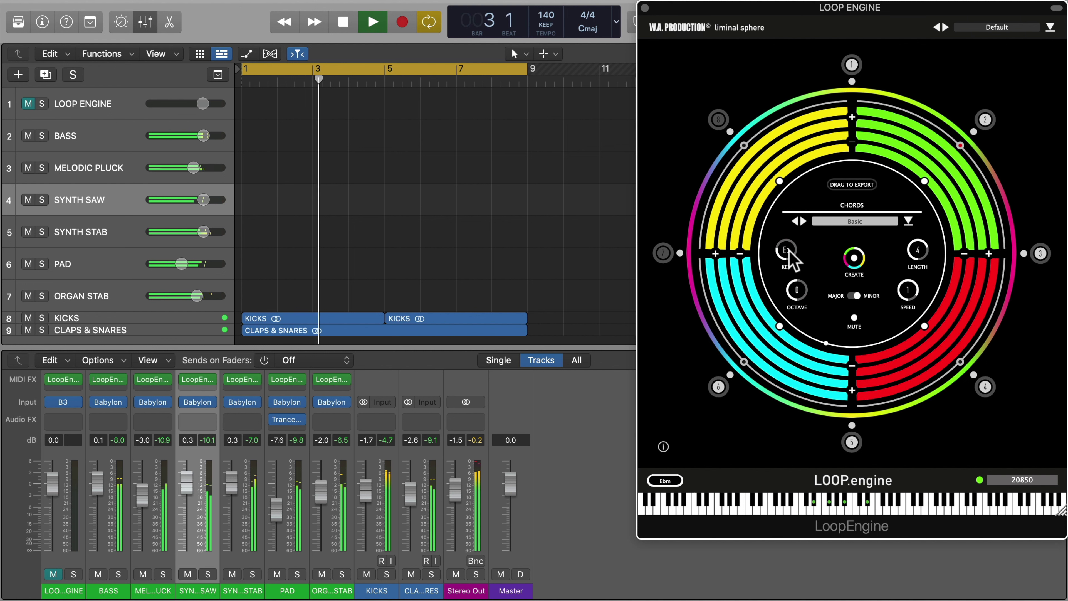
pyautogui.moveTo(790, 255); pyautogui.dragTo(793, 216)
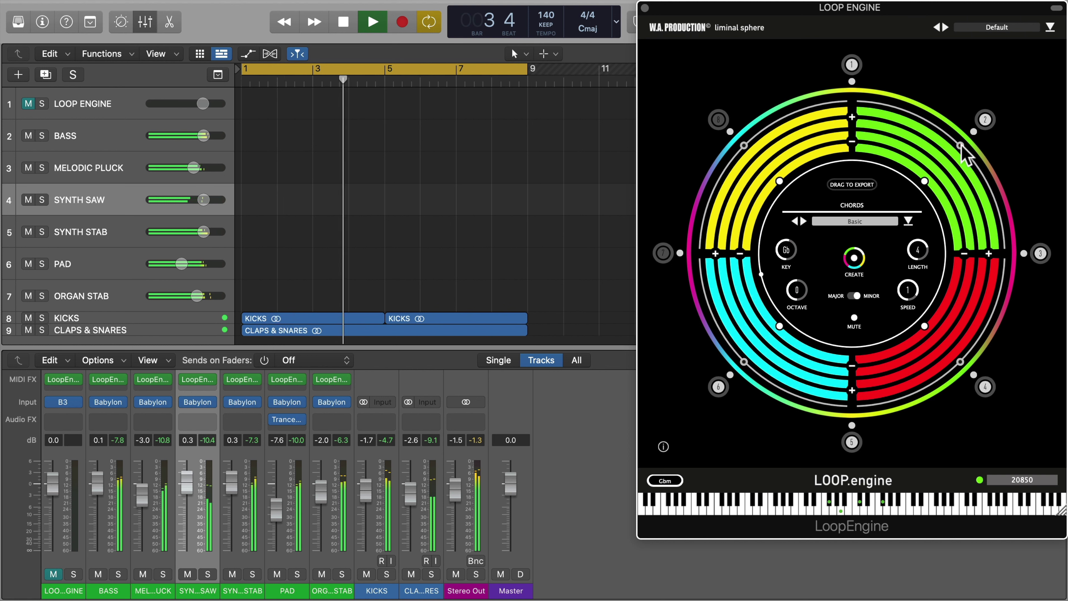
# Generate a new chord progression with Create and play it
pyautogui.press('space')
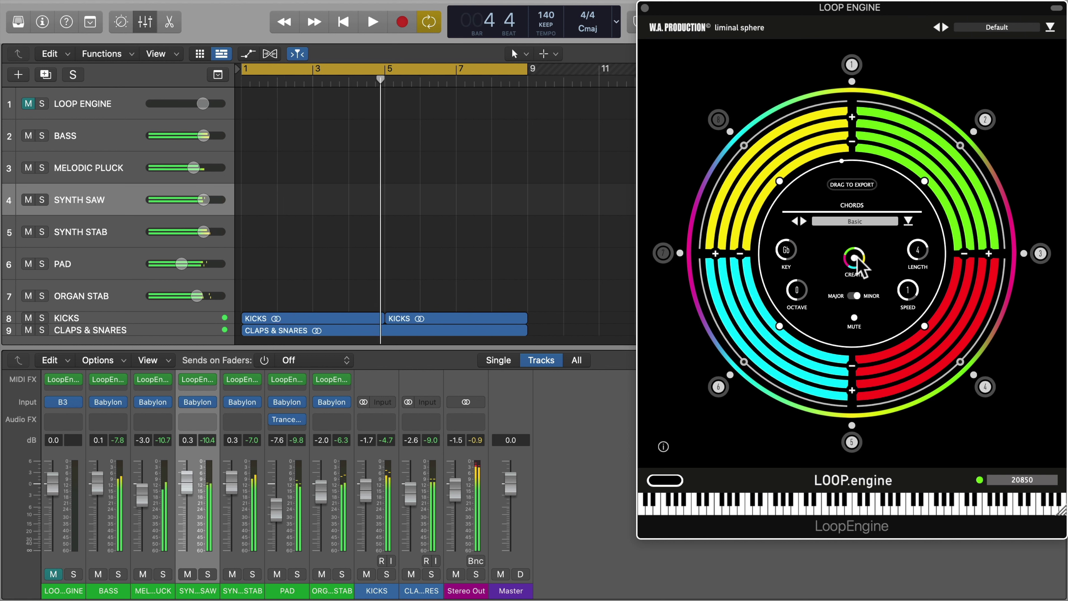
pyautogui.click(855, 259)
pyautogui.press('space')
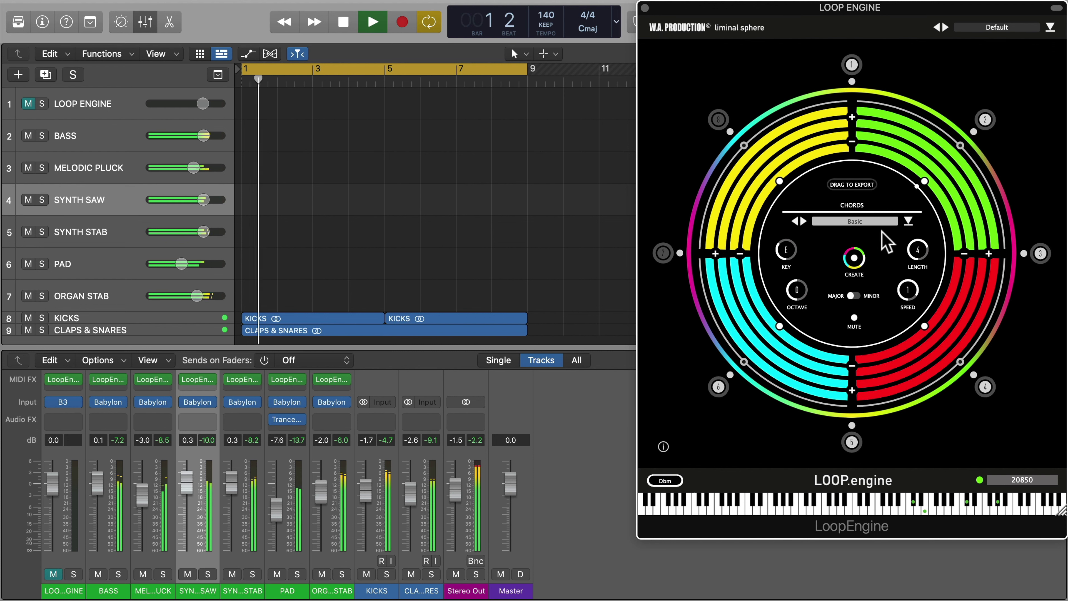
# Set the green first chord's octave to -1 and look through the following chords' settings
pyautogui.click(924, 181)
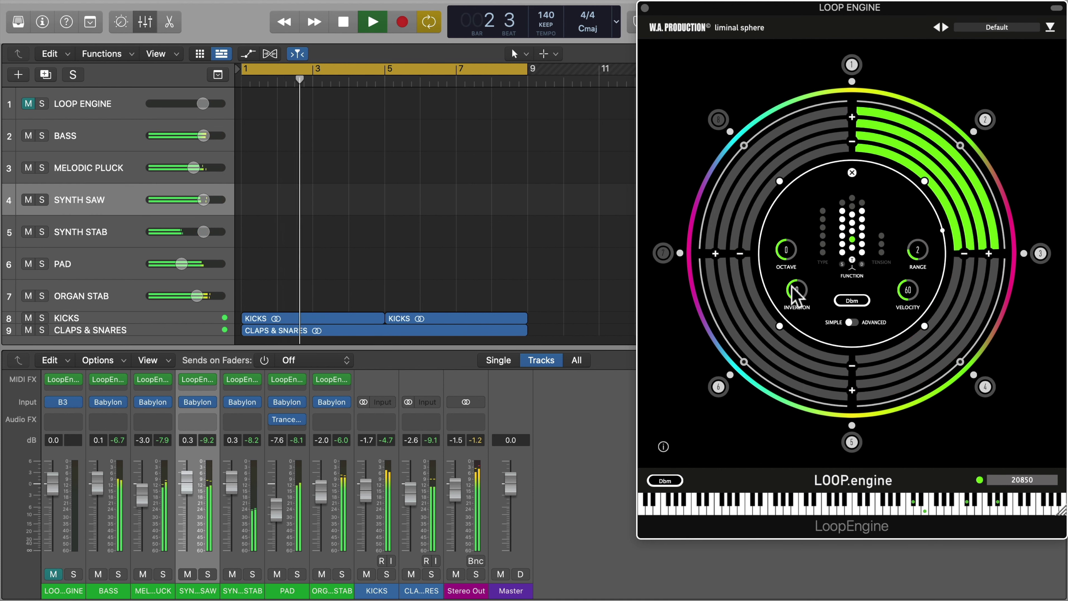
pyautogui.moveTo(788, 250); pyautogui.dragTo(787, 318)
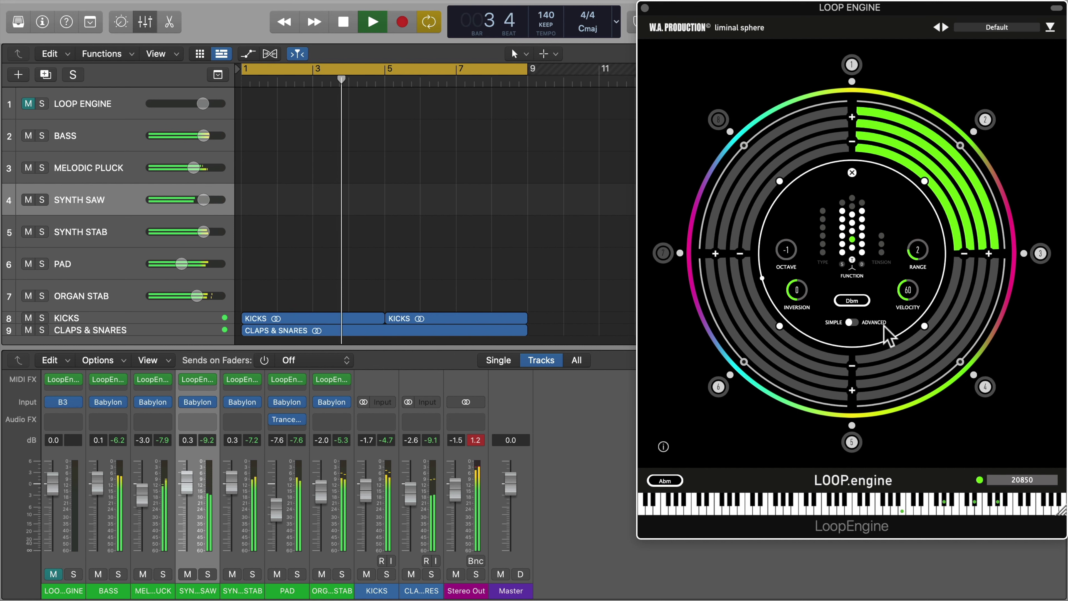
pyautogui.click(924, 325)
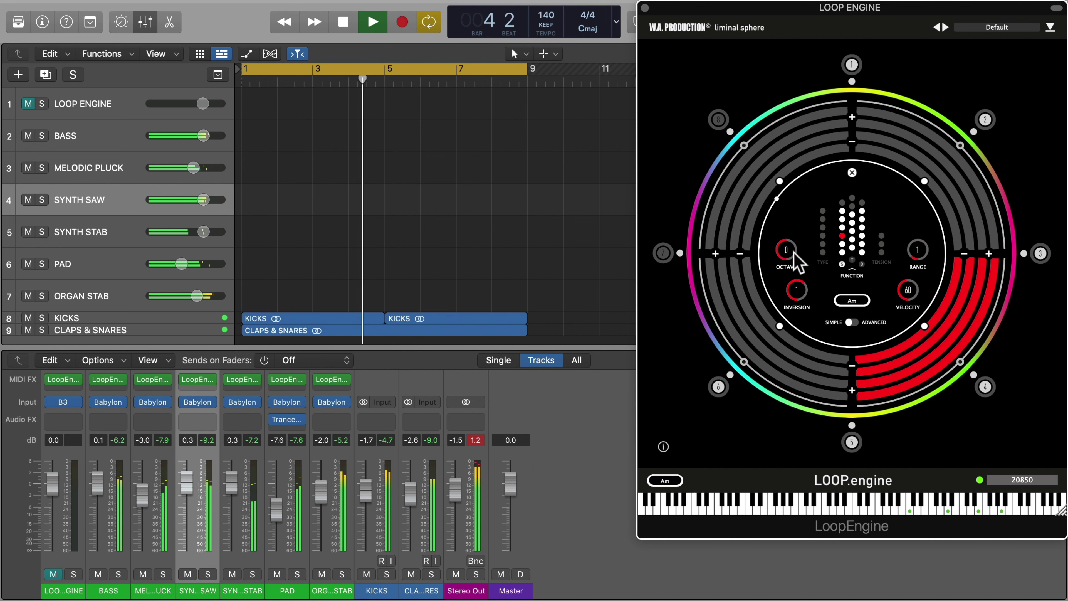
pyautogui.click(779, 326)
# Change the yellow fourth chord to Abm with octave -1, range 0 and inversion 0
pyautogui.click(780, 181)
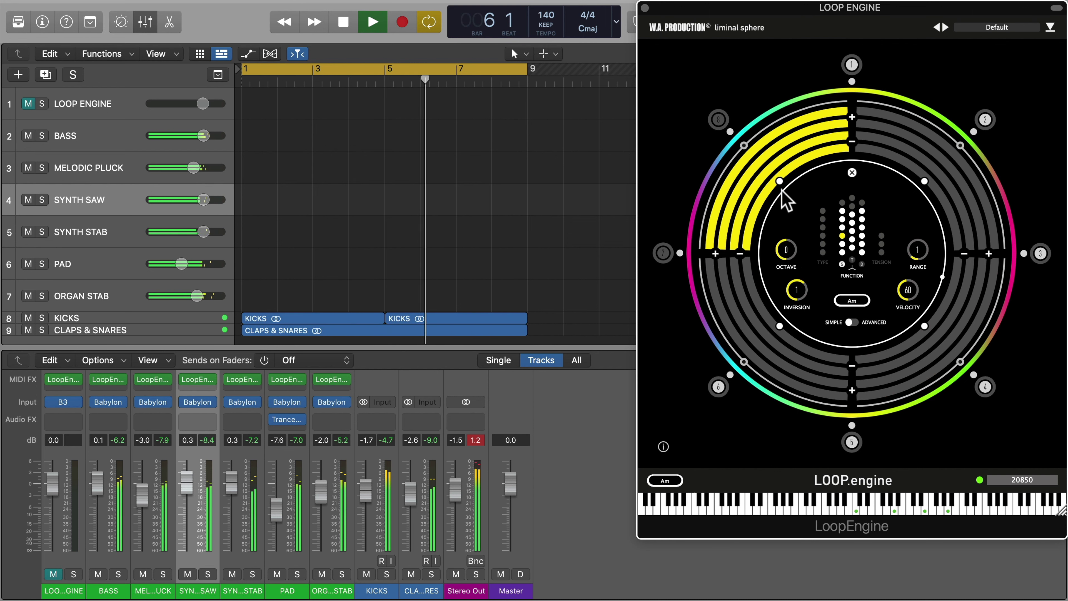
pyautogui.moveTo(788, 270); pyautogui.dragTo(793, 290)
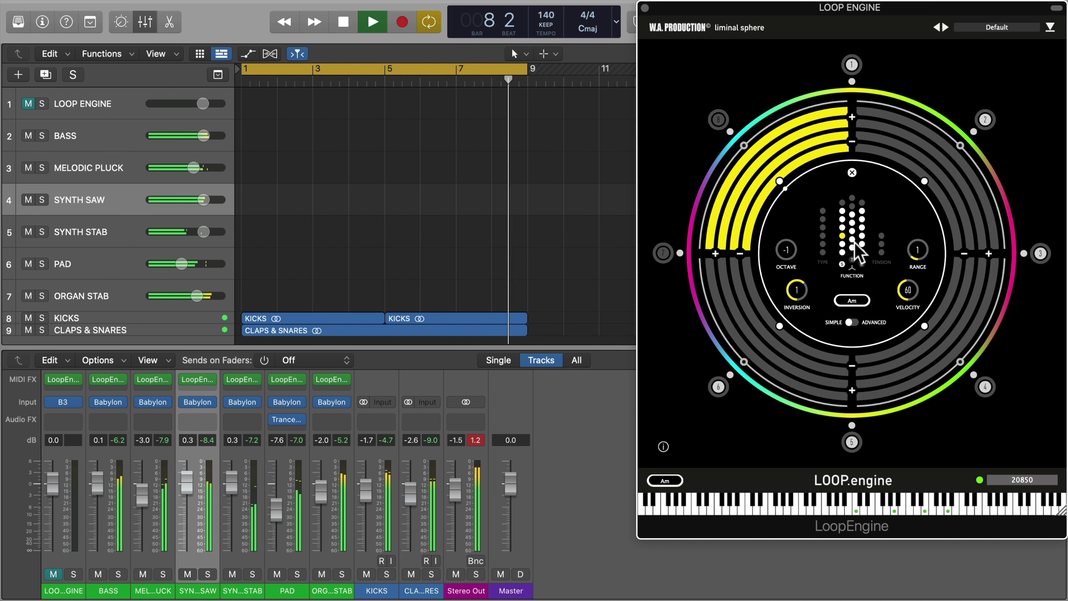
pyautogui.click(852, 231)
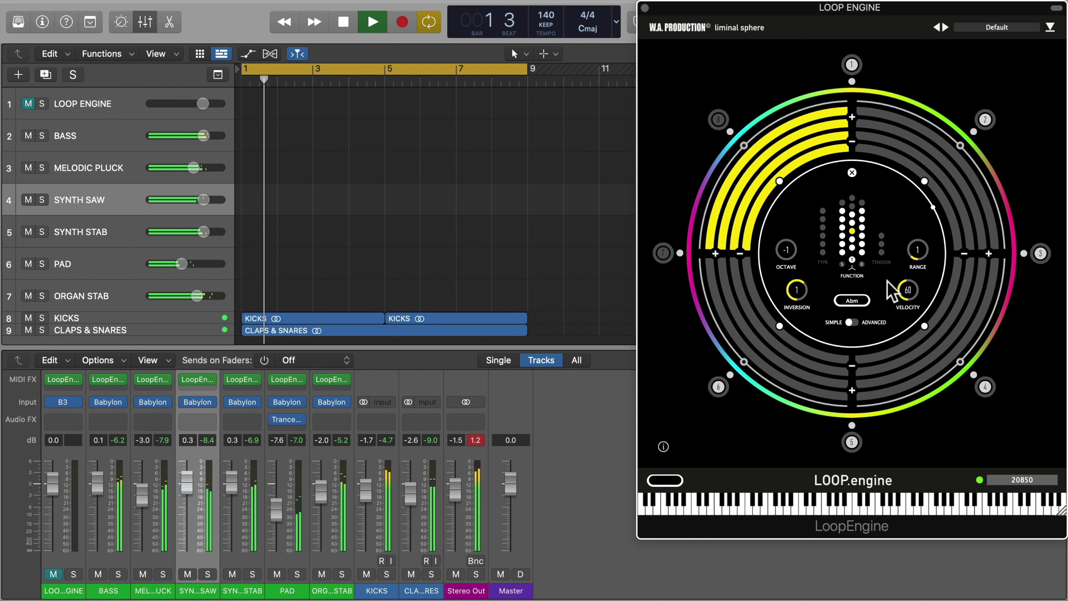
pyautogui.moveTo(908, 264); pyautogui.dragTo(921, 290)
pyautogui.moveTo(799, 294); pyautogui.dragTo(798, 327)
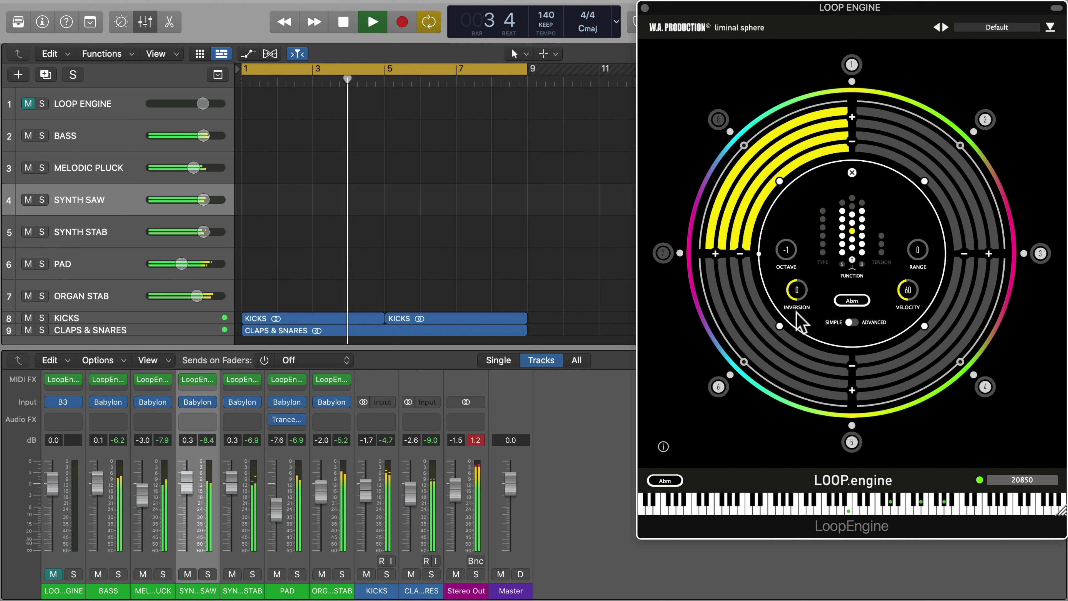
# Stop playback, return to the main chord page, and load the 8-Bar Pop chord preset
pyautogui.press('space')
pyautogui.click(853, 172)
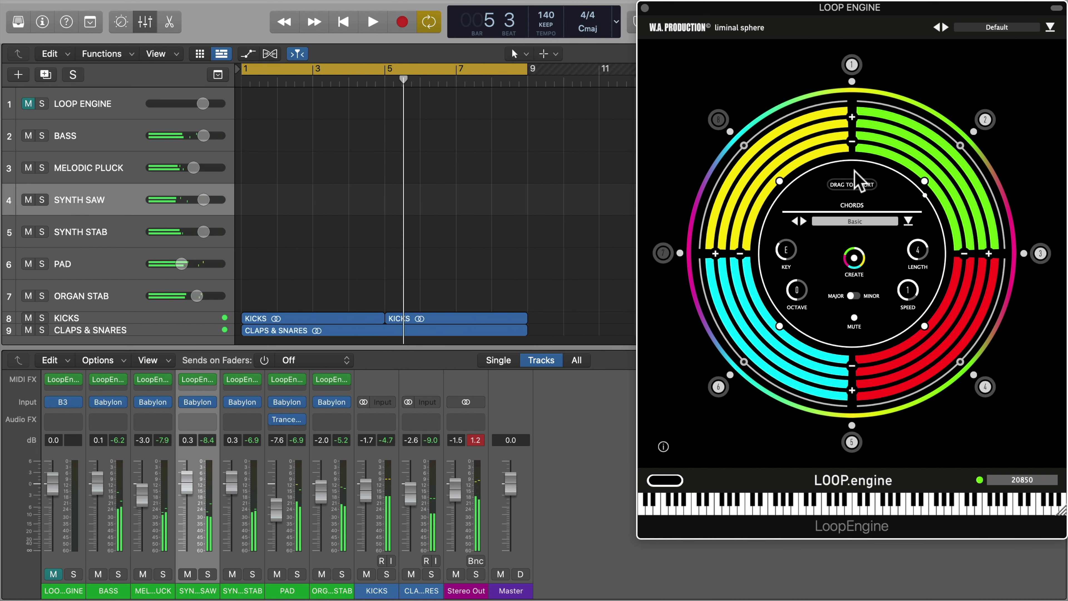
pyautogui.click(851, 222)
pyautogui.click(872, 129)
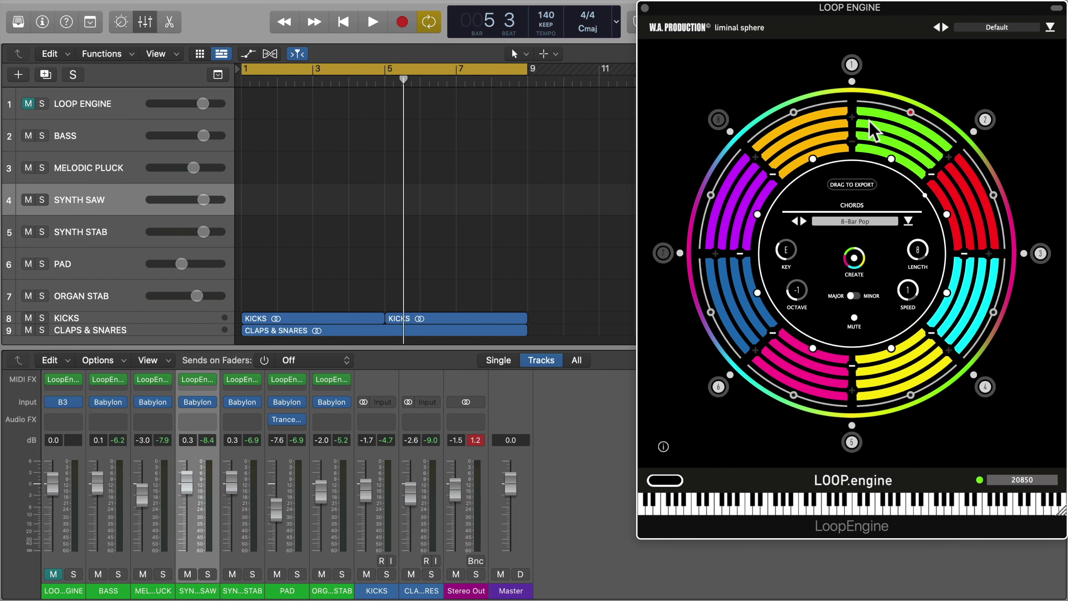
# Play the 8-Bar Pop progression, set the global chord octave to -2, and stop playback
pyautogui.press('space')
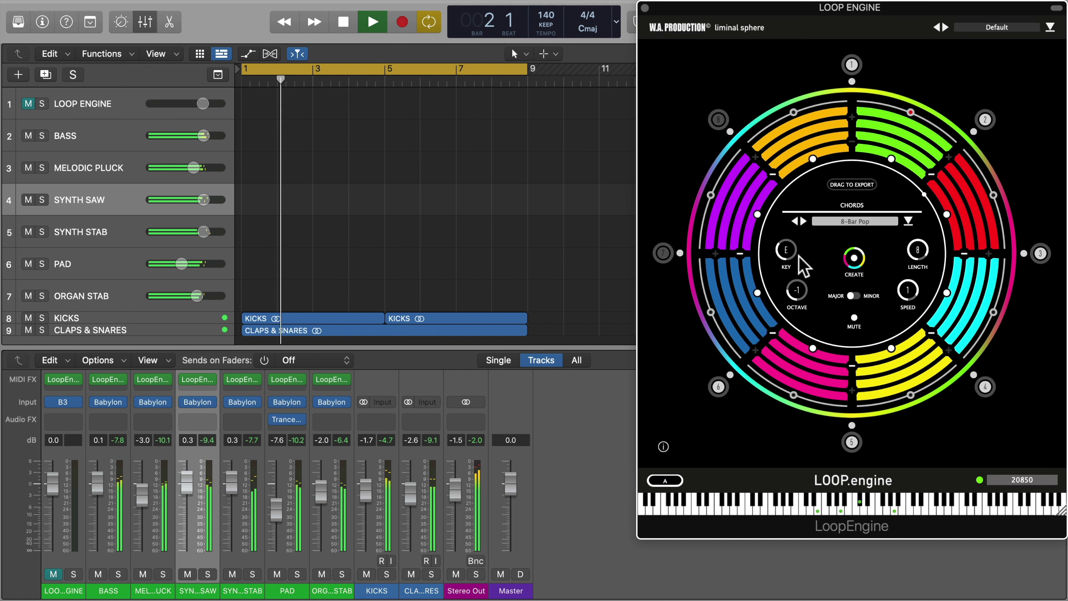
pyautogui.moveTo(797, 285); pyautogui.dragTo(807, 321)
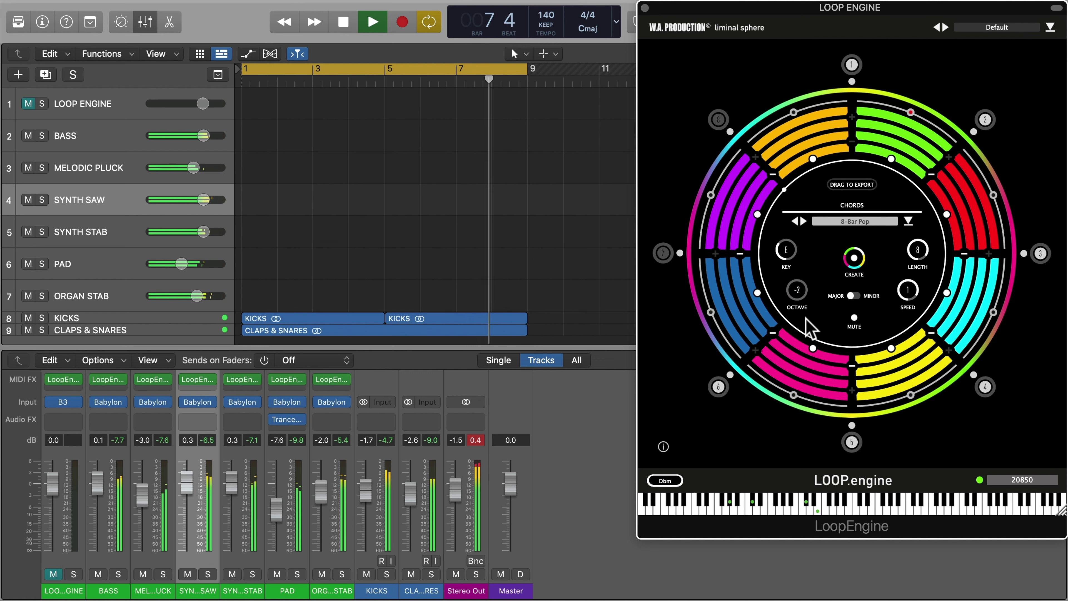
pyautogui.press('space')
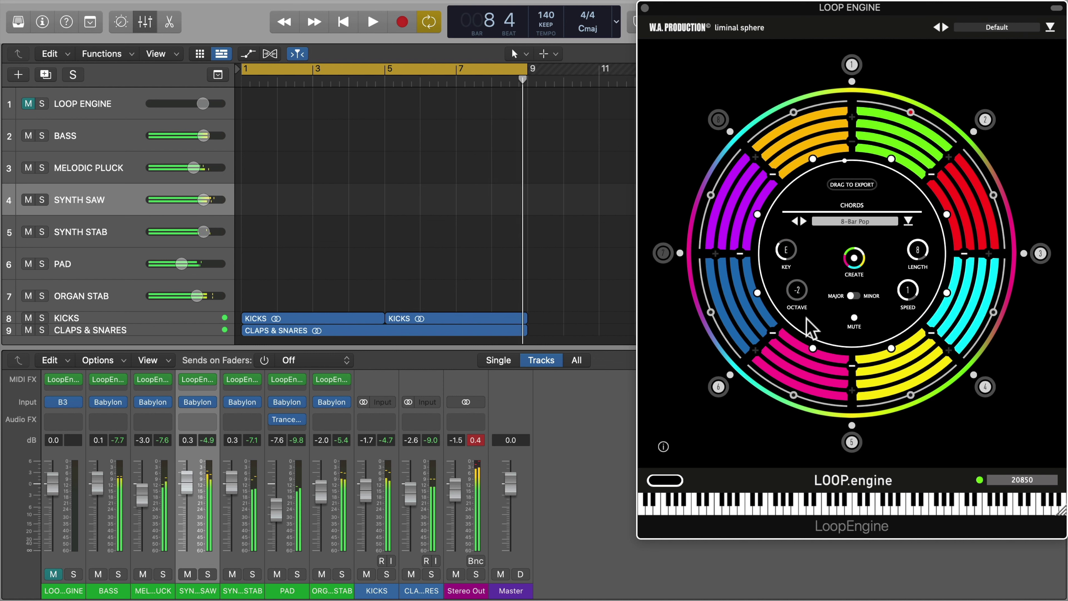
# Load the 8-Bar Sarabande chord preset and check the Bass voice's sequence during playback
pyautogui.click(862, 218)
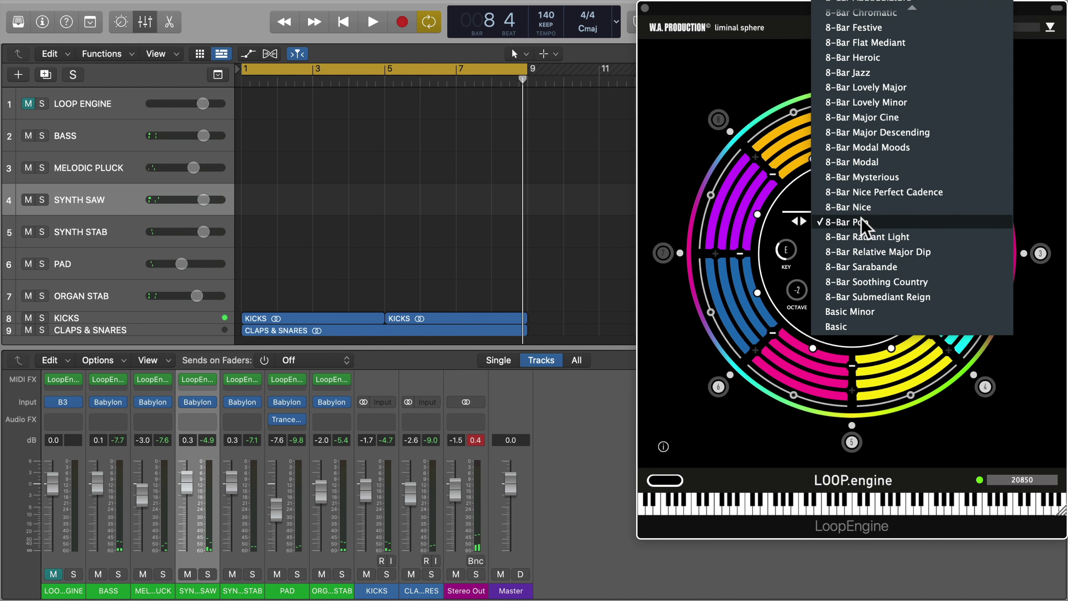
pyautogui.click(809, 265)
pyautogui.press('space')
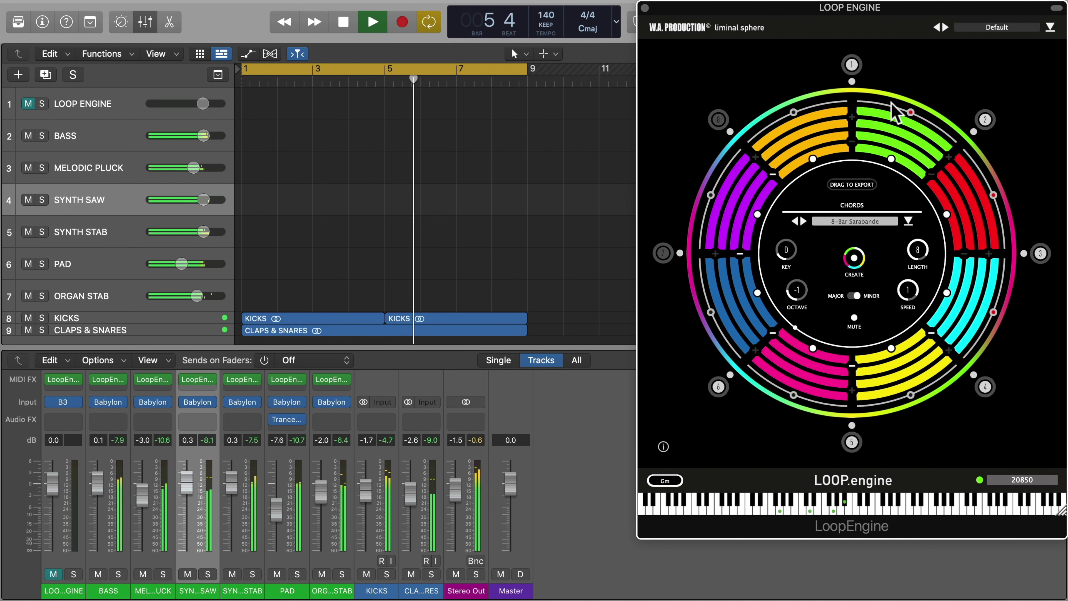
pyautogui.click(852, 82)
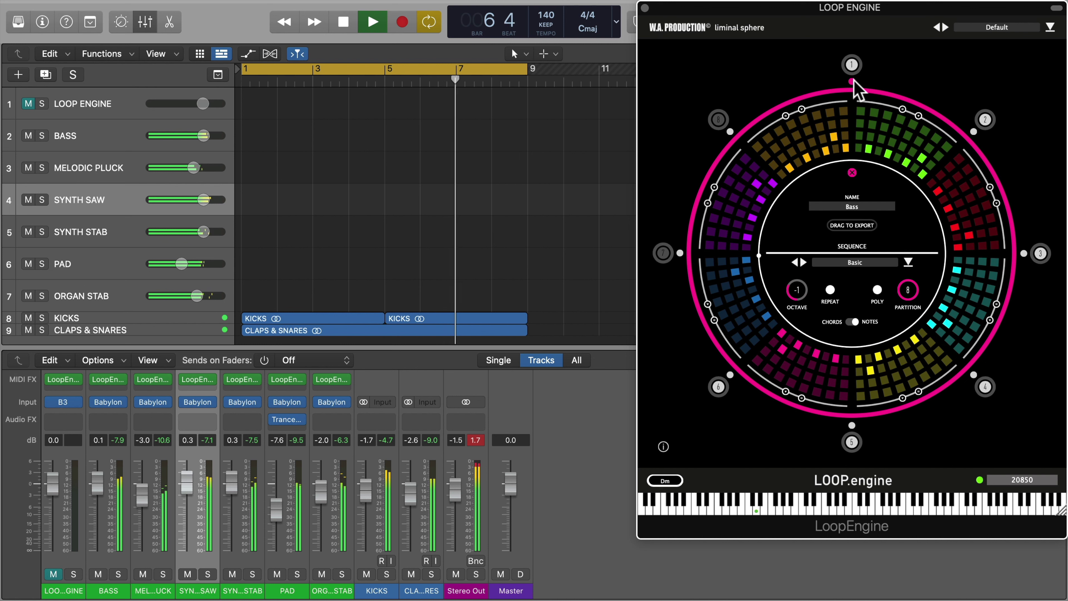
pyautogui.click(852, 81)
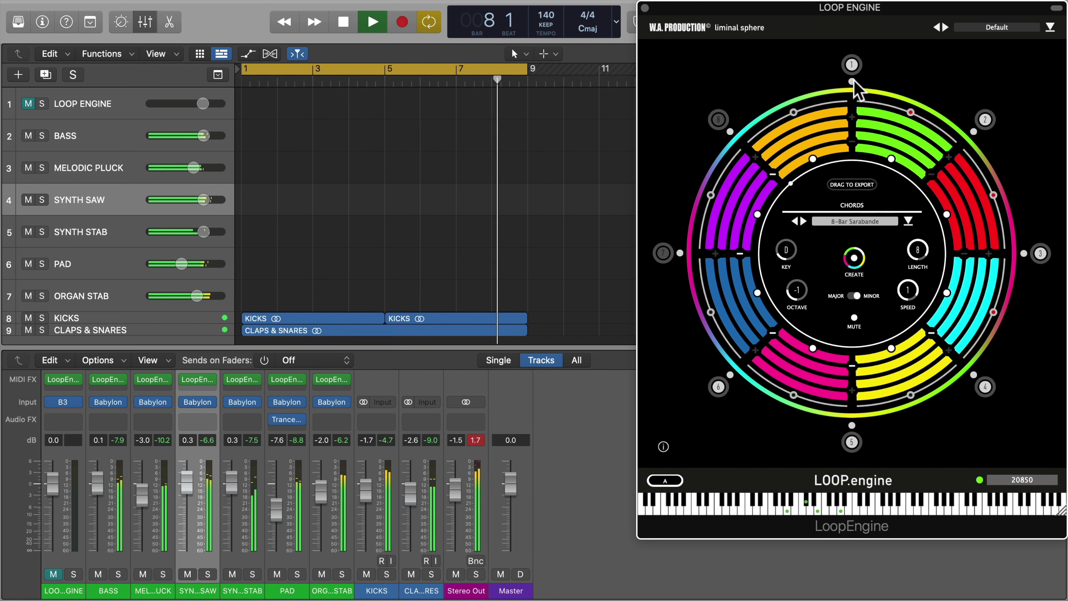
# Stop playback and open the Listeners on the Bass, Melodic Pluck, Synth Saw and Synth Stab tracks, spreading out their windows
pyautogui.press('space')
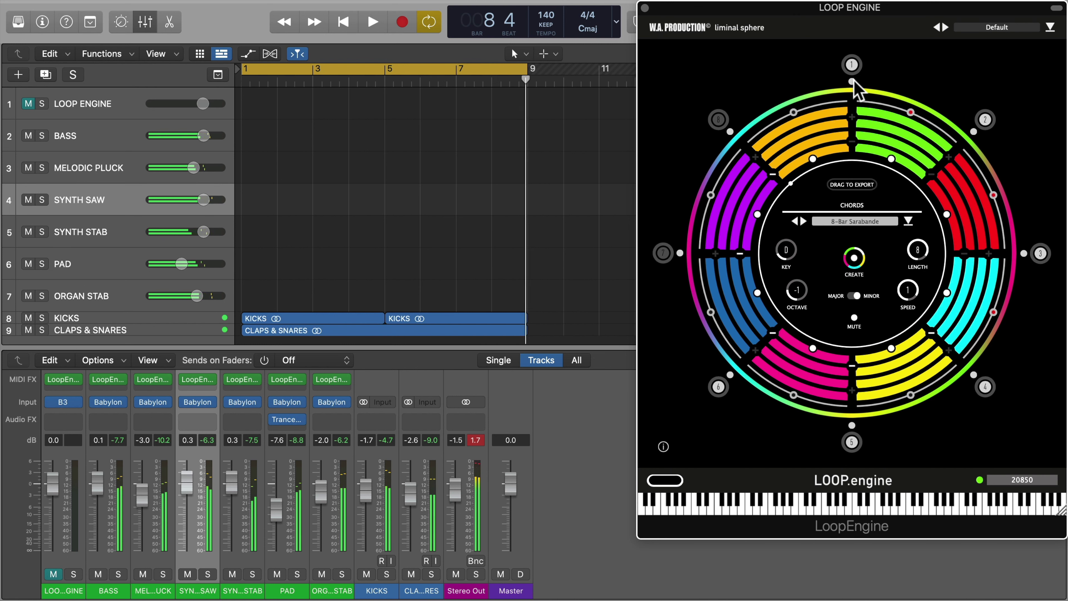
pyautogui.click(108, 379)
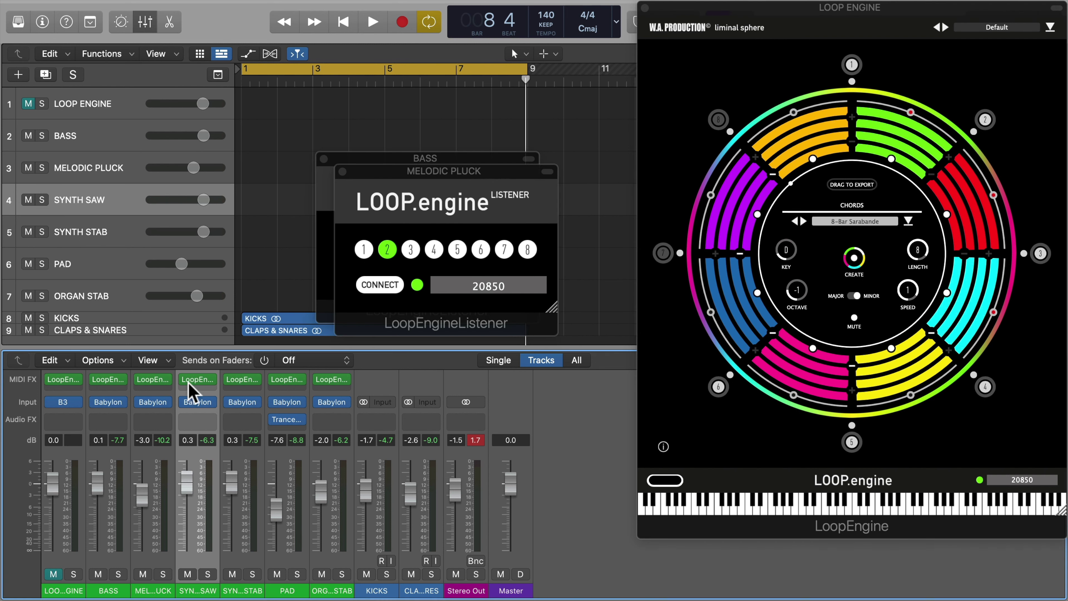
pyautogui.click(152, 379)
pyautogui.click(197, 379)
pyautogui.click(241, 379)
pyautogui.moveTo(442, 214); pyautogui.dragTo(212, 381)
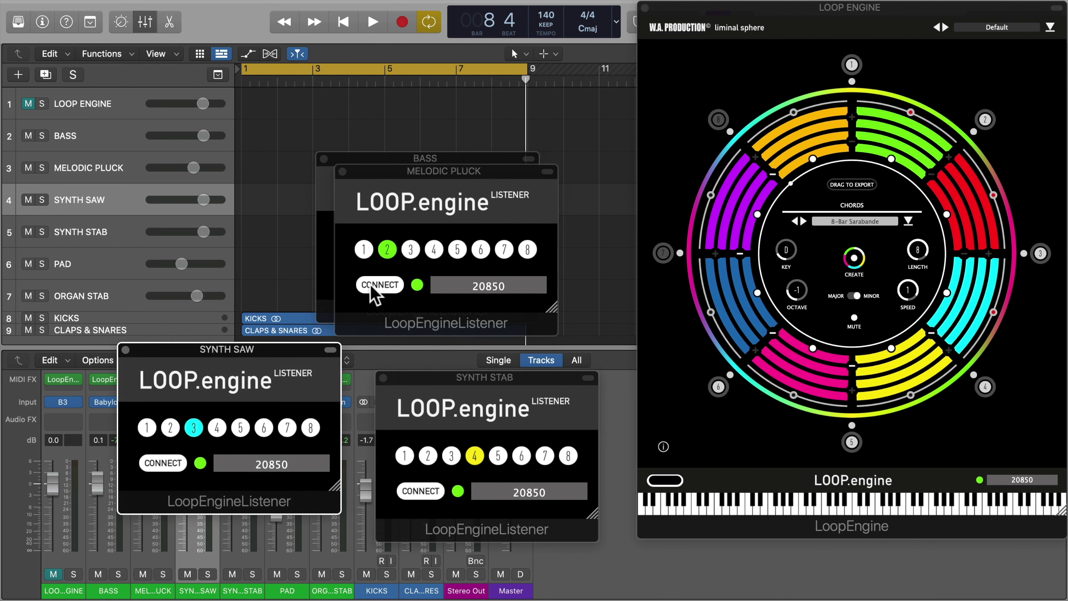
# Reassign the Listeners to voice 2 for Synth Stab, 4 for Synth Saw and 3 for Melodic Pluck, and play the arrangement
pyautogui.click(428, 455)
pyautogui.click(214, 429)
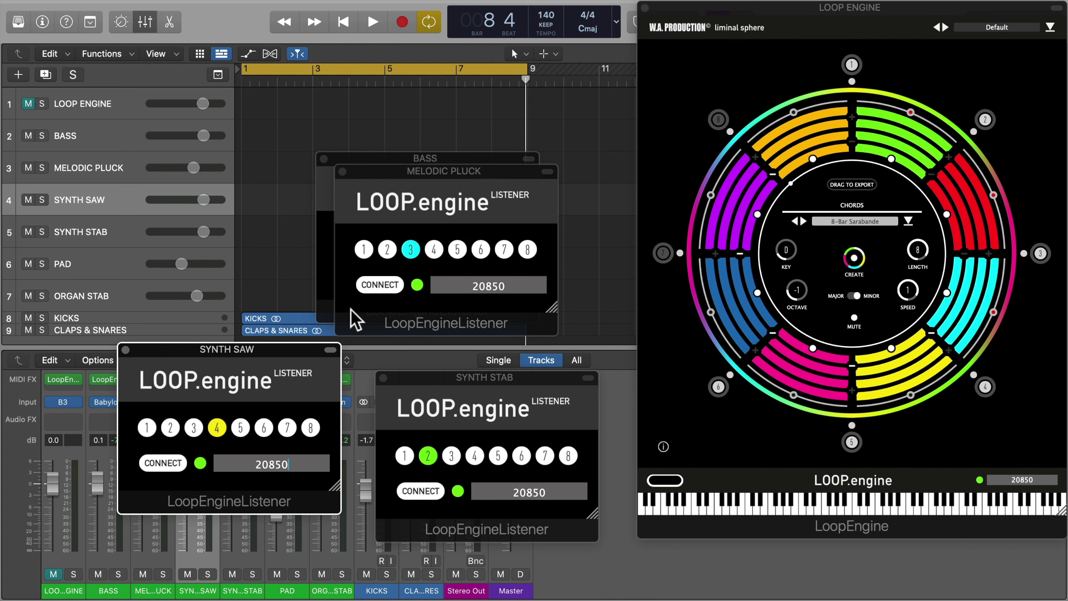
pyautogui.click(291, 263)
pyautogui.press('space')
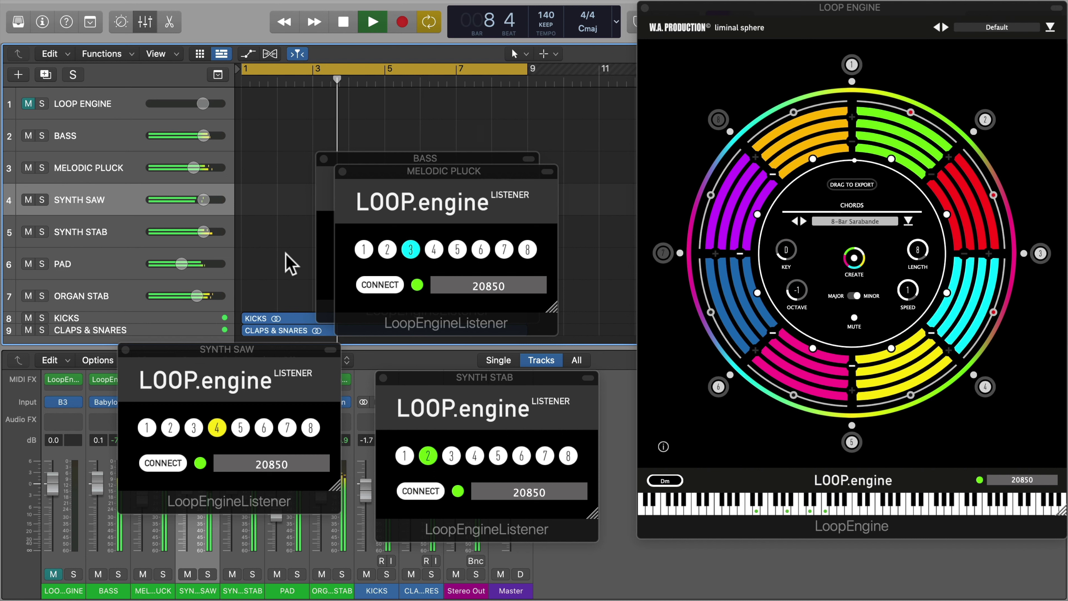
# Stop playback and close the Synth Stab, Synth Saw, Melodic Pluck and Bass Listener windows
pyautogui.press('space')
pyautogui.click(383, 378)
pyautogui.click(125, 349)
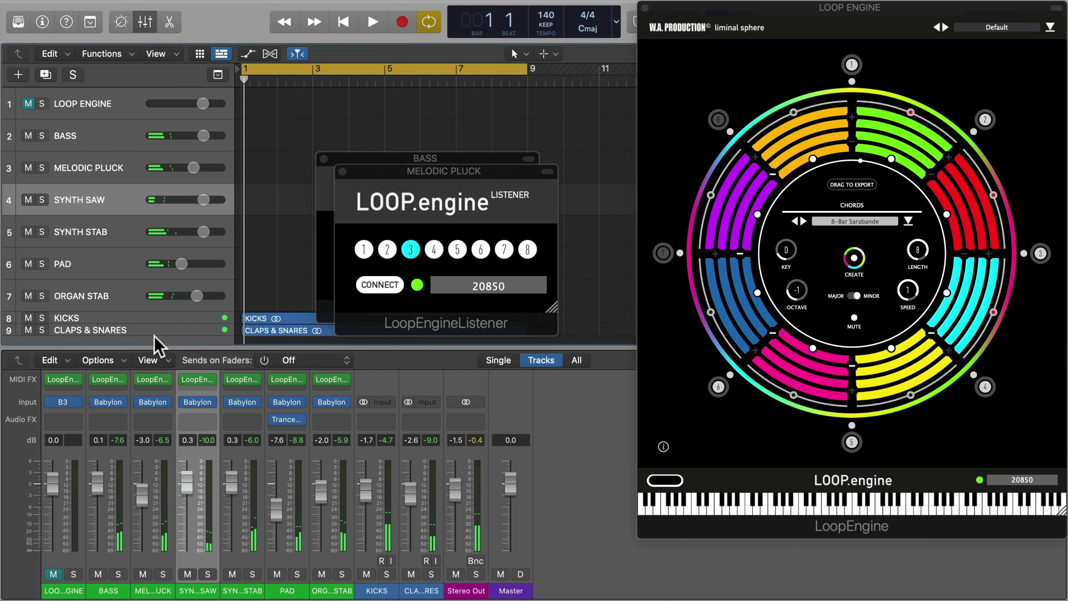
pyautogui.click(343, 172)
pyautogui.click(323, 159)
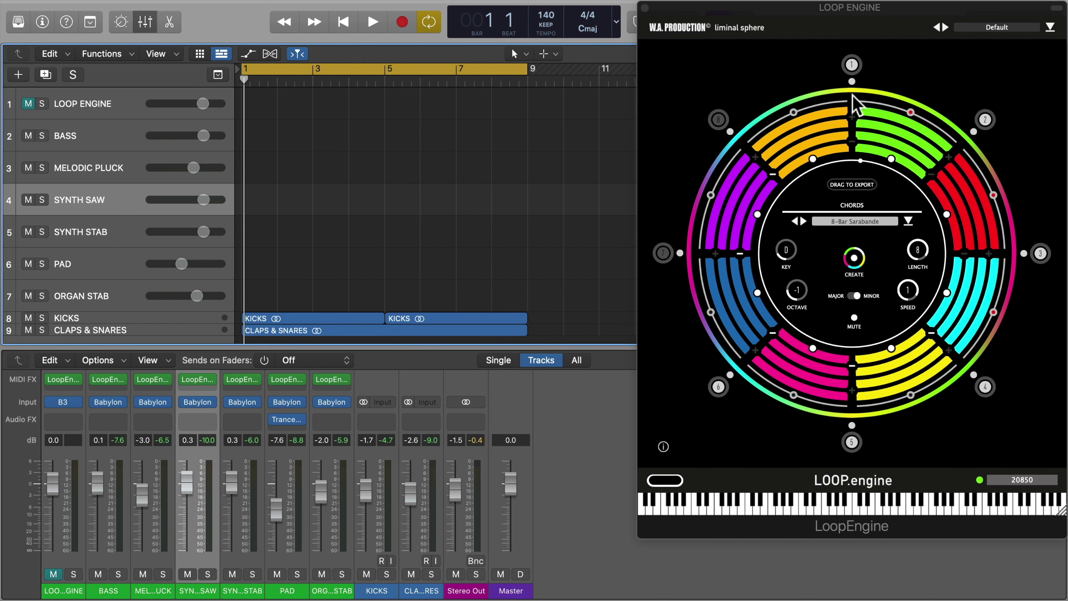
# Open the Melodic Pluck voice page and export its sequence as a MIDI region onto the Melodic Pluck track at bar 1
pyautogui.click(852, 82)
pyautogui.click(974, 131)
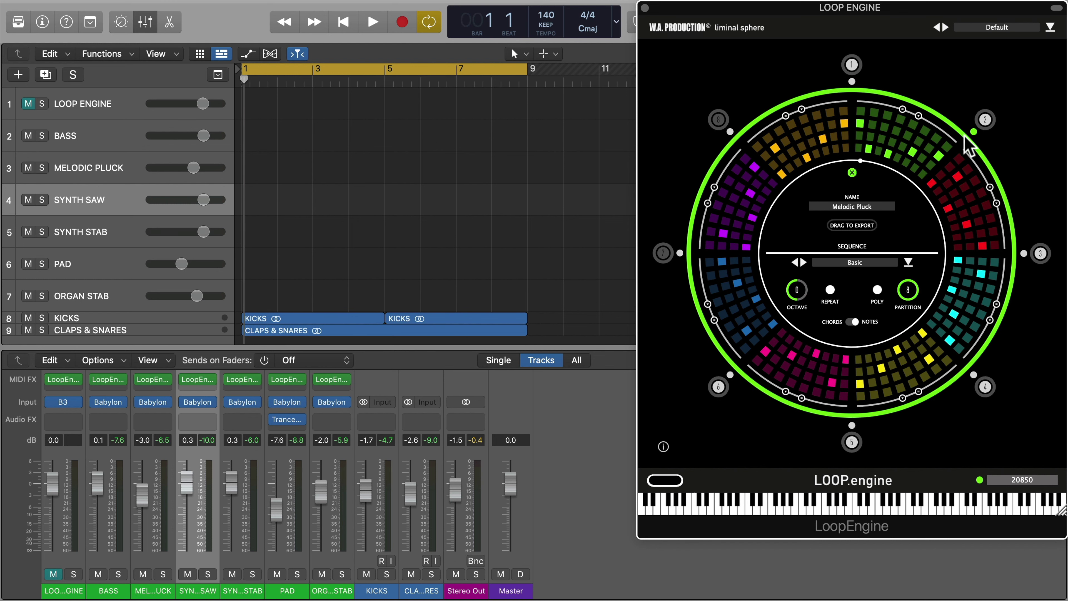
pyautogui.moveTo(632, 160); pyautogui.dragTo(282, 166)
# Open the exported Melodic Pluck region in the Piano Roll and move the note at position 2 1 3 1 down to G#2
pyautogui.doubleClick(285, 172)
pyautogui.moveTo(293, 469); pyautogui.dragTo(322, 481)
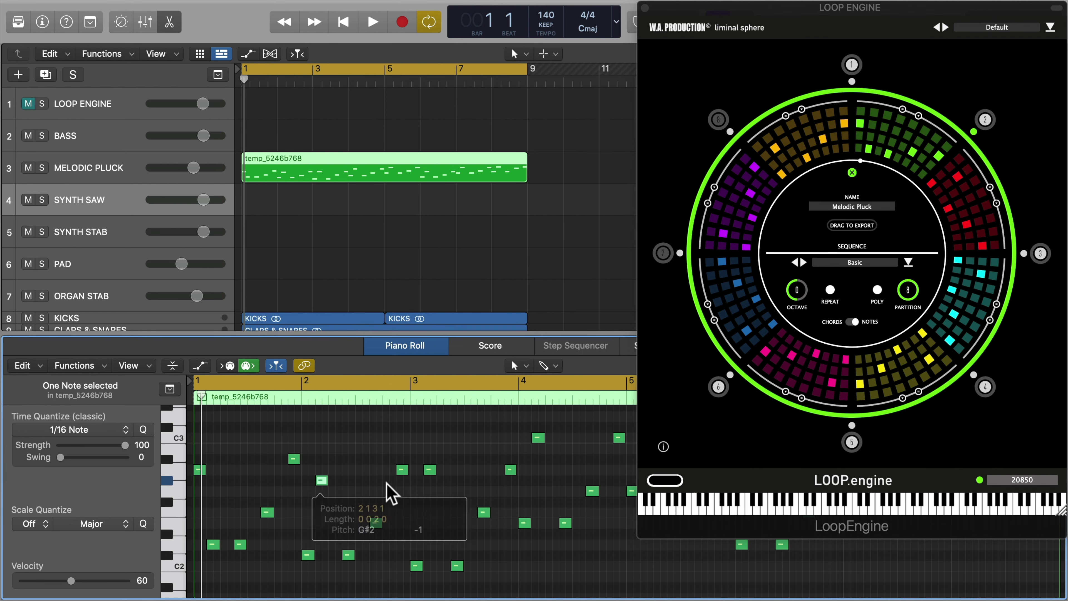